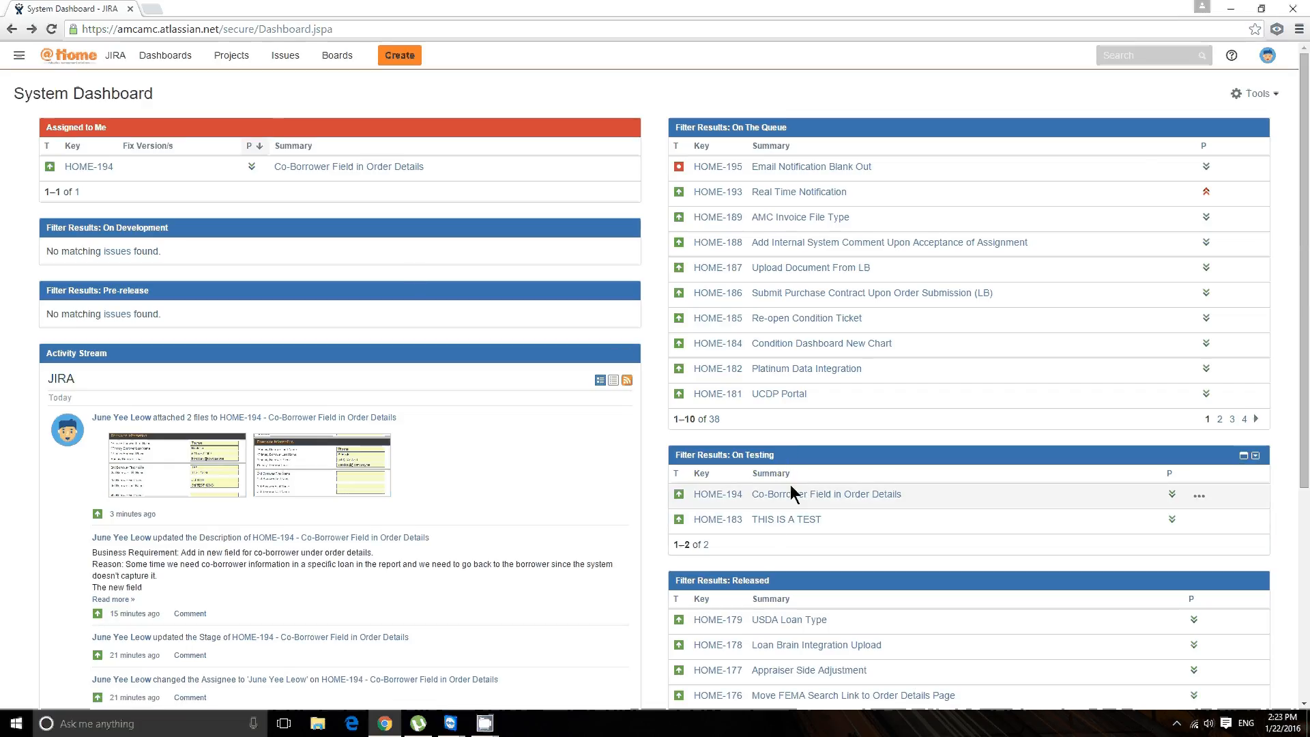
Step: Open the "Co-Borrower Field in Order Details" issue from the testing list and review the first tester's instructions in its description editor
click(791, 494)
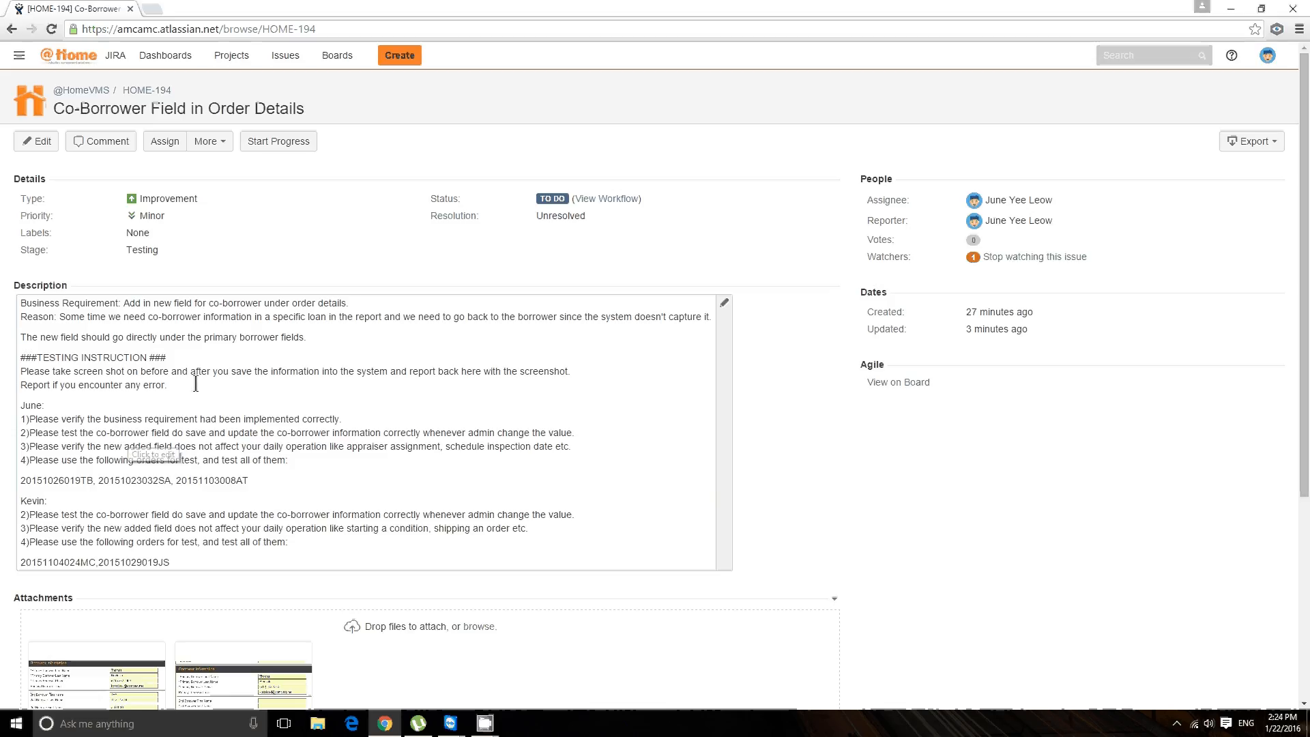
click(245, 389)
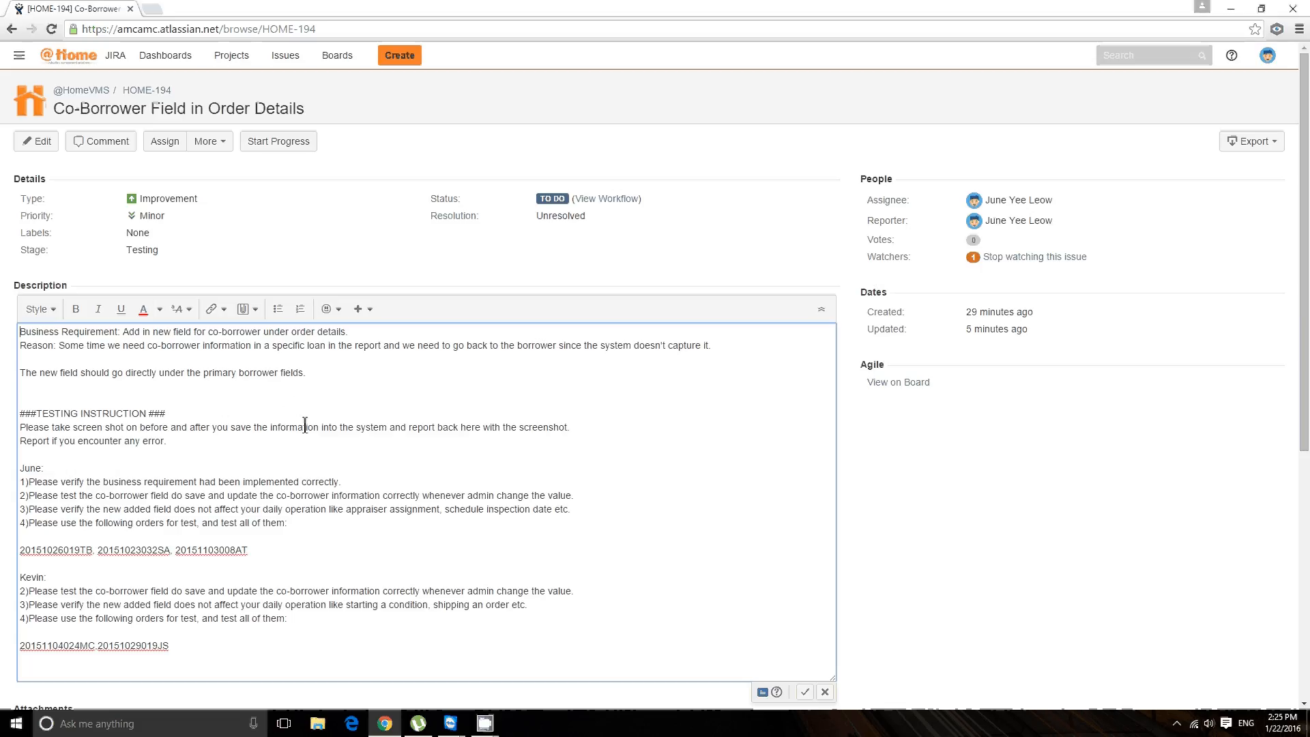
click(49, 469)
drag(49, 470, 25, 471)
click(77, 490)
drag(100, 481, 206, 482)
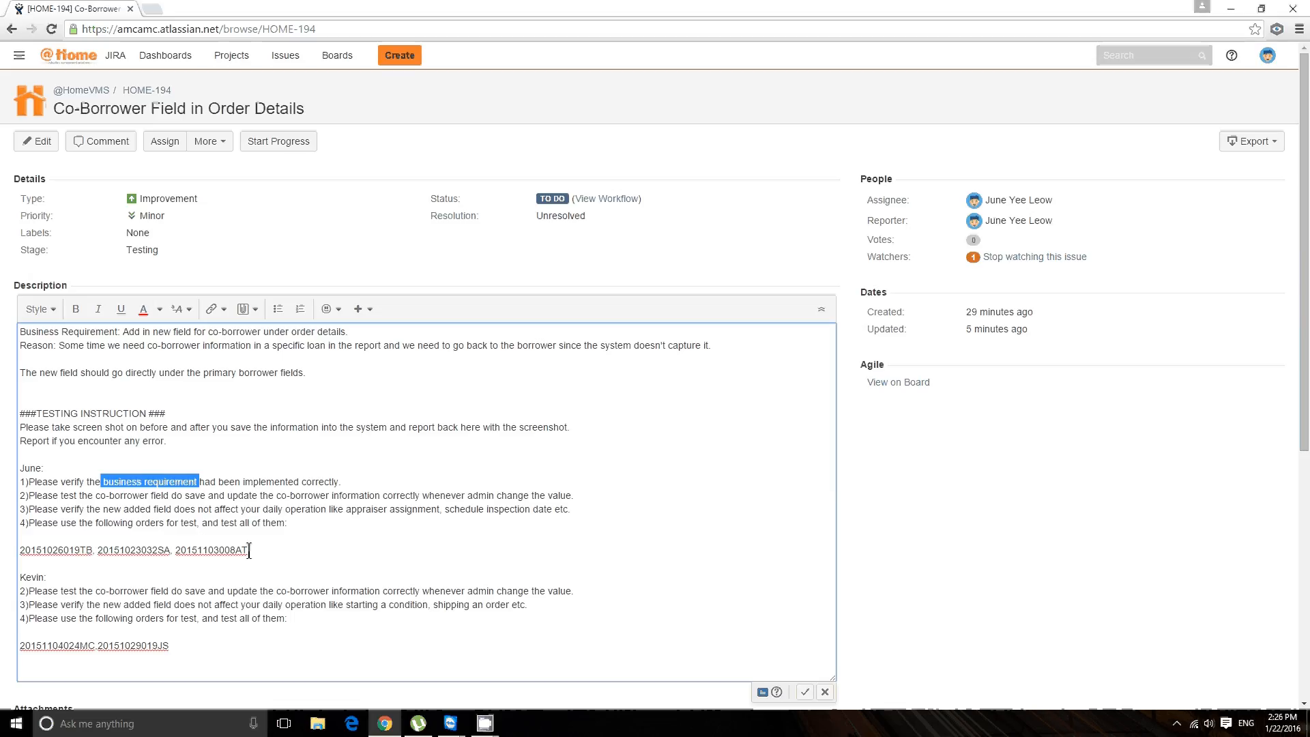
Step: Go through the first tester's test order numbers in the description and copy the first one
click(219, 546)
double_click(139, 549)
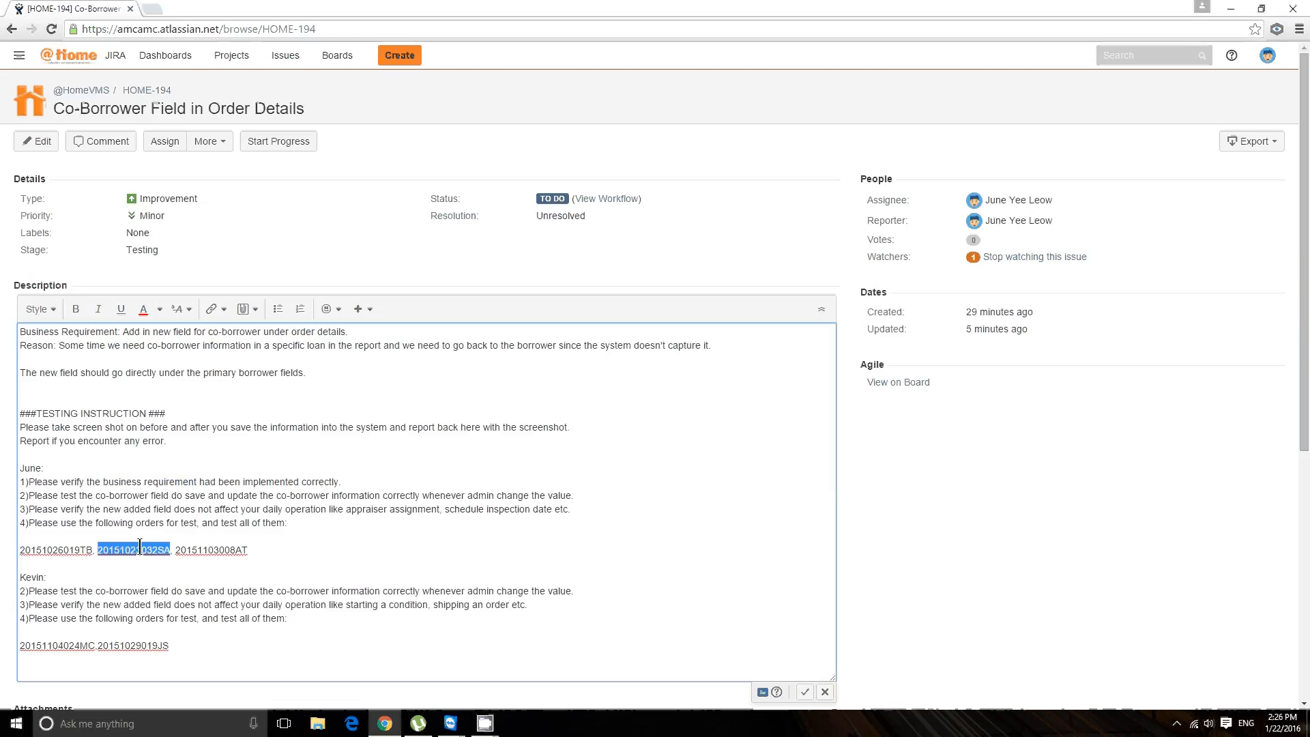
double_click(64, 552)
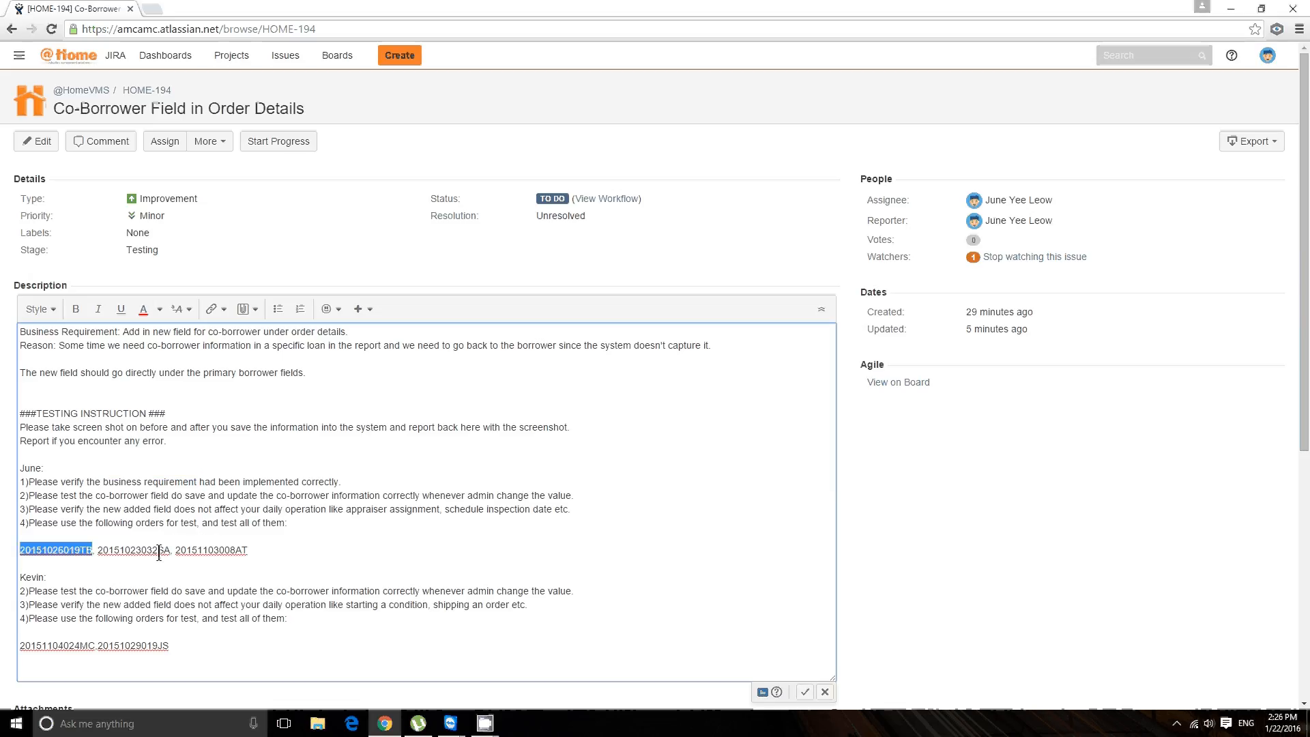
double_click(159, 552)
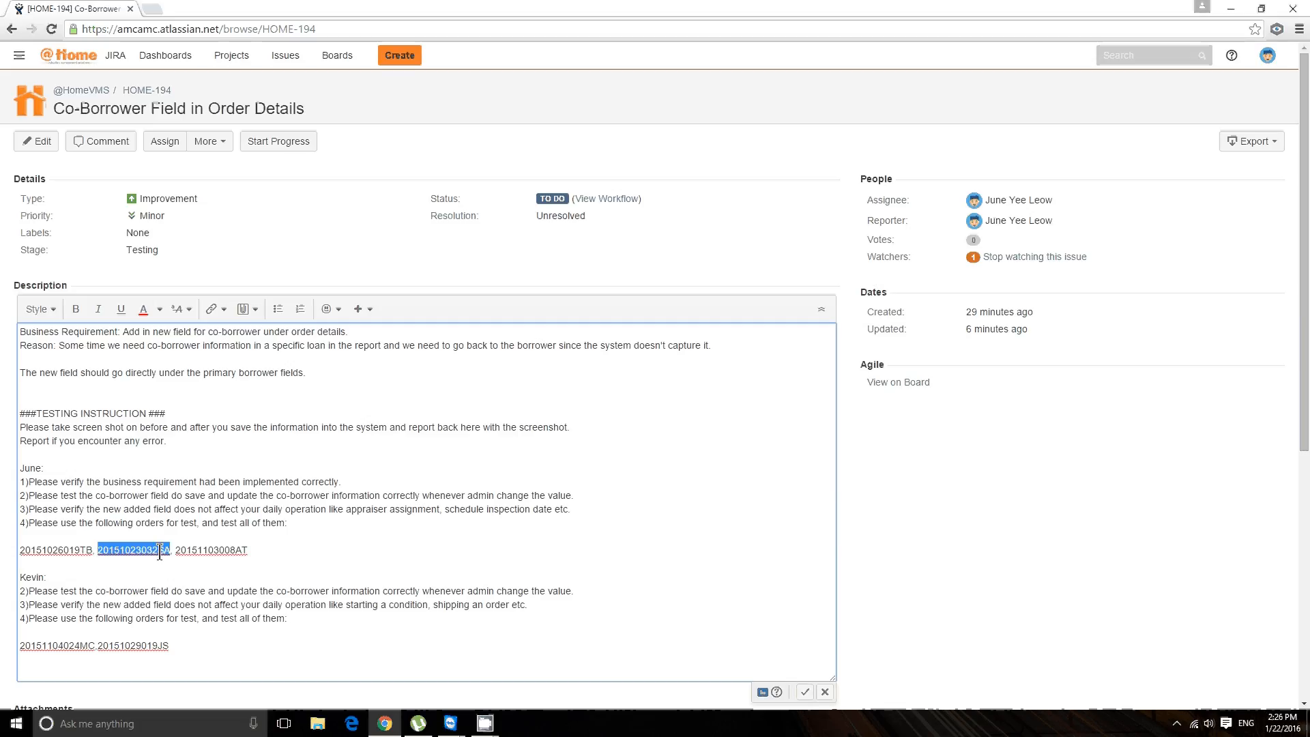
double_click(56, 550)
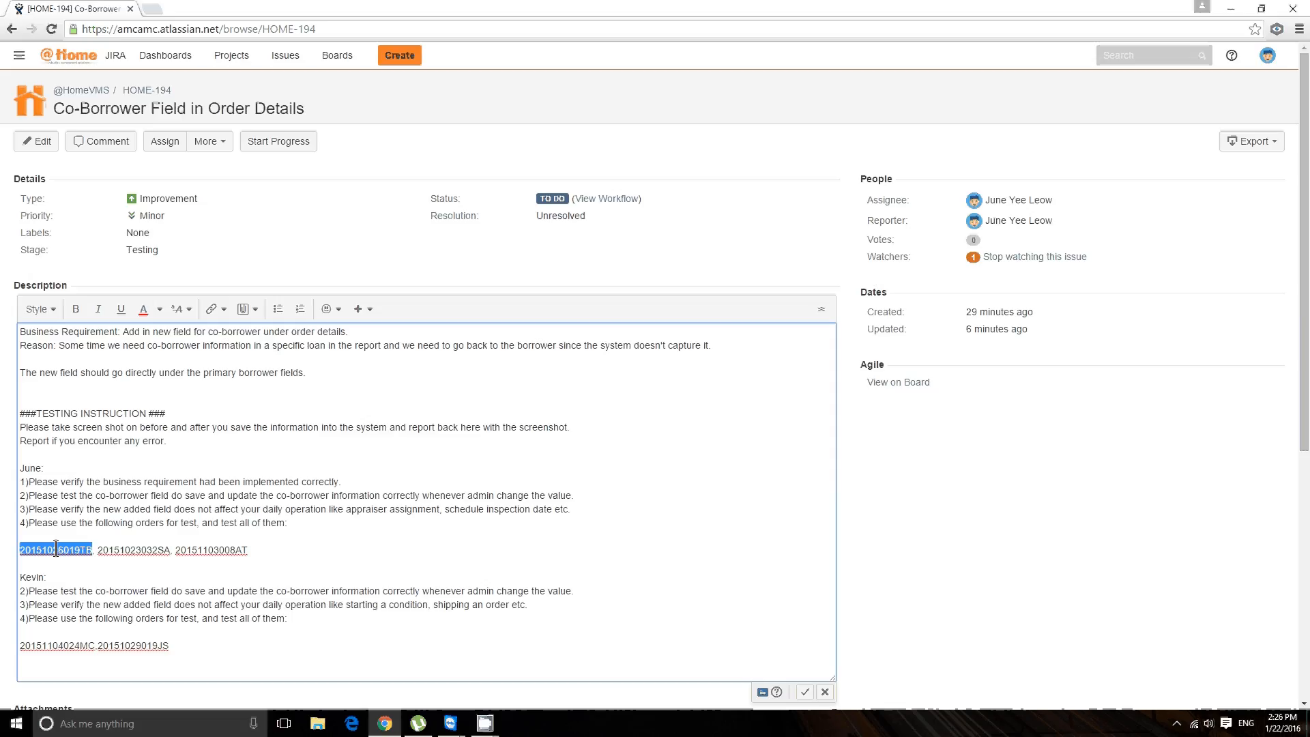
click(101, 550)
double_click(204, 550)
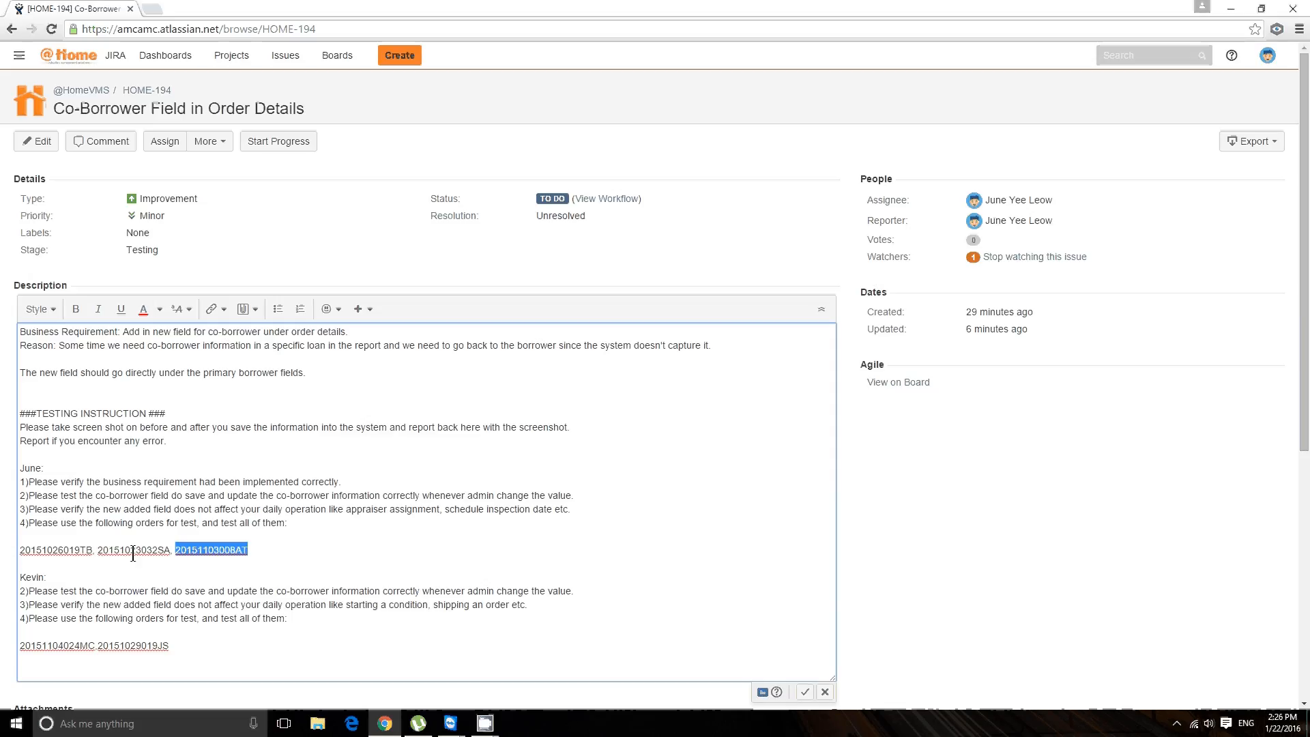
double_click(133, 551)
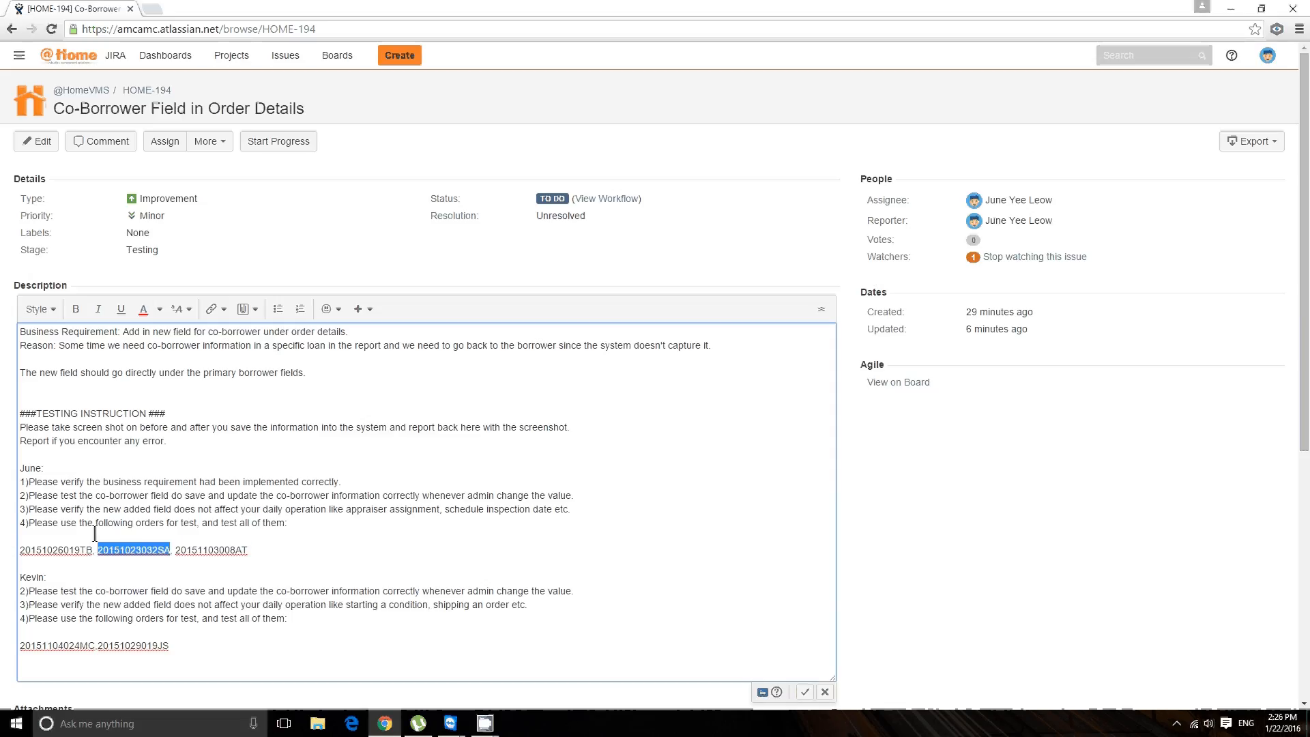
double_click(75, 551)
key(ctrl+c)
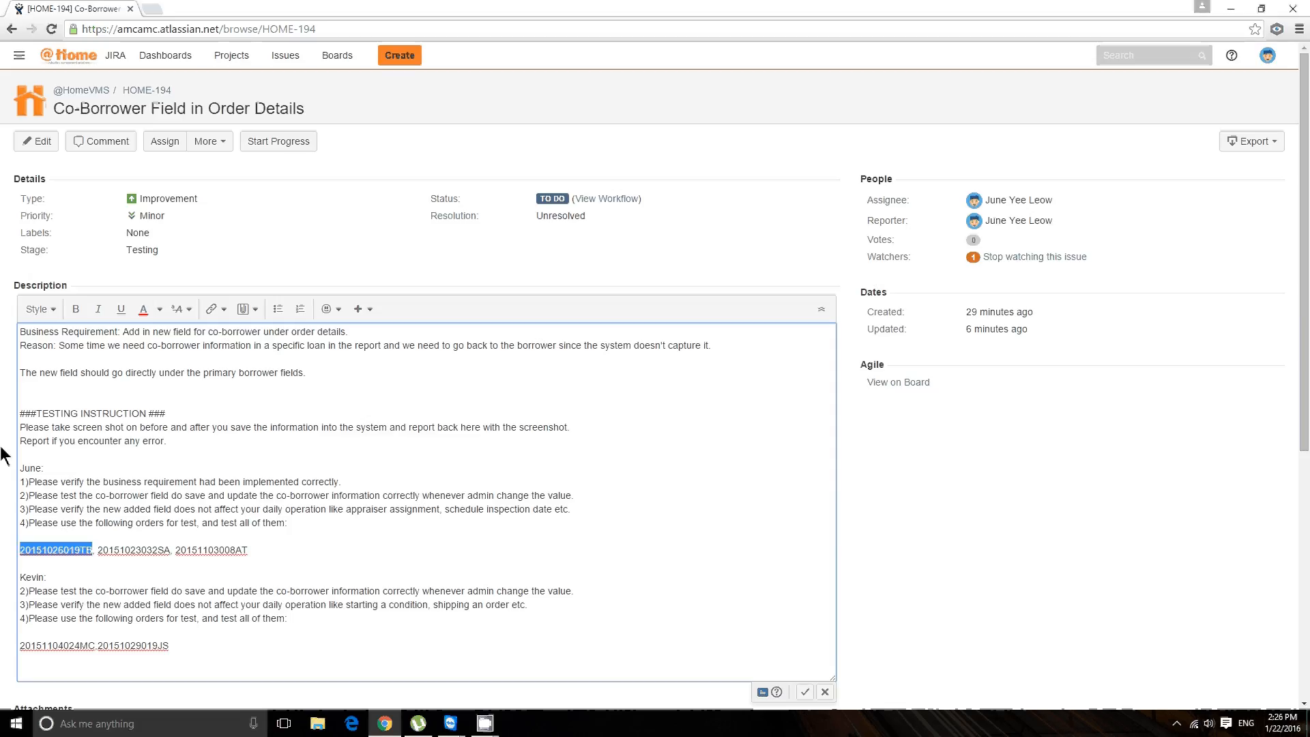
text(c)
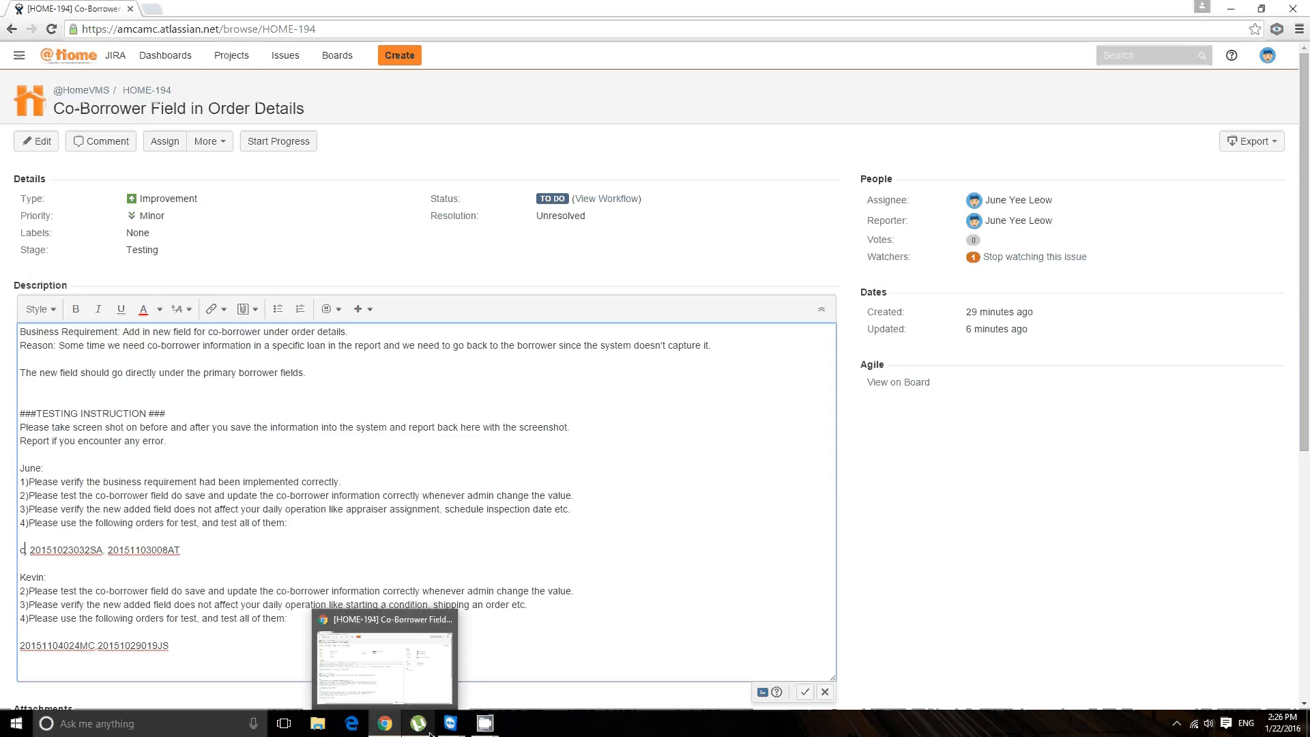
click(505, 648)
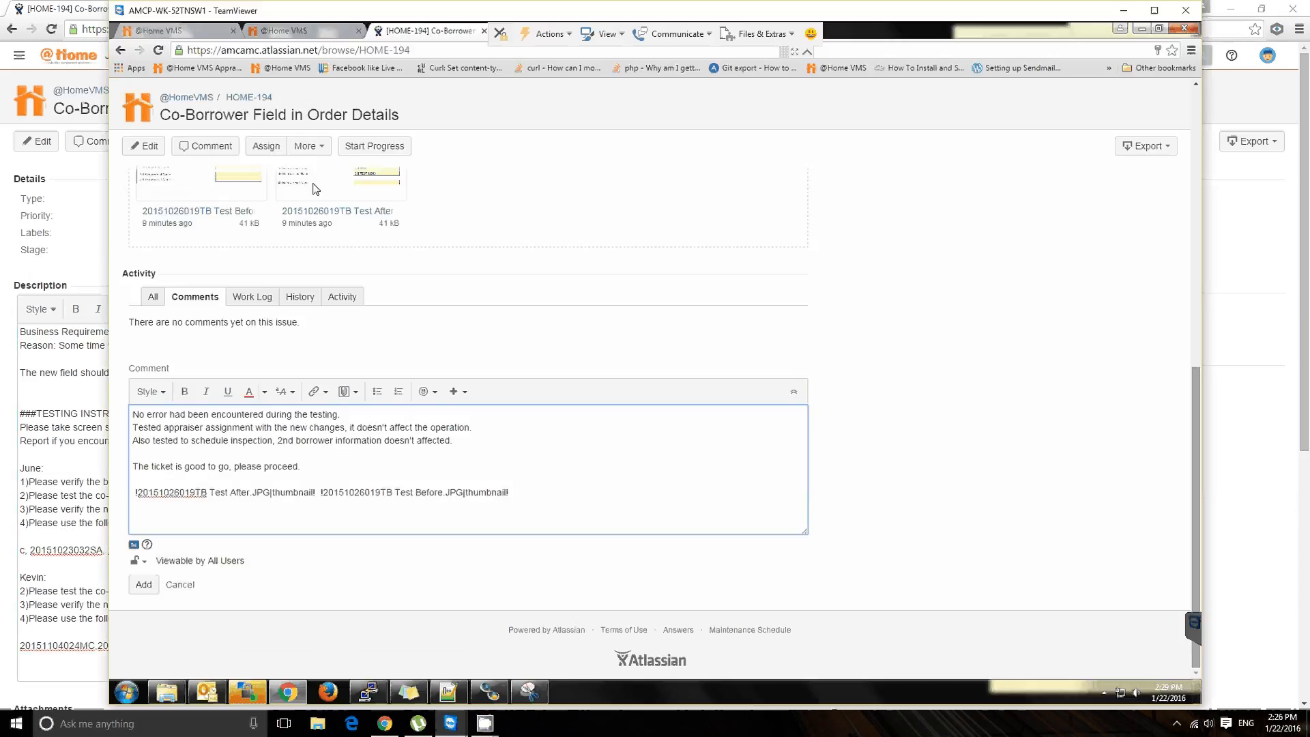
click(287, 28)
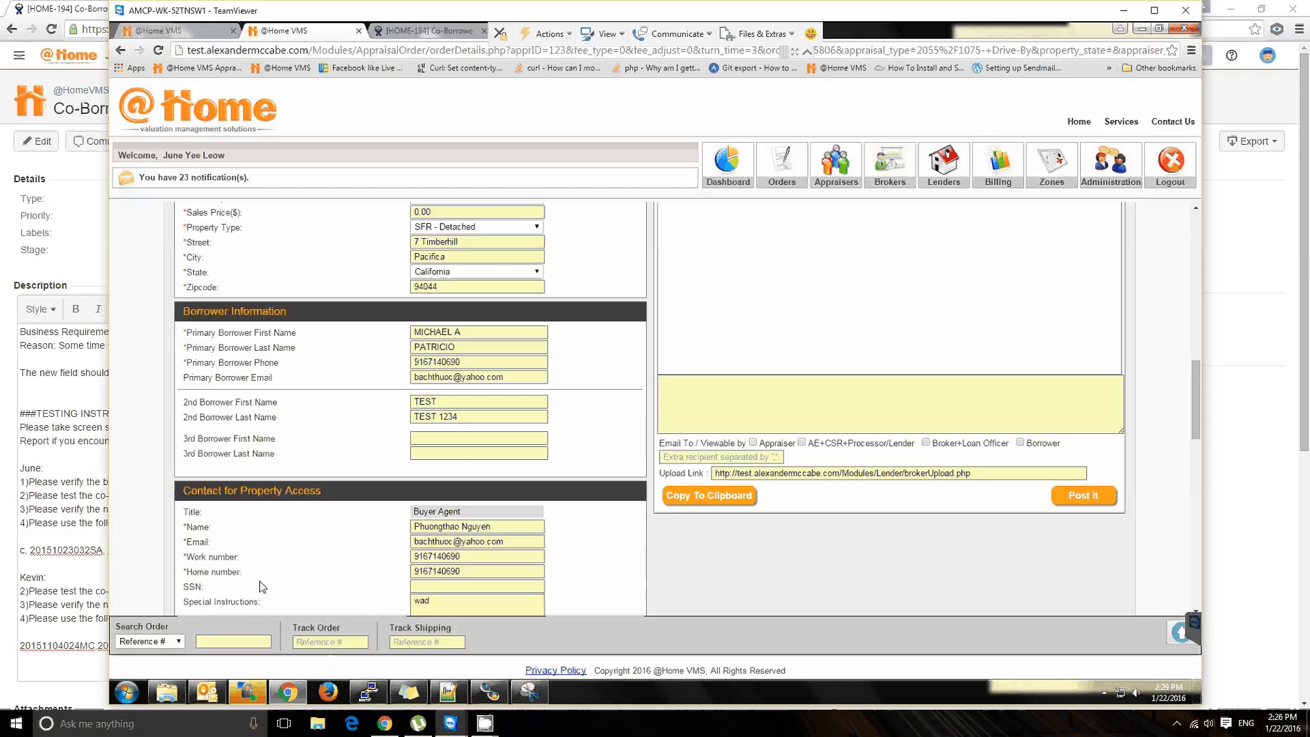
key(ctrl+v)
key(Return)
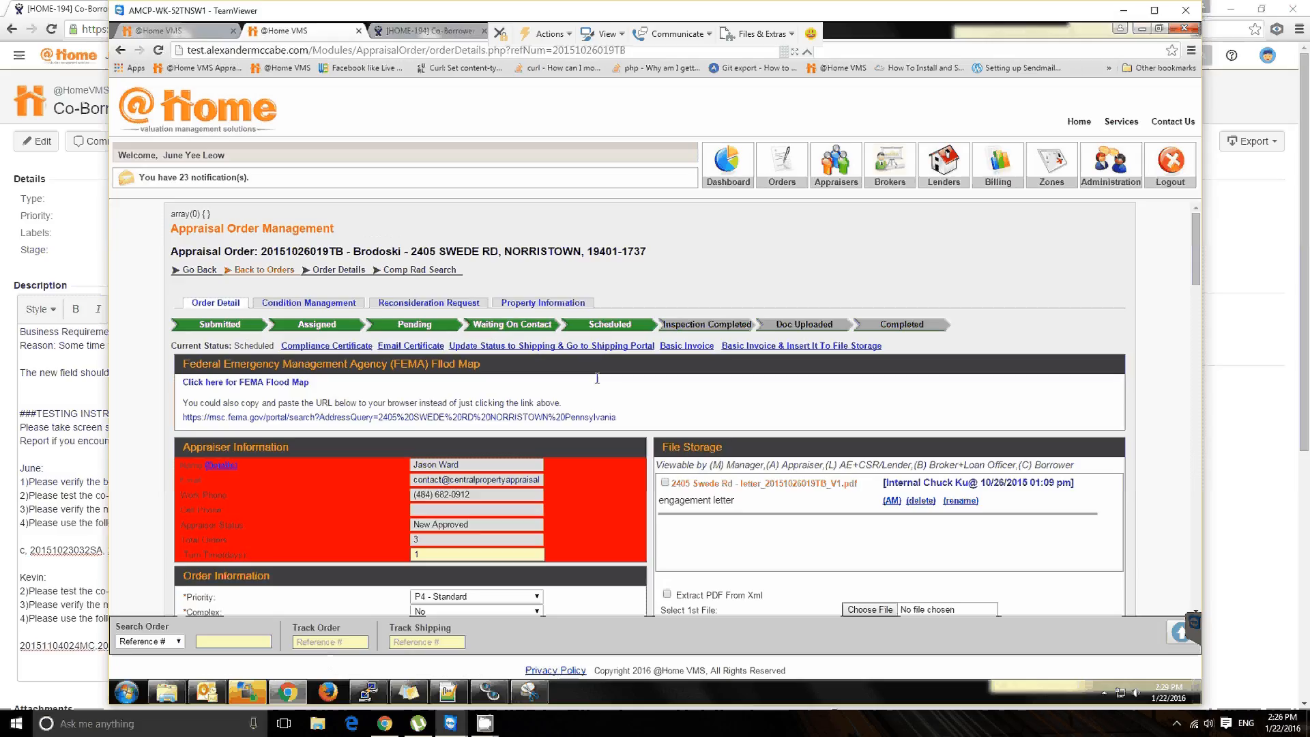
Step: Capture the upper part of the order's Borrower Information section as a new snip with the Snipping Tool
scroll(597, 378, down, 4)
scroll(580, 393, down, 4)
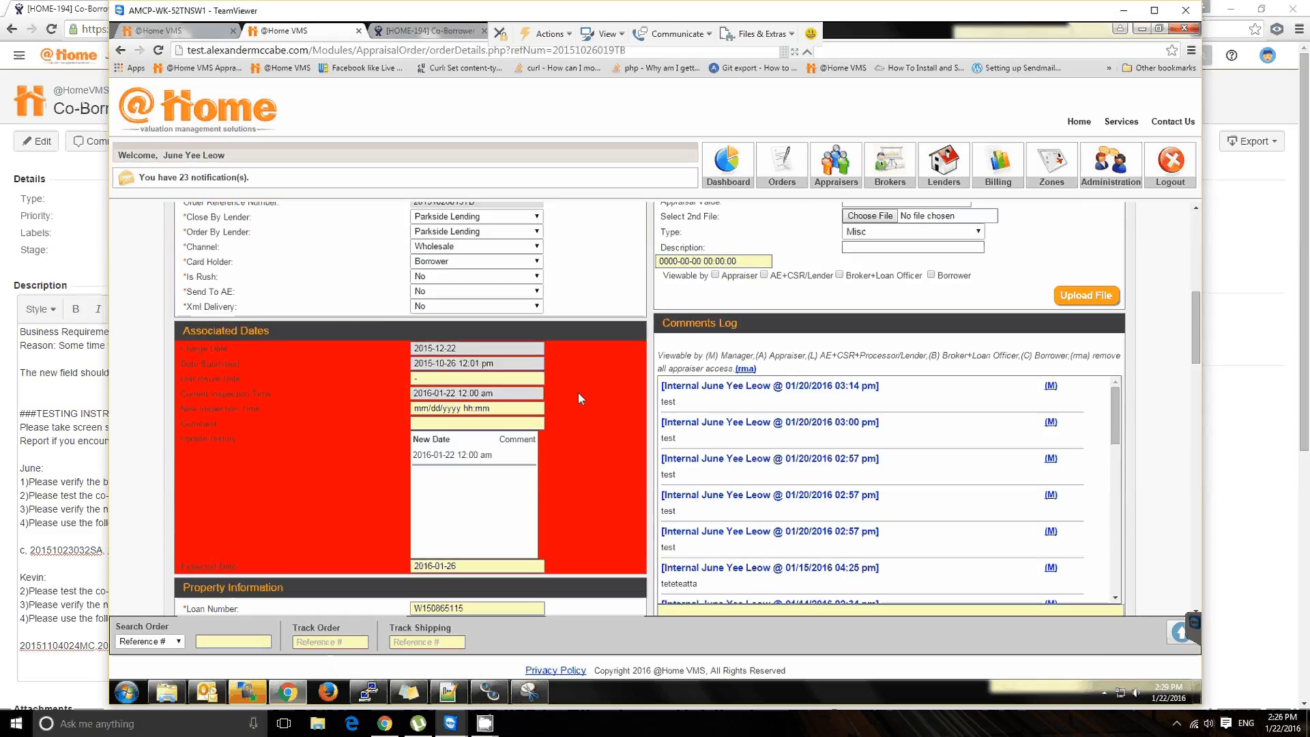
scroll(578, 393, down, 5)
scroll(578, 401, down, 3)
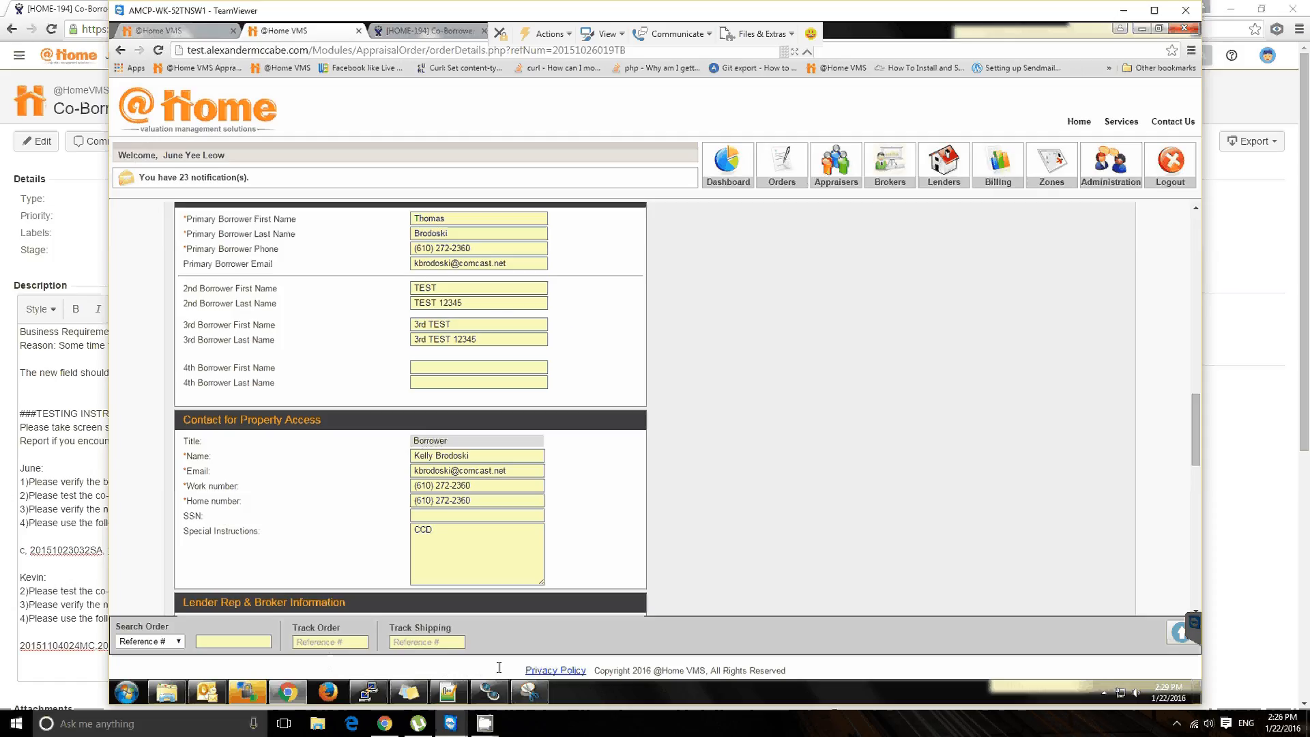
click(543, 685)
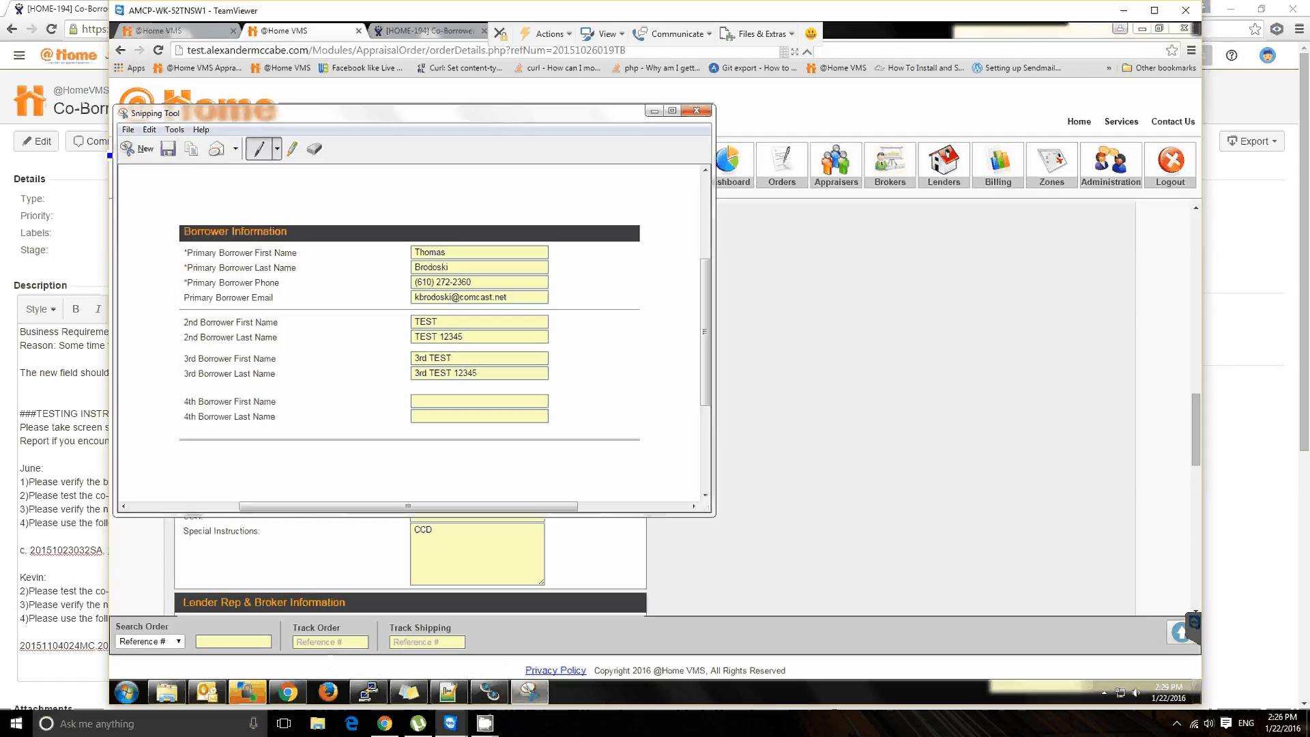
click(137, 149)
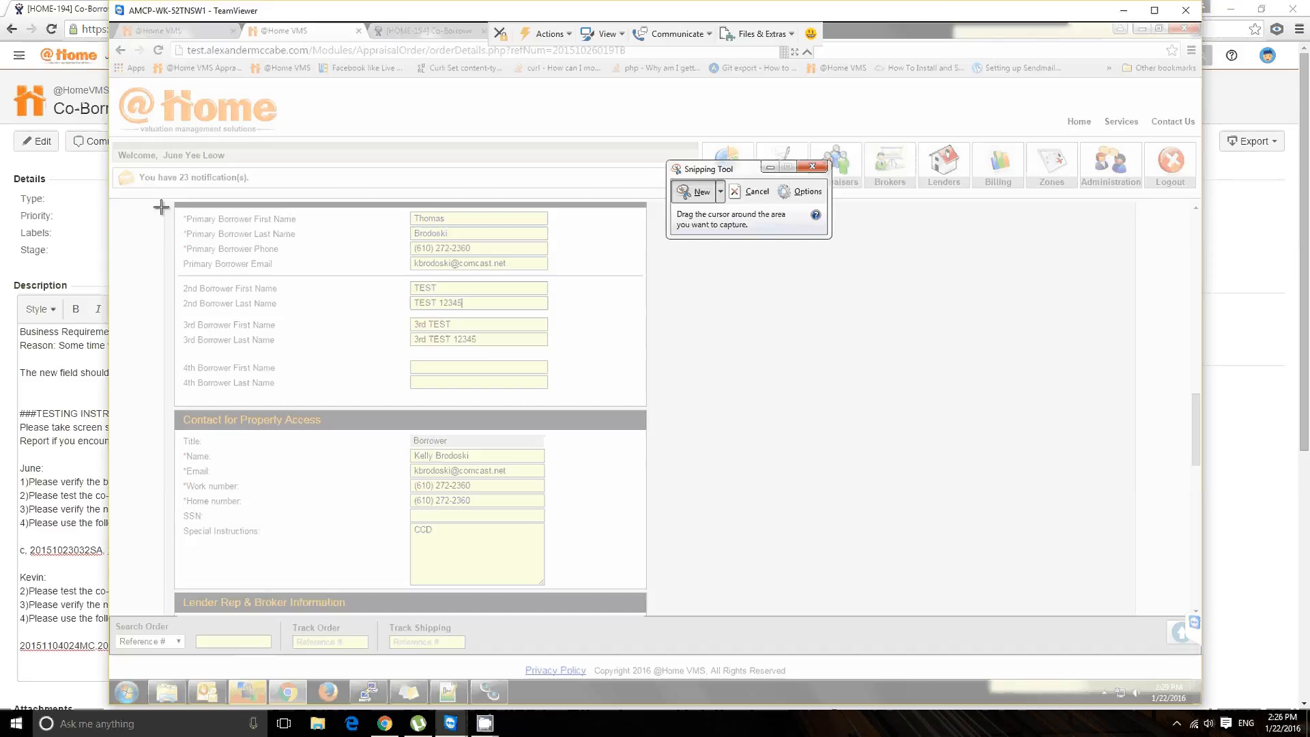
drag(158, 194, 604, 279)
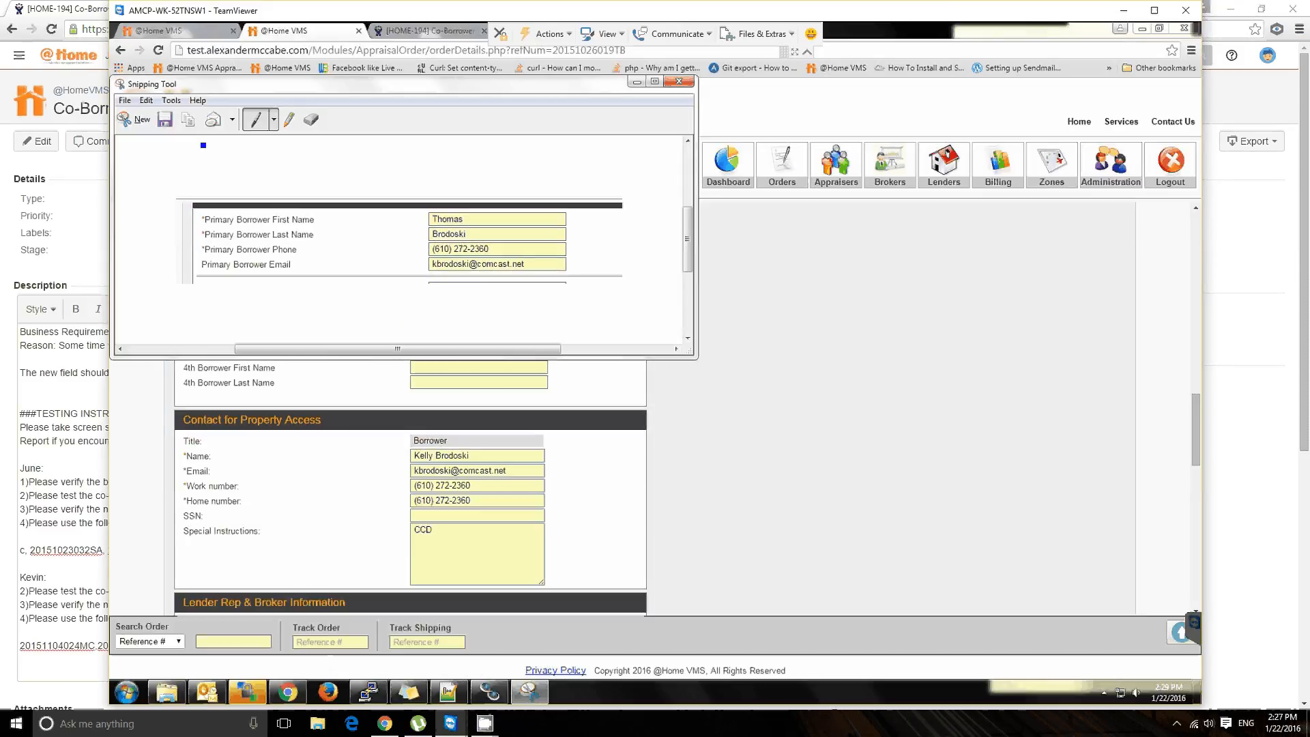
scroll(340, 196, down, 1)
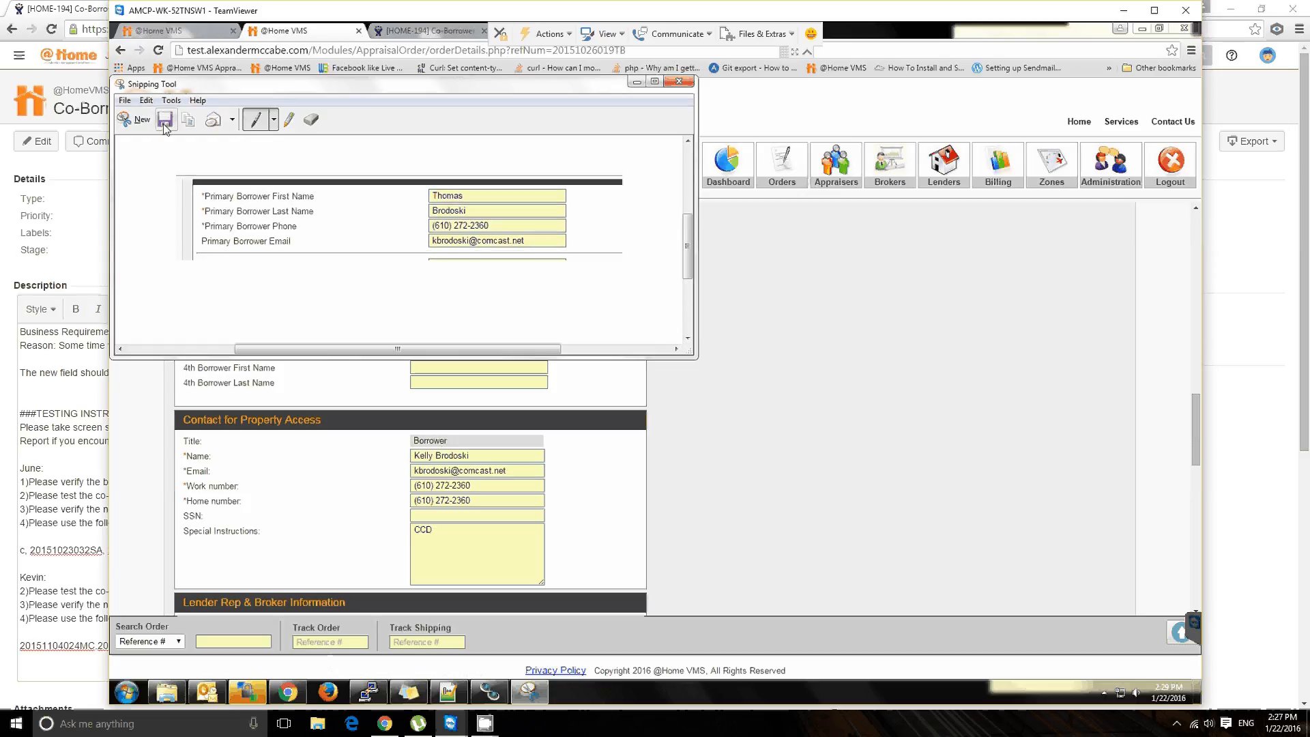
Step: Save the snip to the Desktop as a JPEG file named 123 and return to the order page
key(ctrl+s)
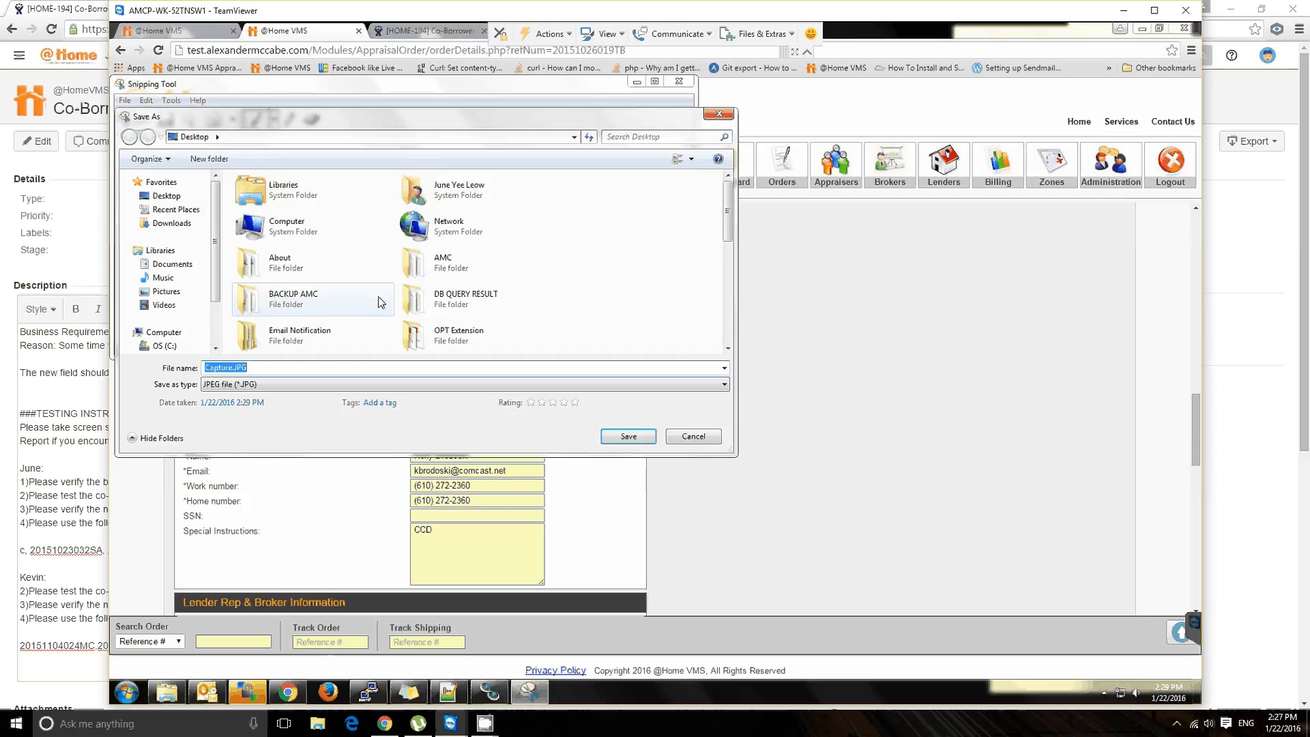
text(123)
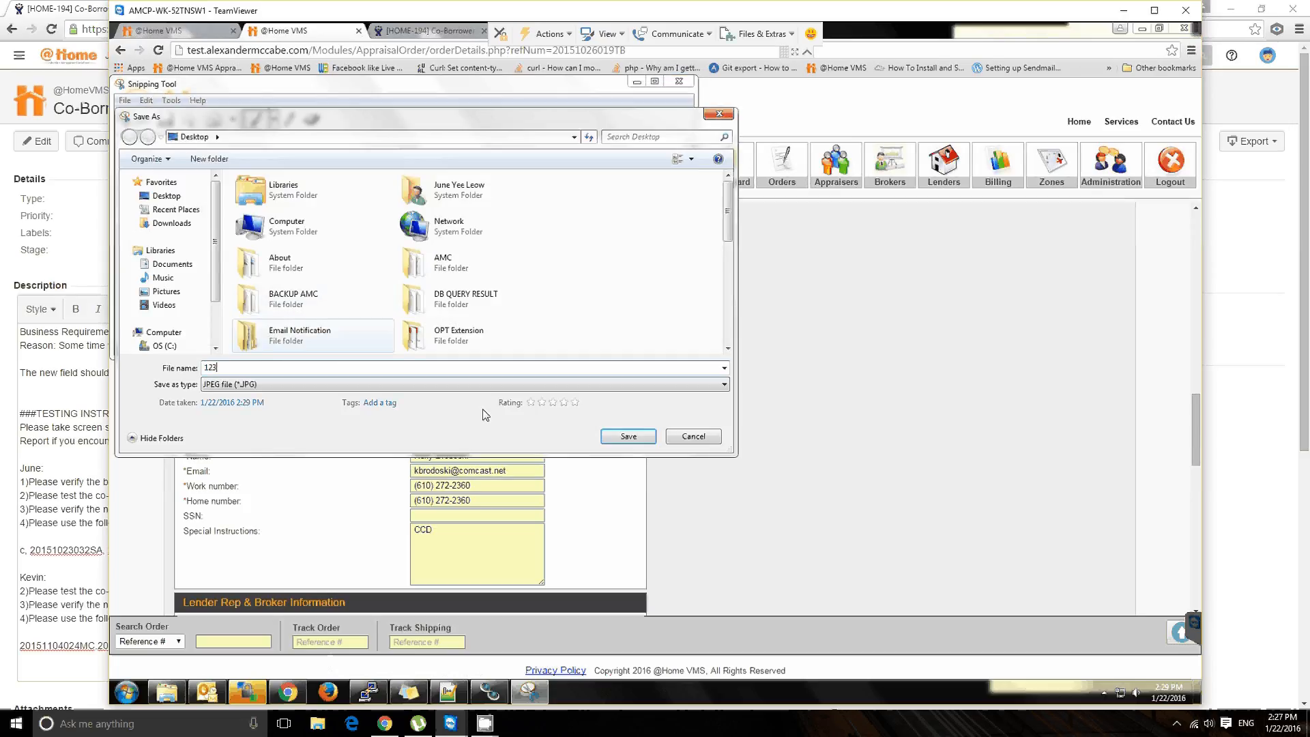
key(Return)
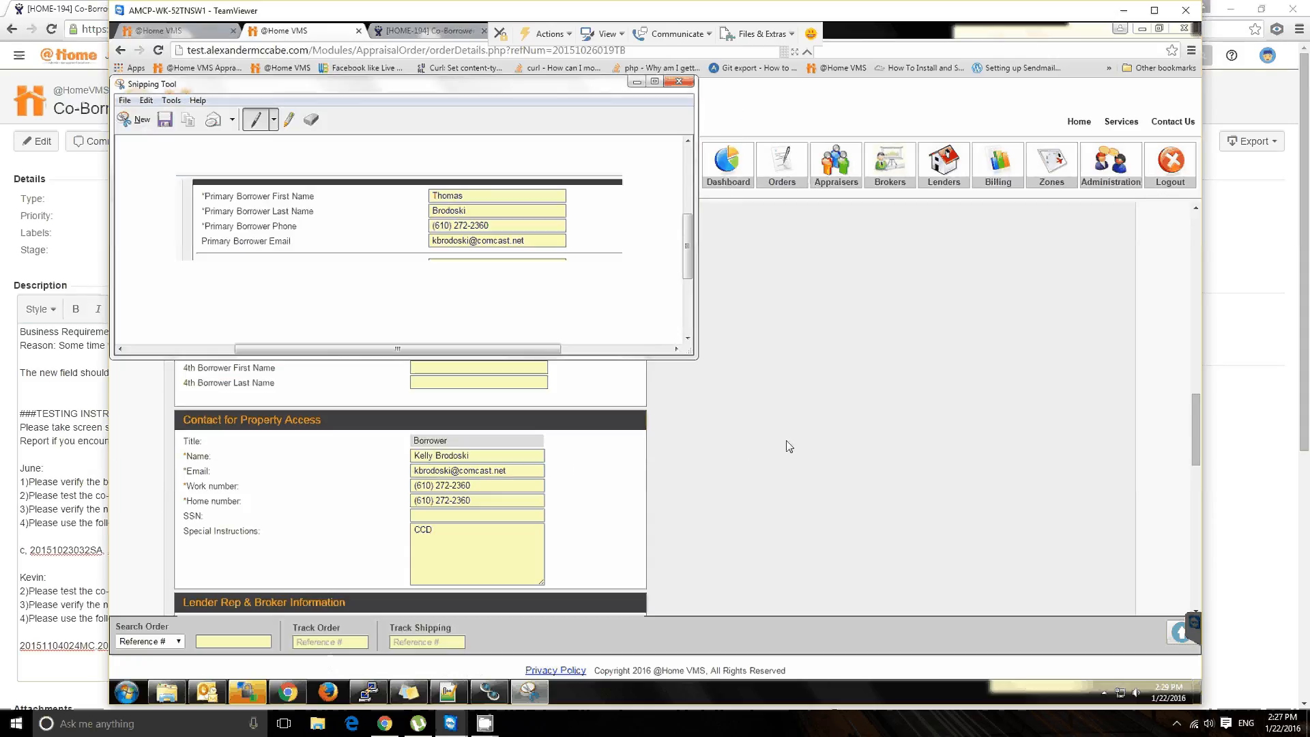
click(612, 386)
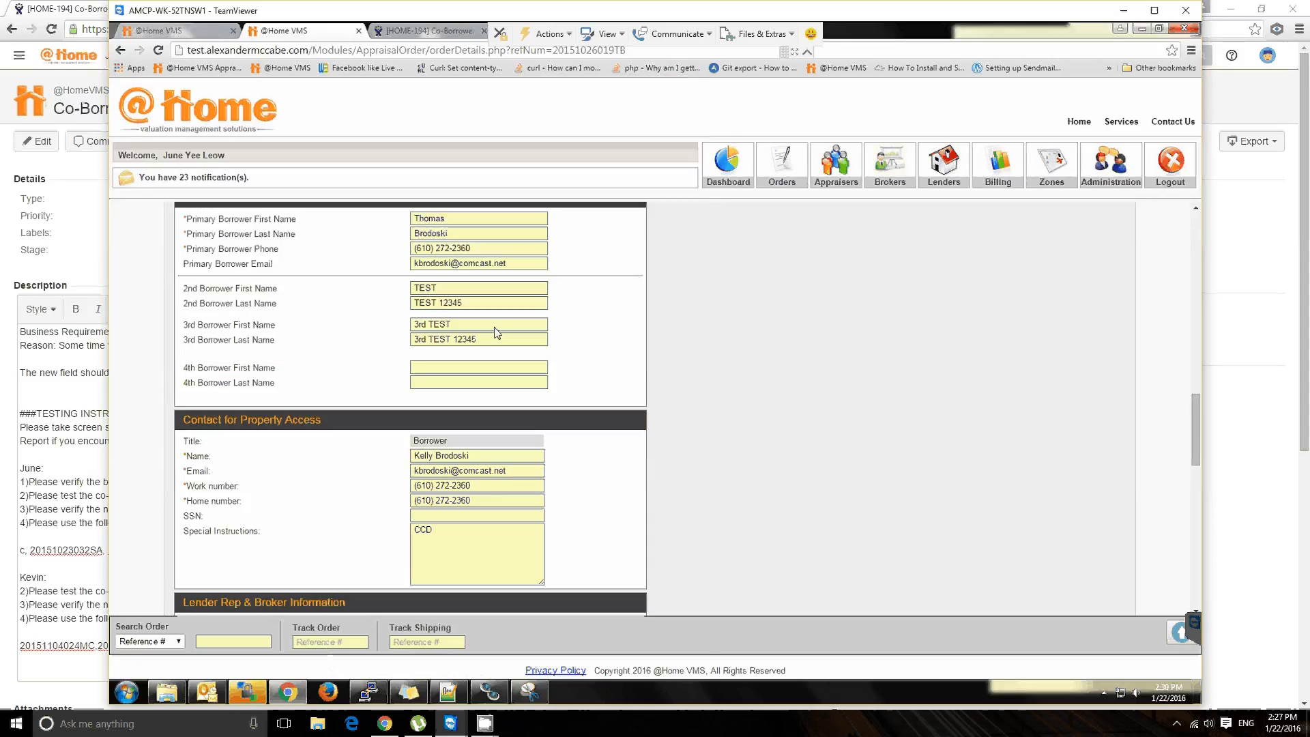
Step: Set the 2nd Borrower First Name to "2nd Borrower test"
click(455, 286)
key(ctrl+a)
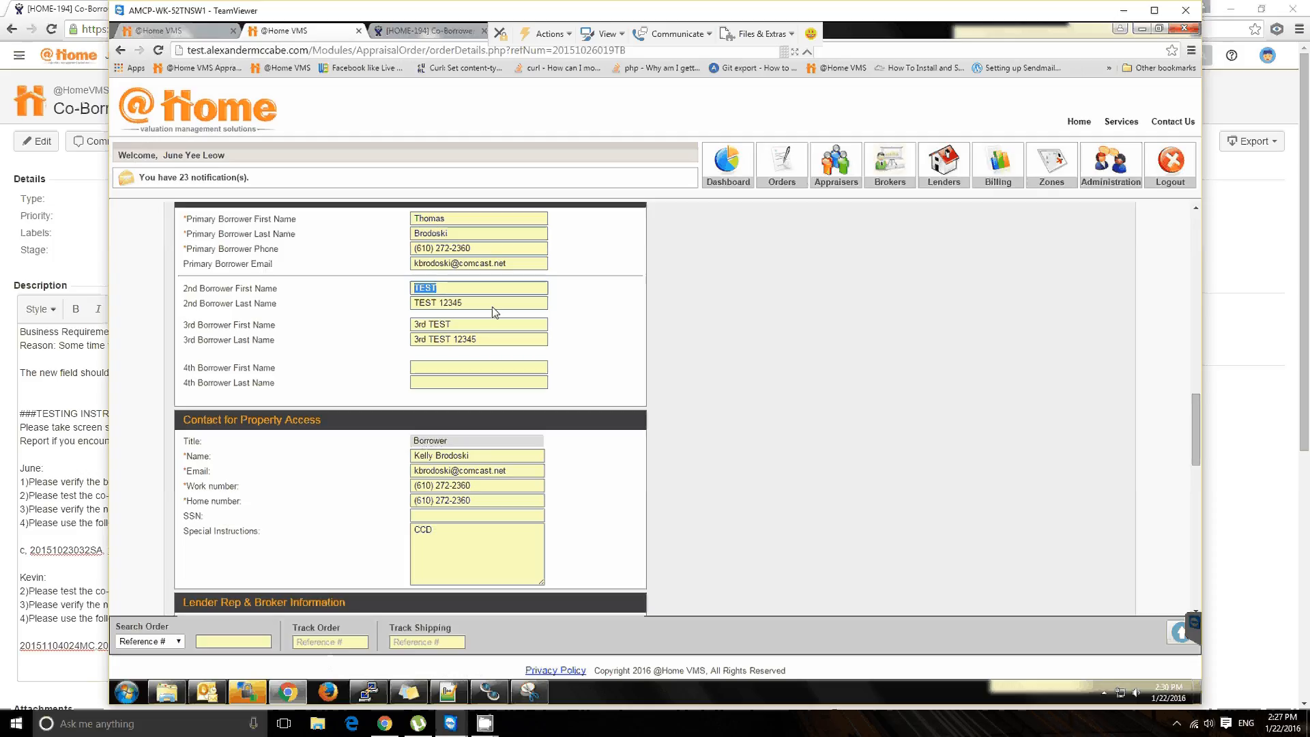
key(BackSpace)
text(2nd Borrower test)
Step: Set the 3rd Borrower Last Name to "3rd borrower last name"
double_click(540, 340)
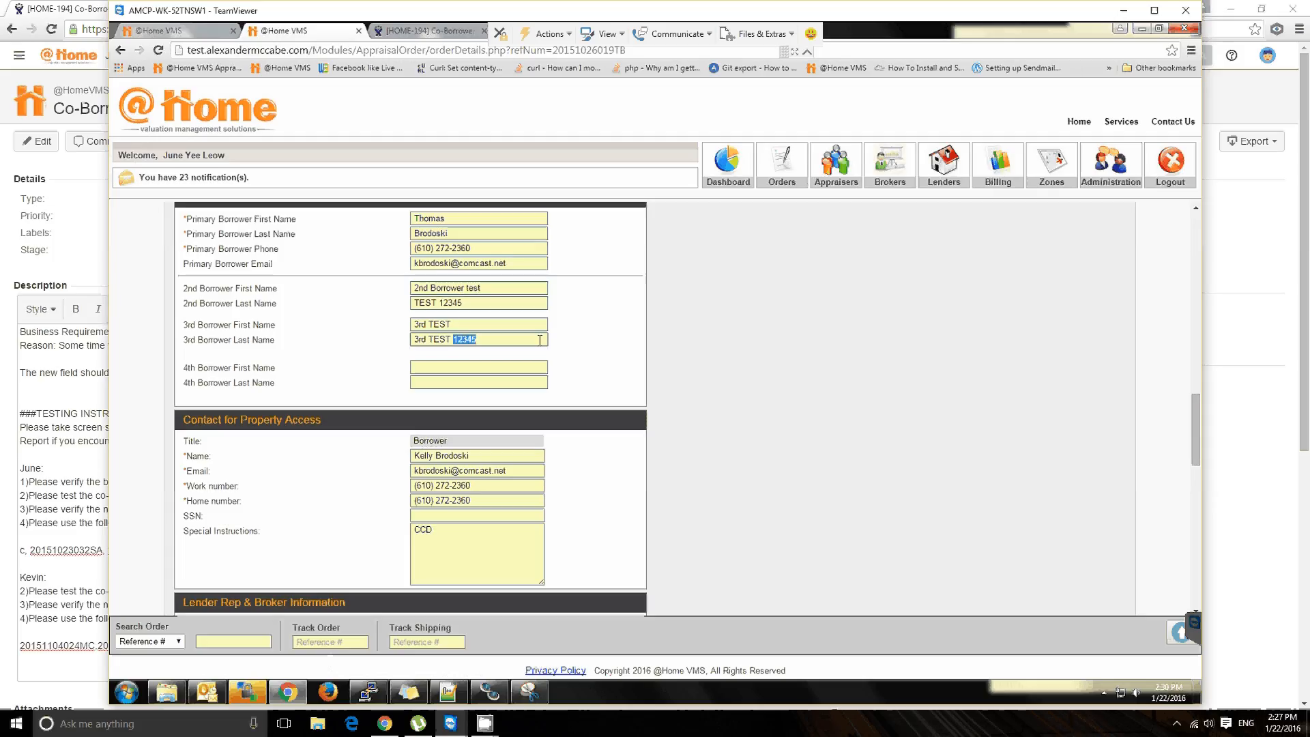
click(528, 340)
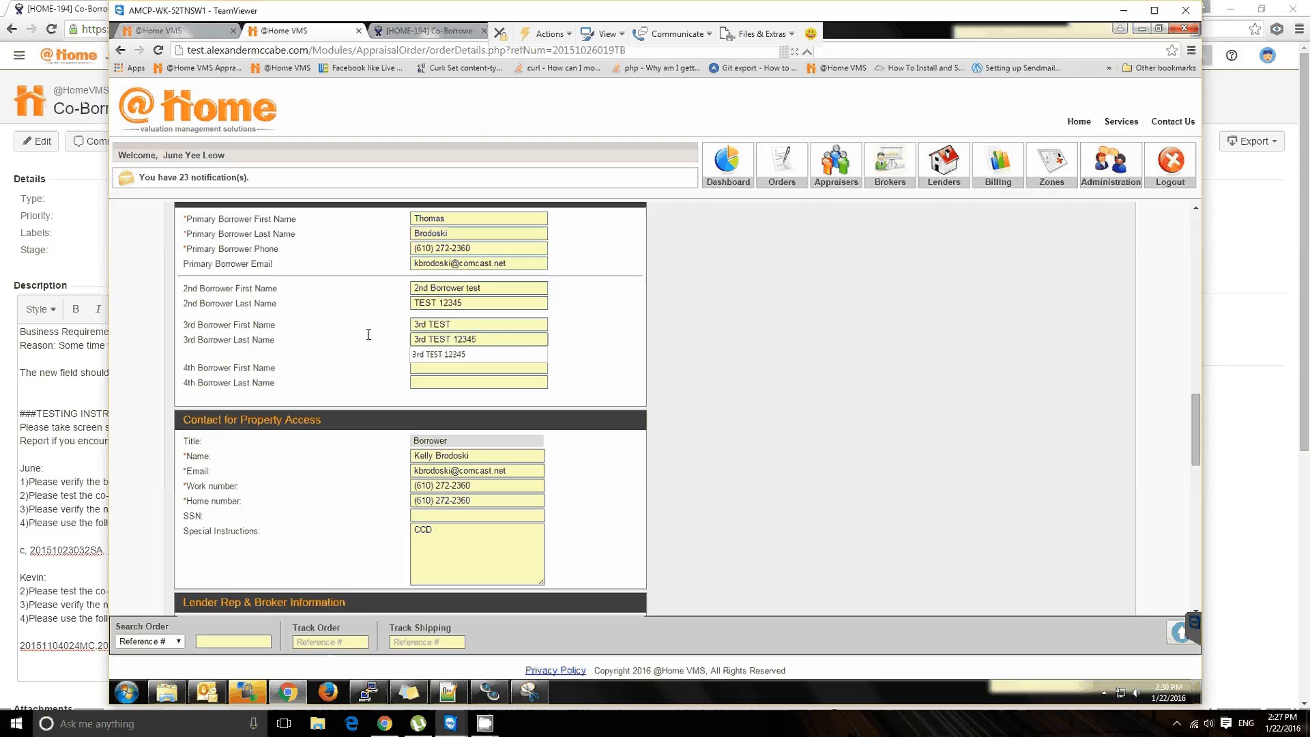
key(ctrl+a)
text(3rd born)
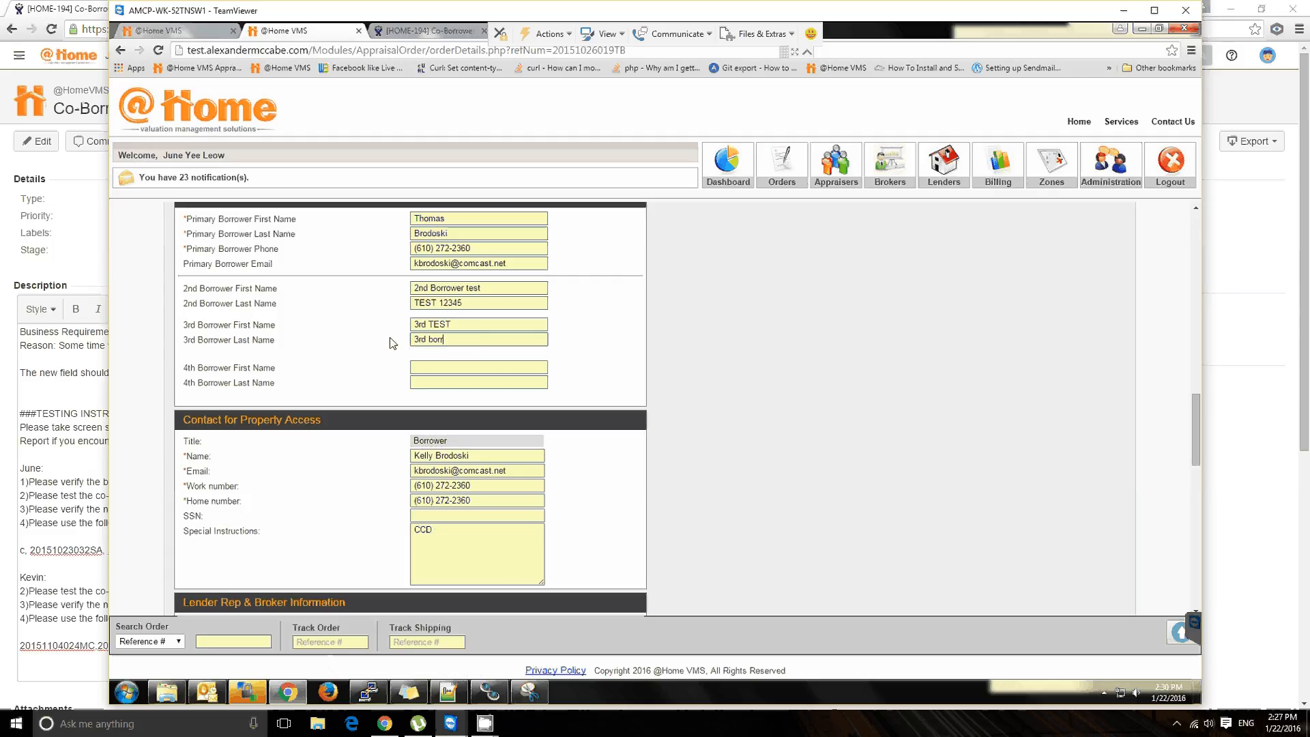
text(ower last name)
Step: Submit the updated order information and dismiss the confirmation message
scroll(667, 419, down, 8)
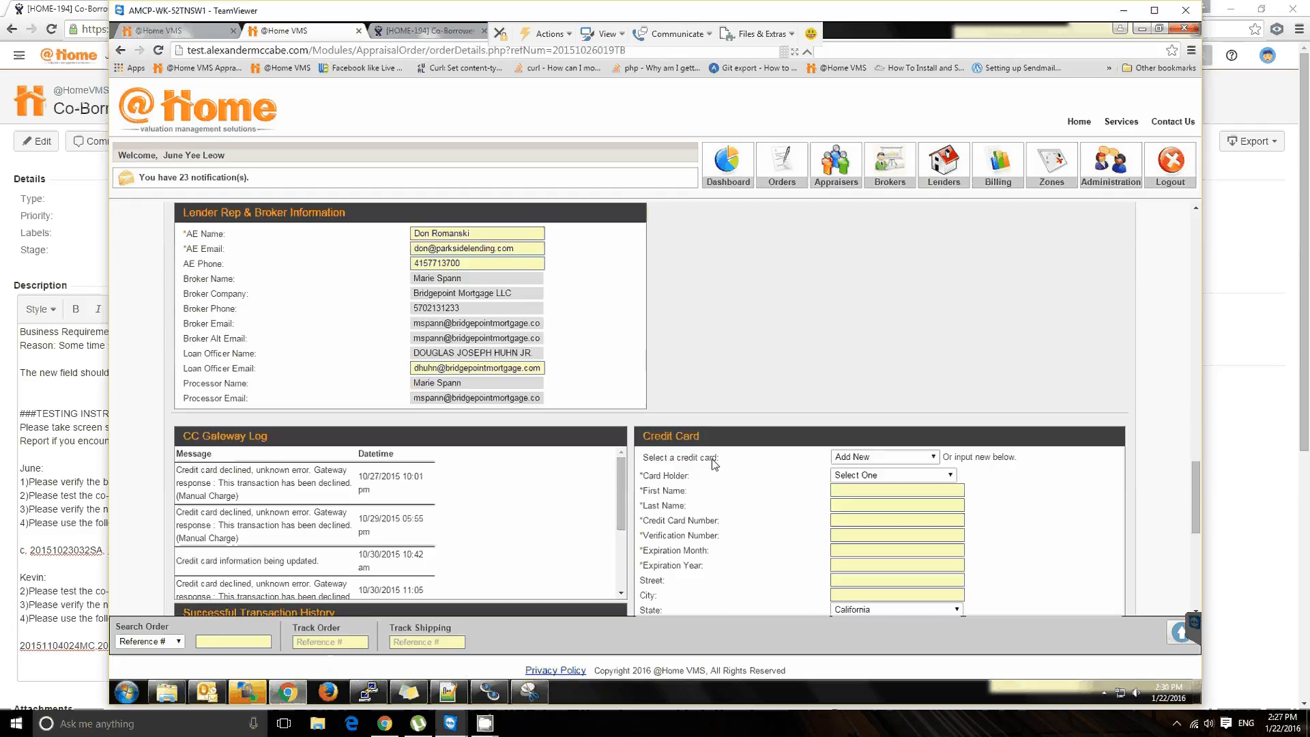
click(647, 553)
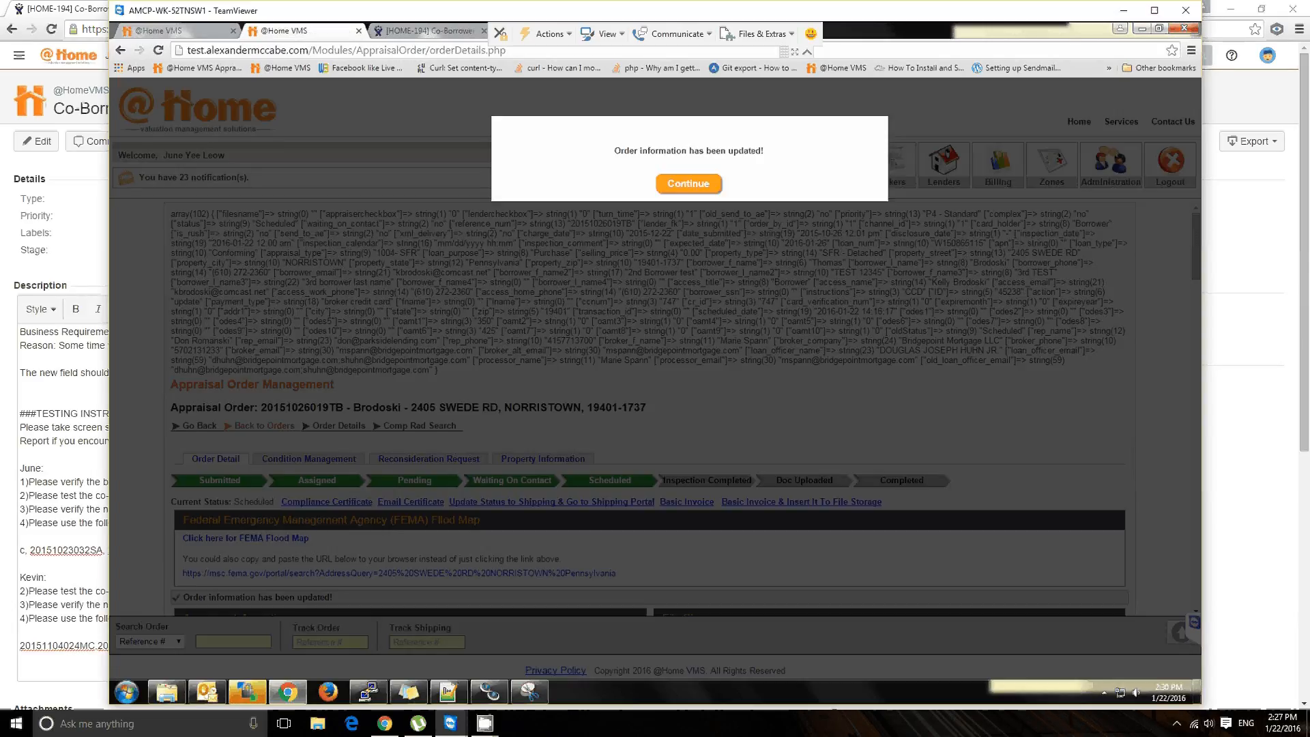
click(524, 282)
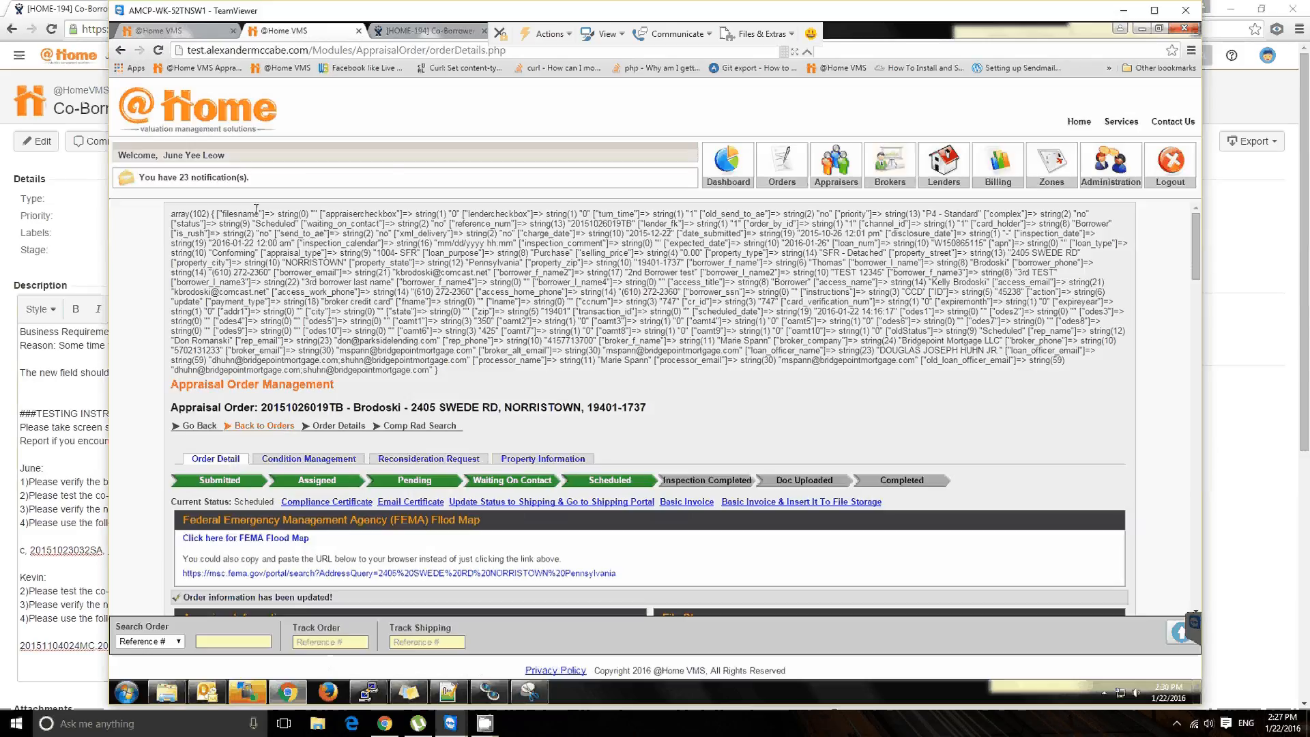
Step: Examine the raw array output above the Appraisal Order Management heading
drag(256, 209, 448, 374)
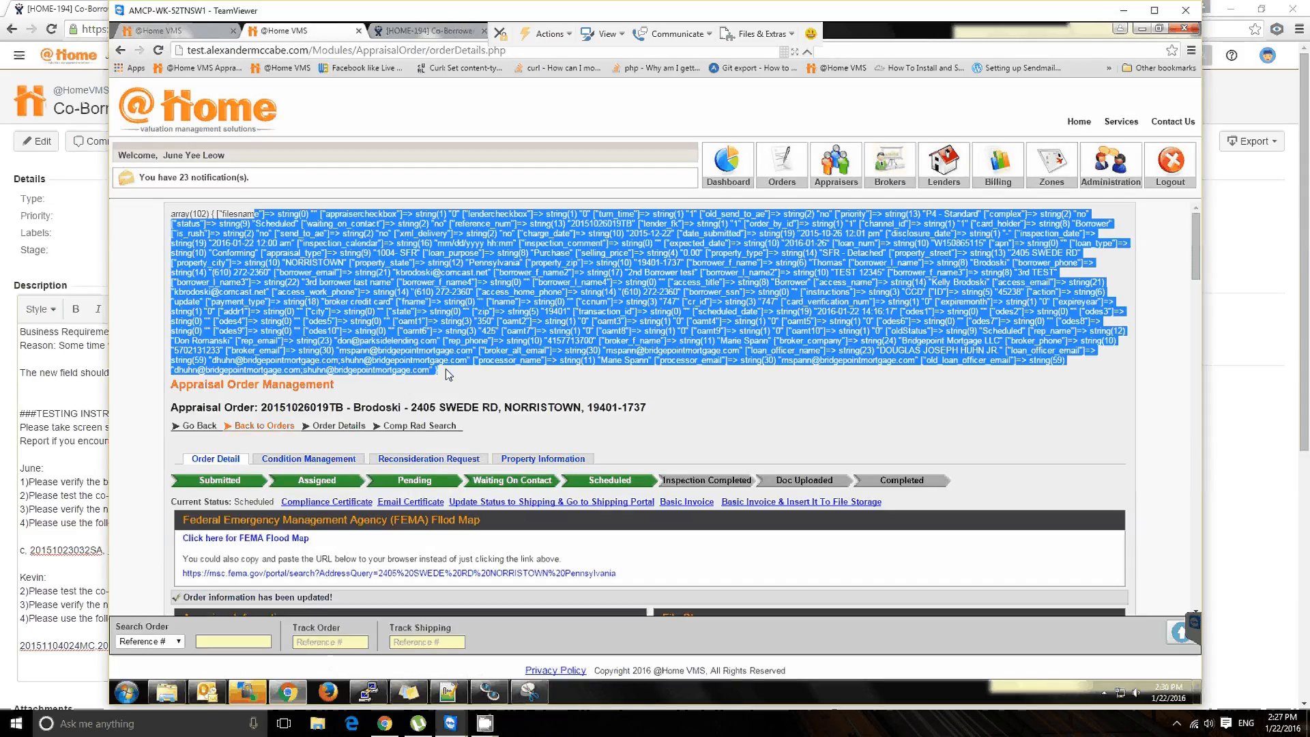
click(446, 370)
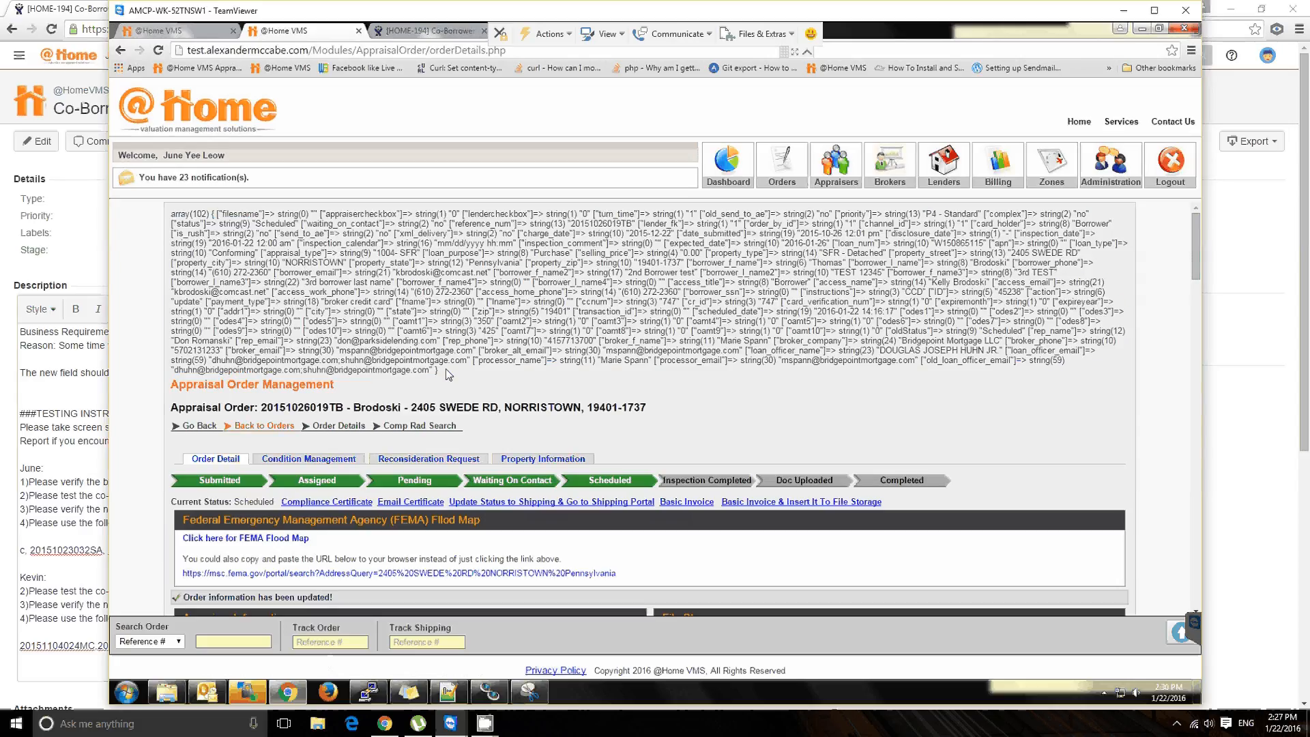
drag(447, 372, 340, 273)
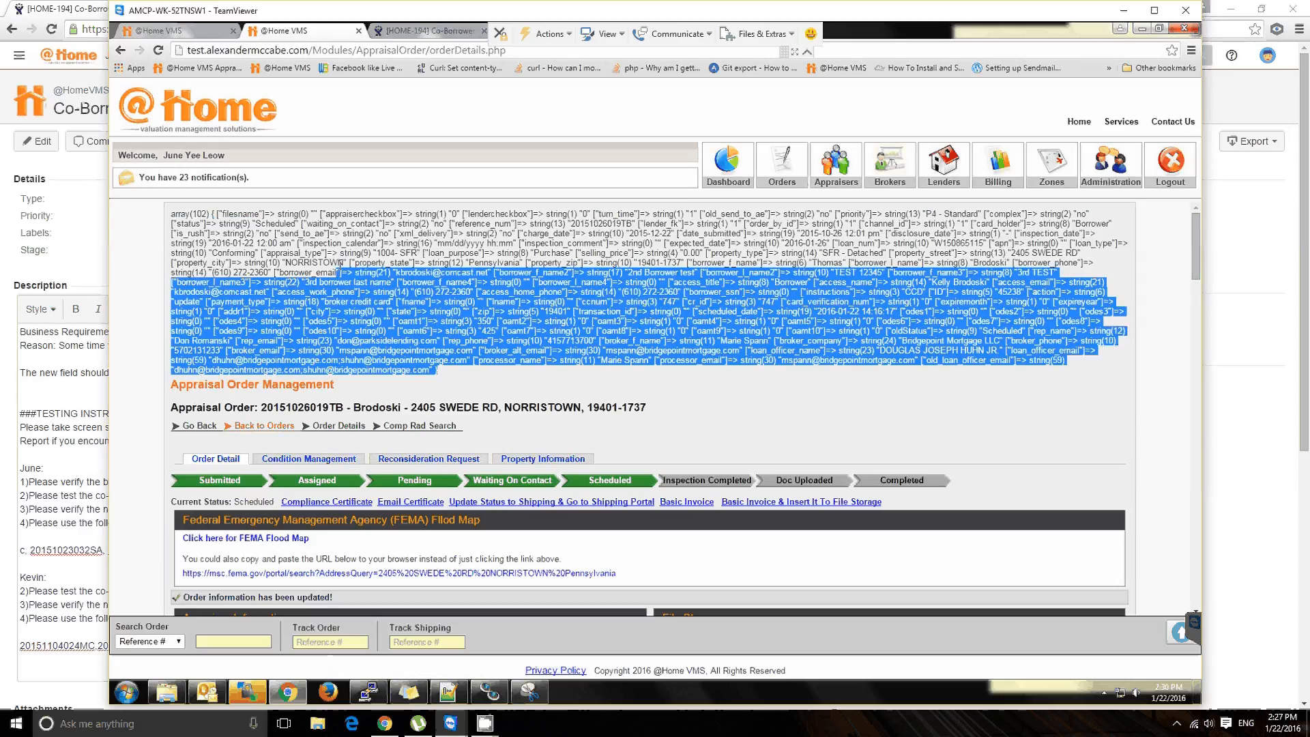
click(345, 258)
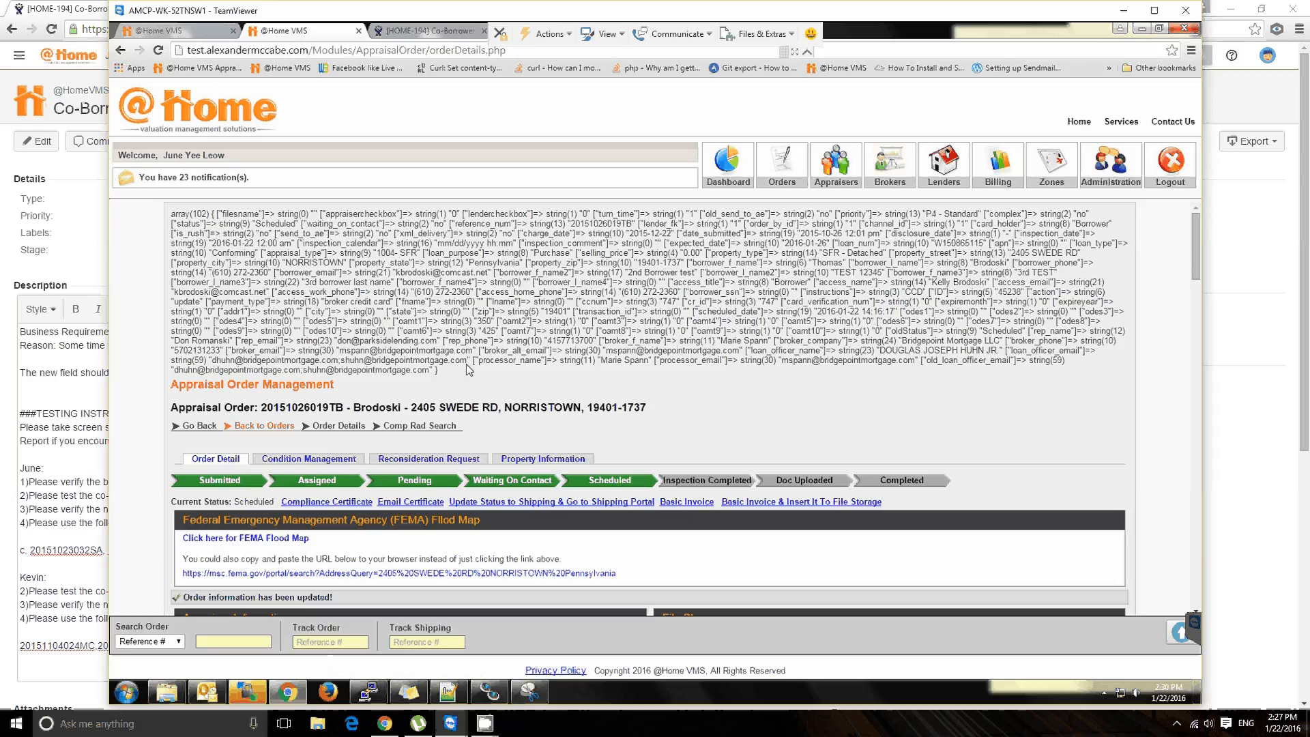
Step: Capture a snip of the Borrower Information section showing the saved 2nd and 3rd borrower names
scroll(552, 307, down, 10)
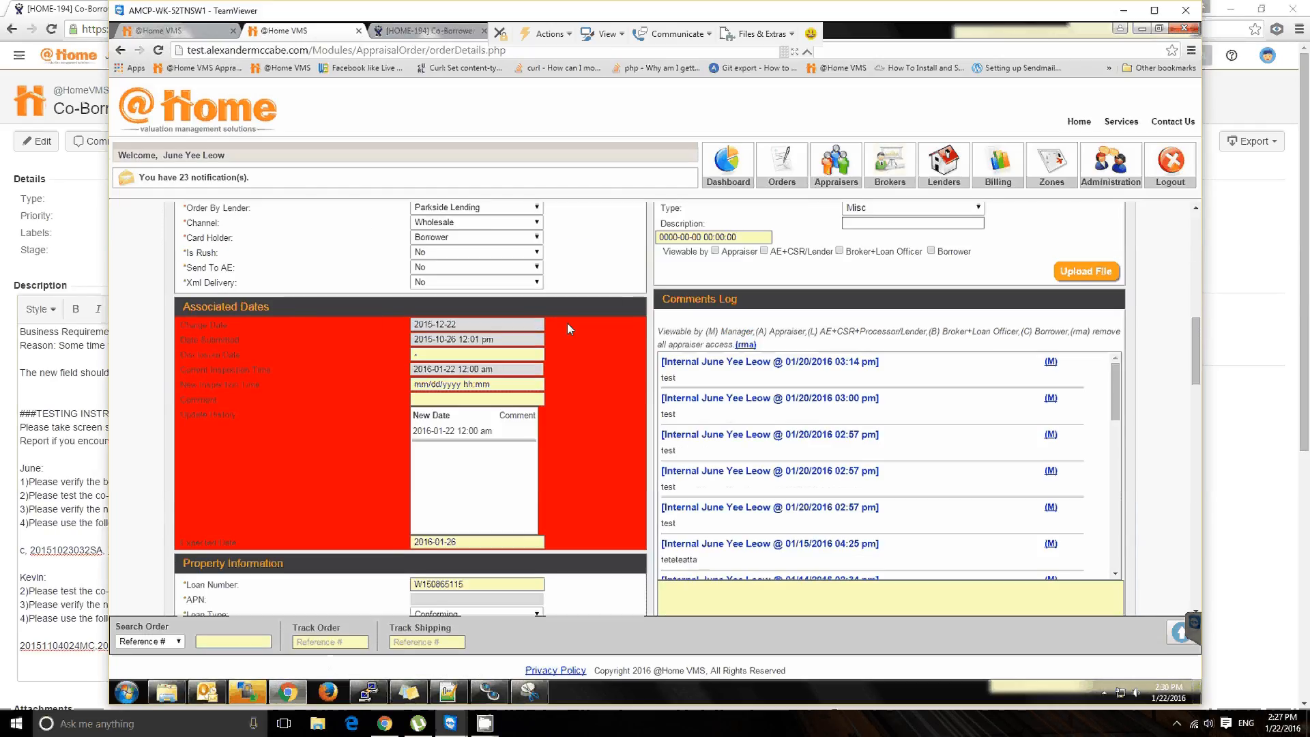
scroll(567, 340, down, 4)
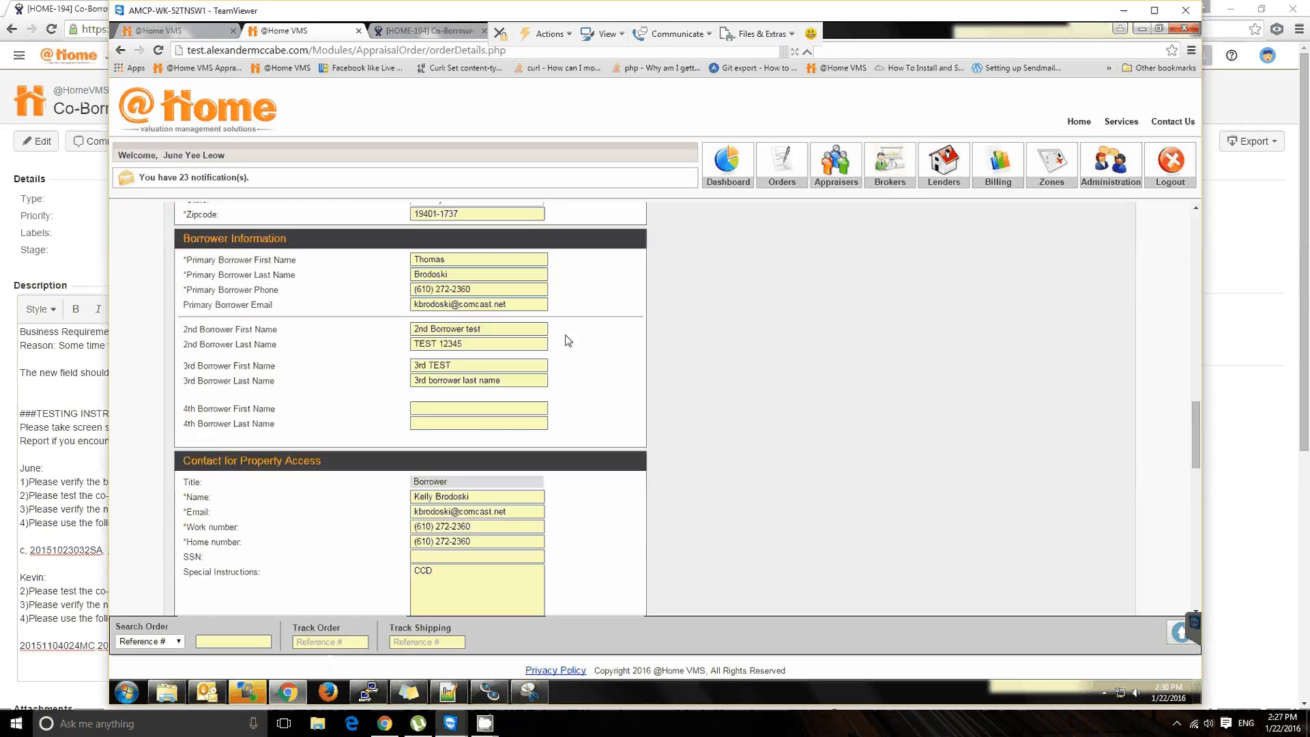
click(514, 380)
drag(502, 328, 327, 313)
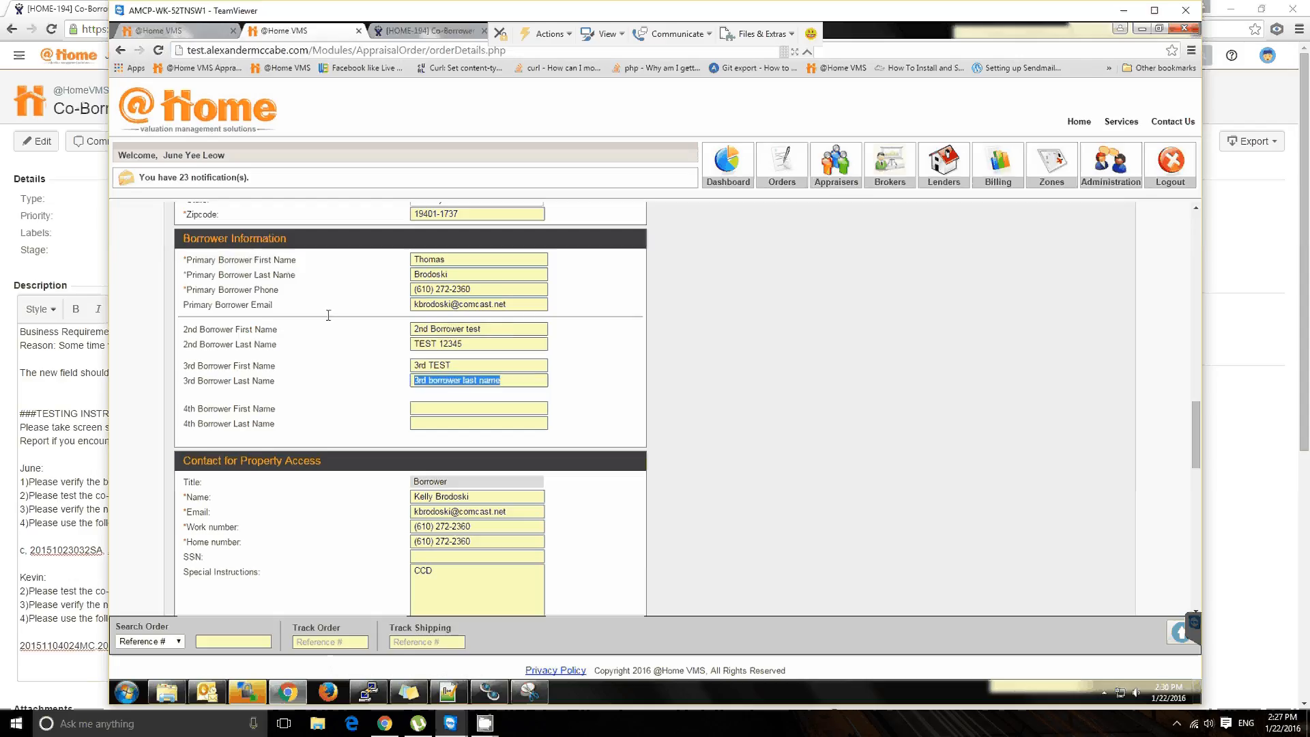
click(536, 692)
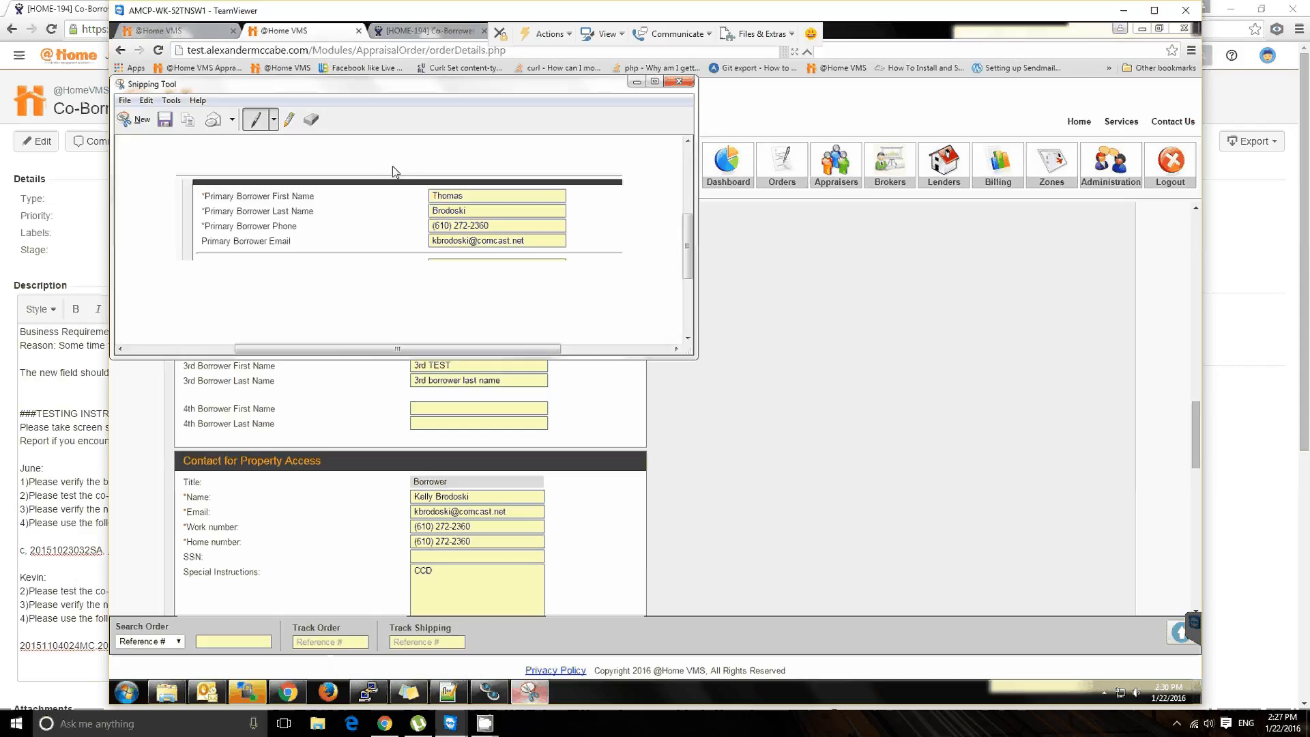
click(142, 118)
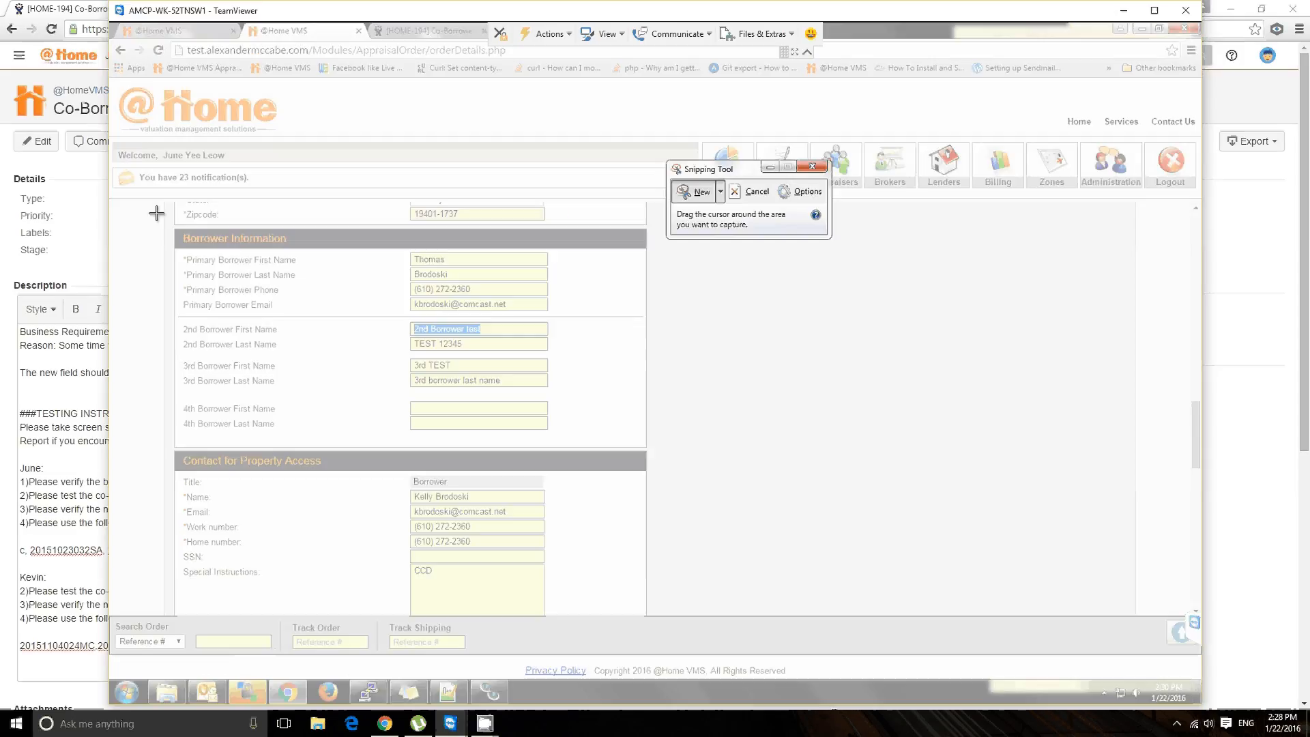
drag(156, 214, 292, 322)
drag(666, 485, 672, 494)
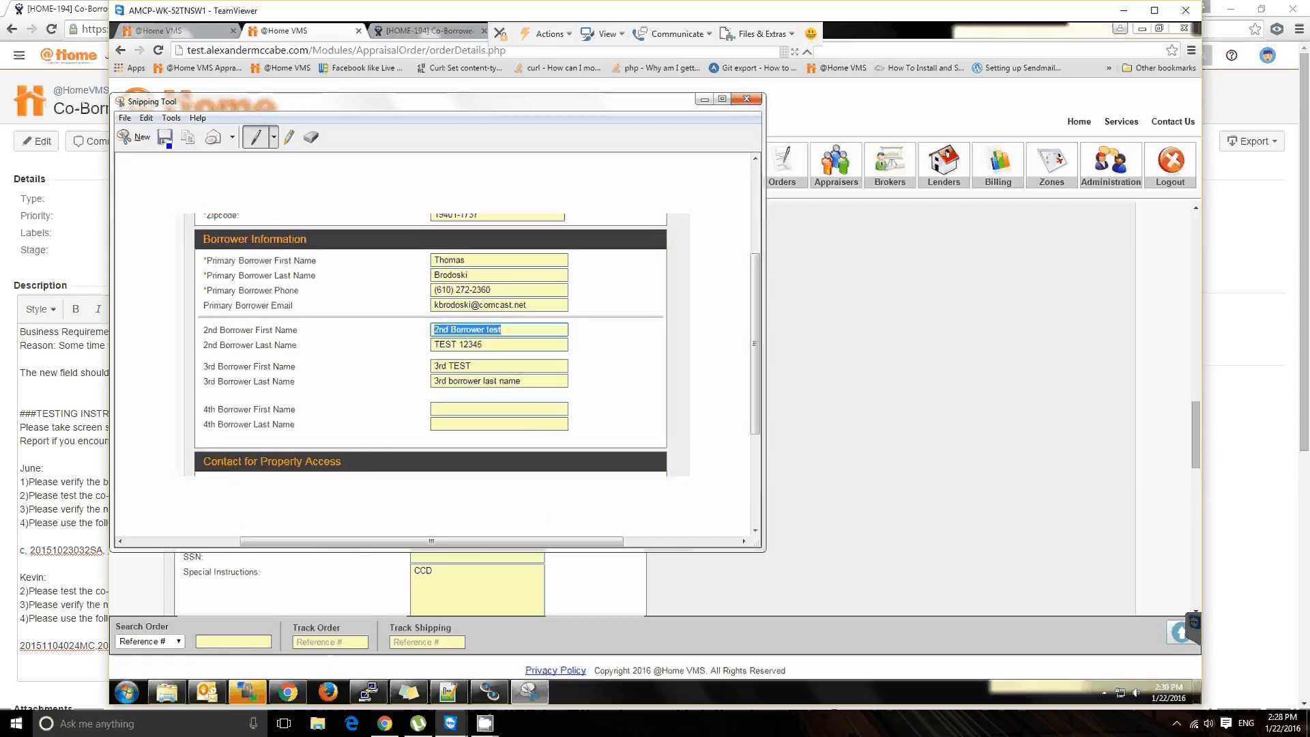
Step: Save the snip to the Desktop as a JPEG file named 345
key(ctrl+s)
text(34)
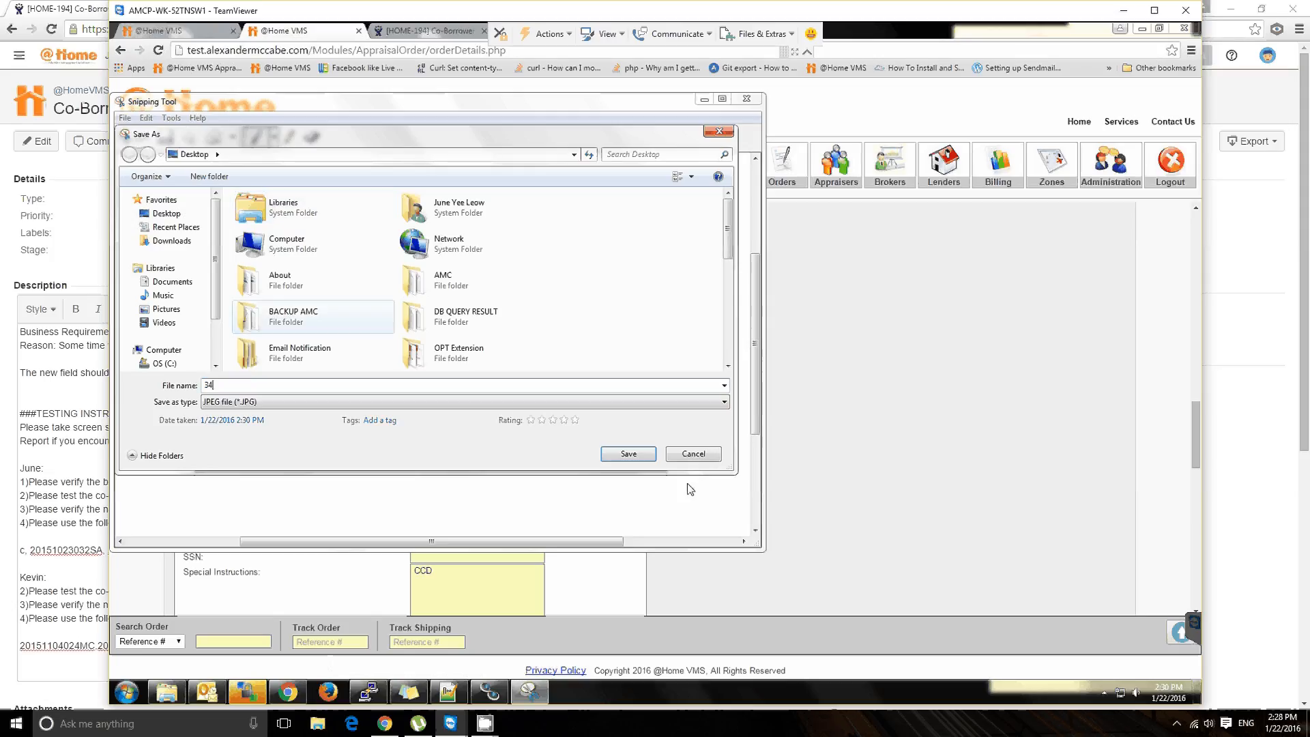
text(5)
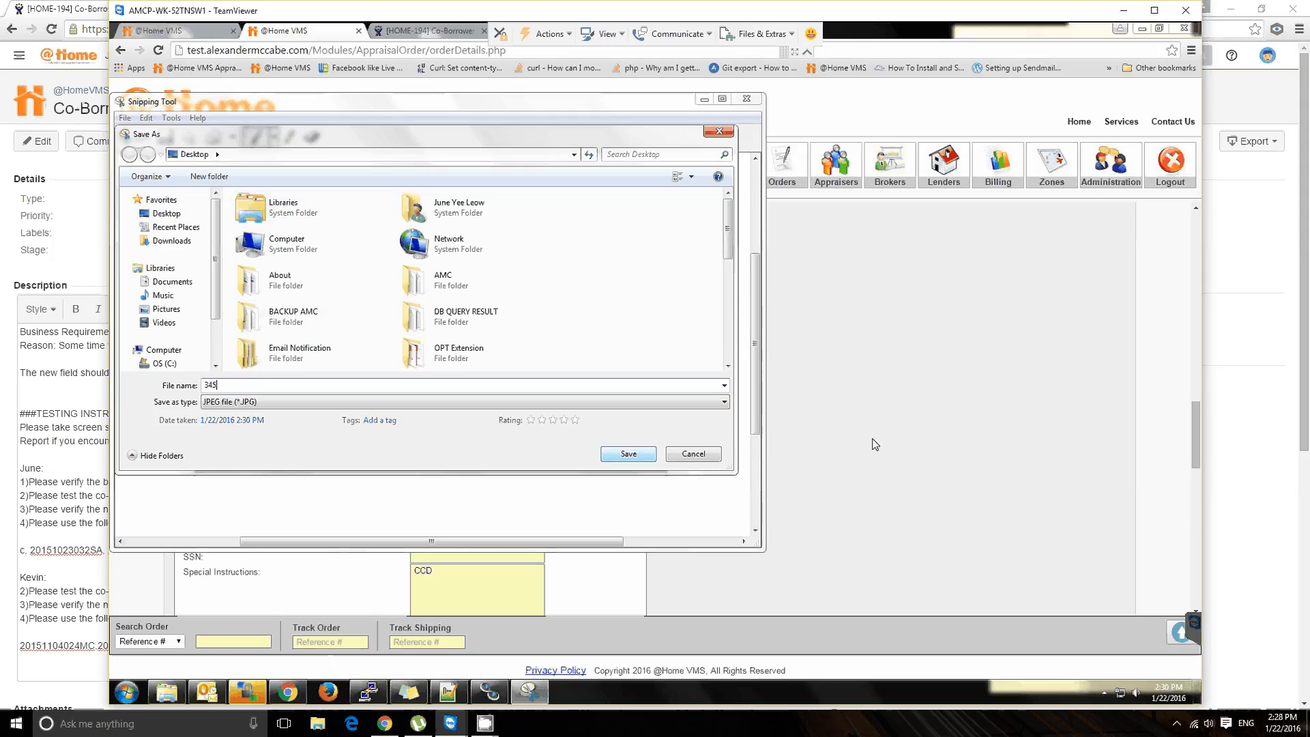
key(Return)
Step: Switch to the JIRA ticket and undo the removal of the first order number from June's test list
click(85, 522)
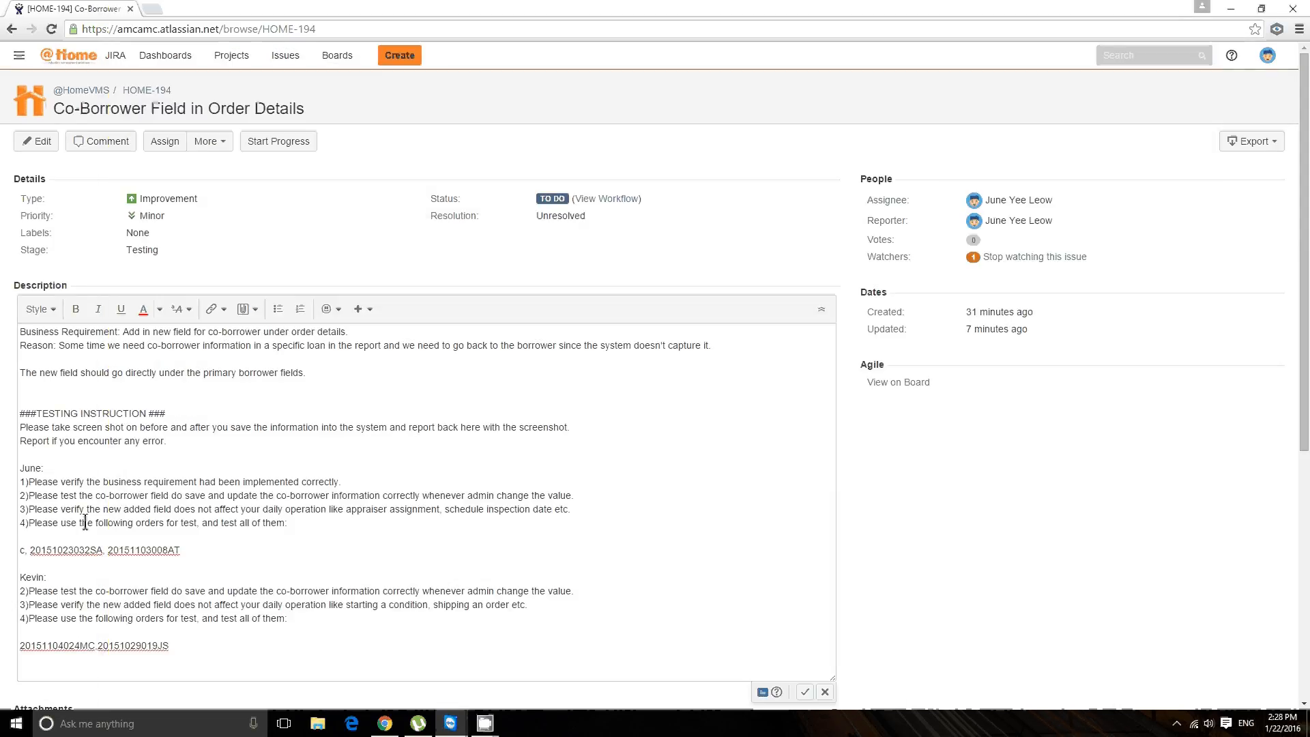
key(ctrl+z)
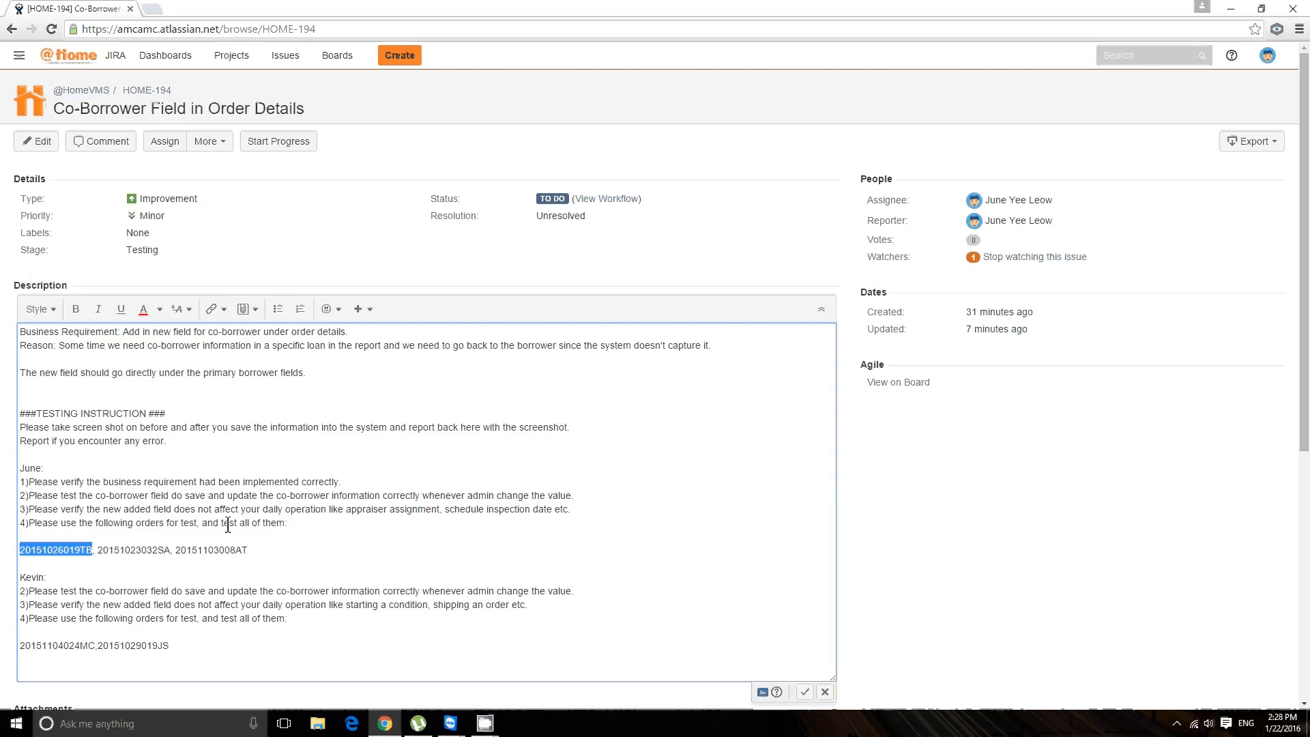
click(300, 523)
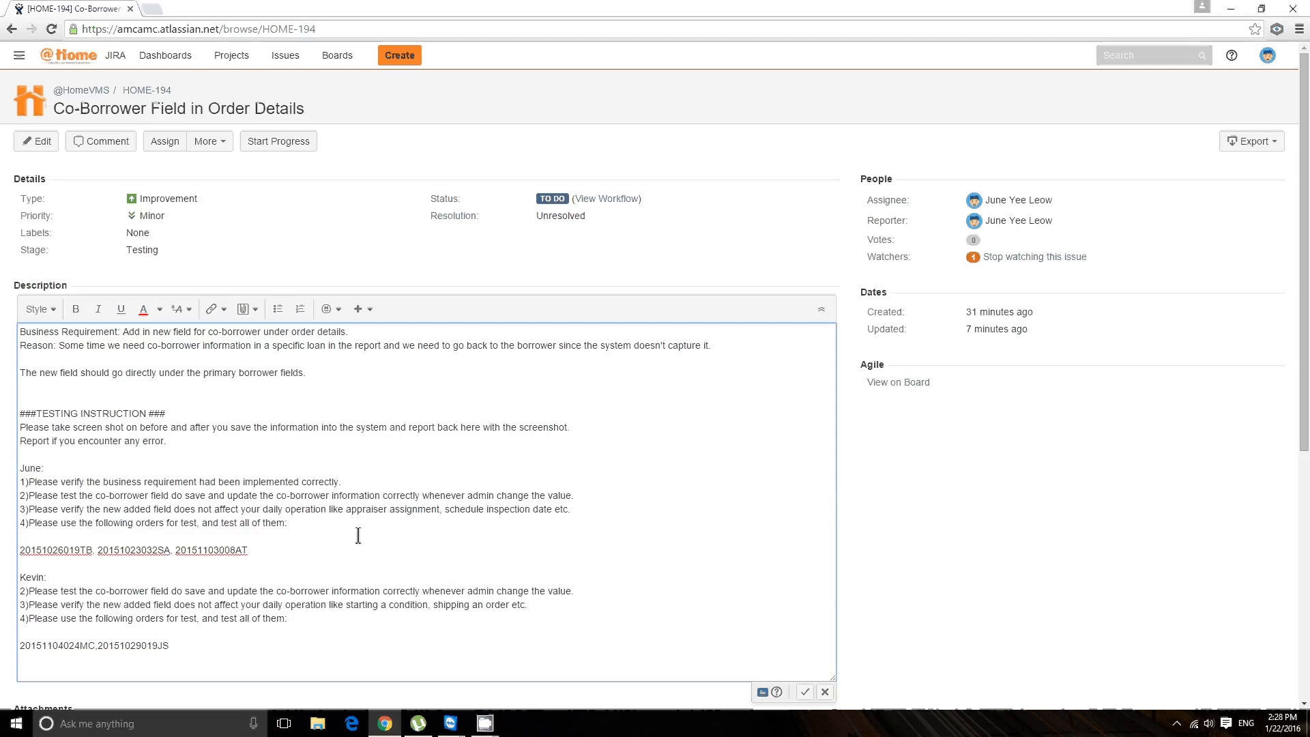
Step: Review June's test order list and the instruction about appraiser assignment in the ticket description
drag(275, 547, 22, 550)
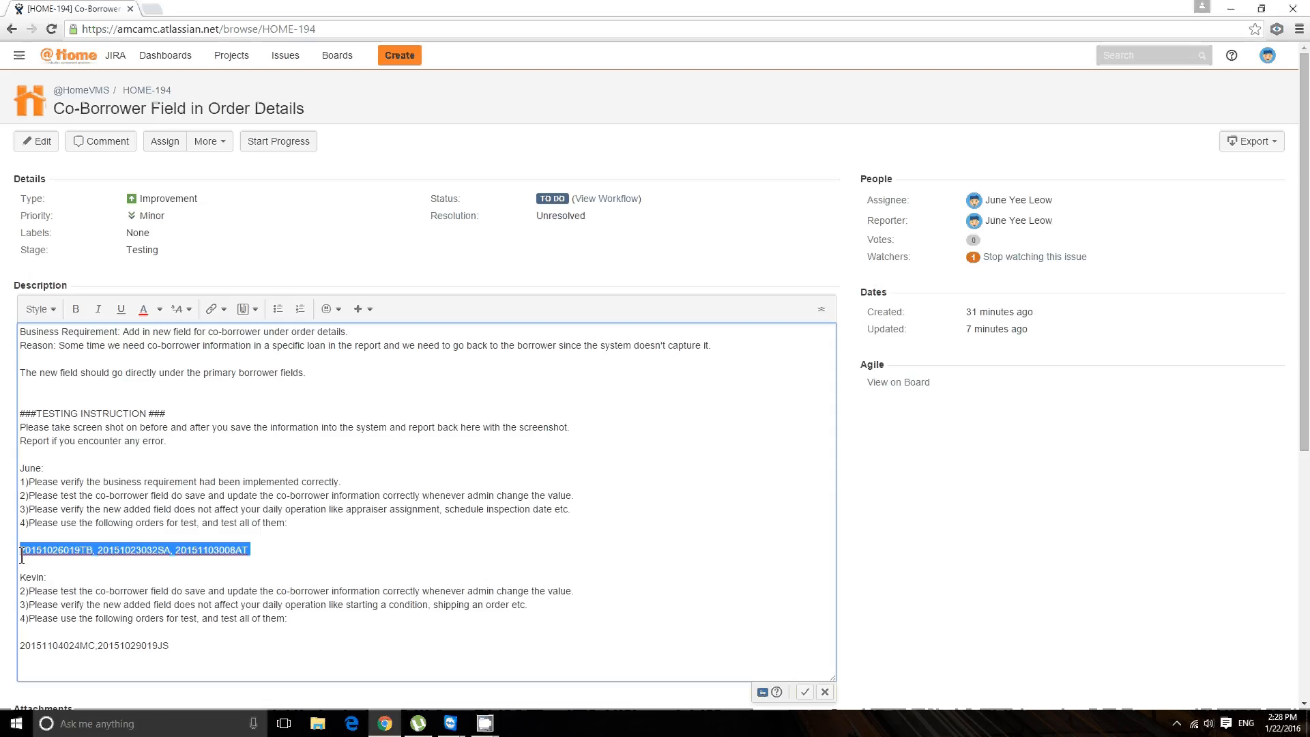
click(340, 518)
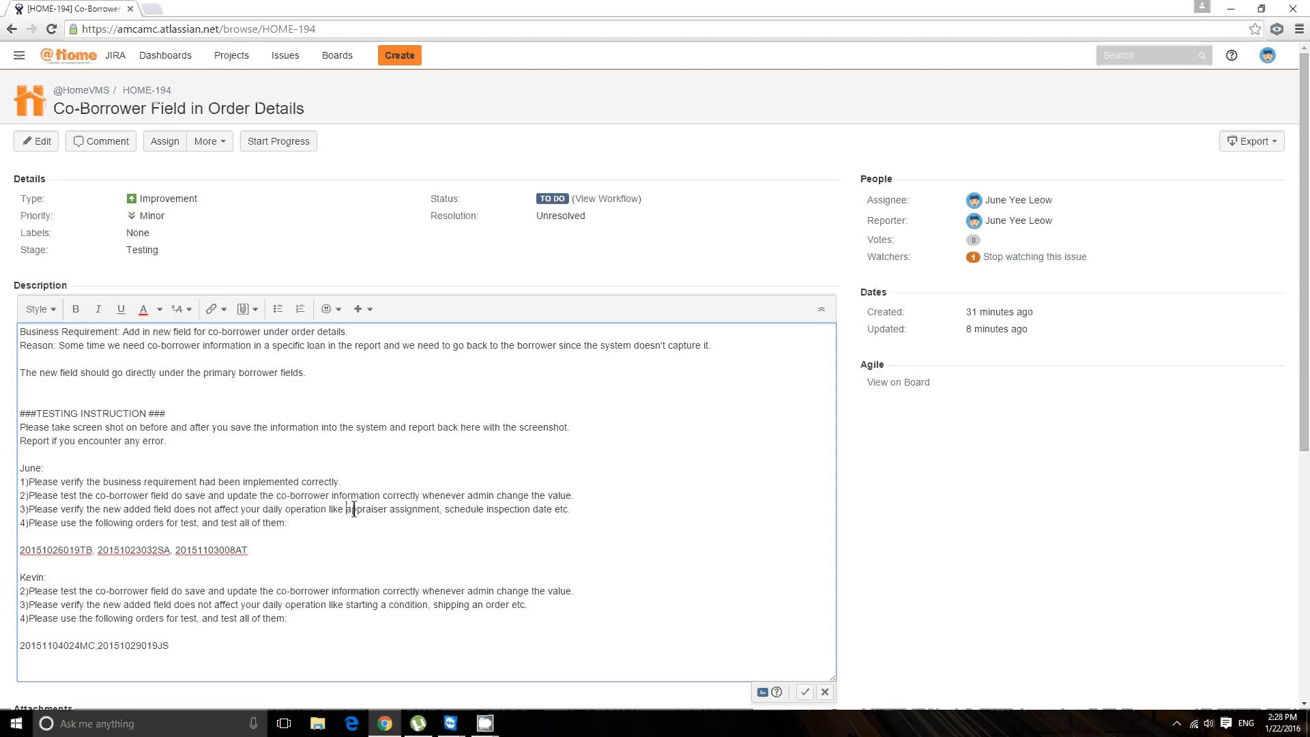
drag(346, 508, 432, 508)
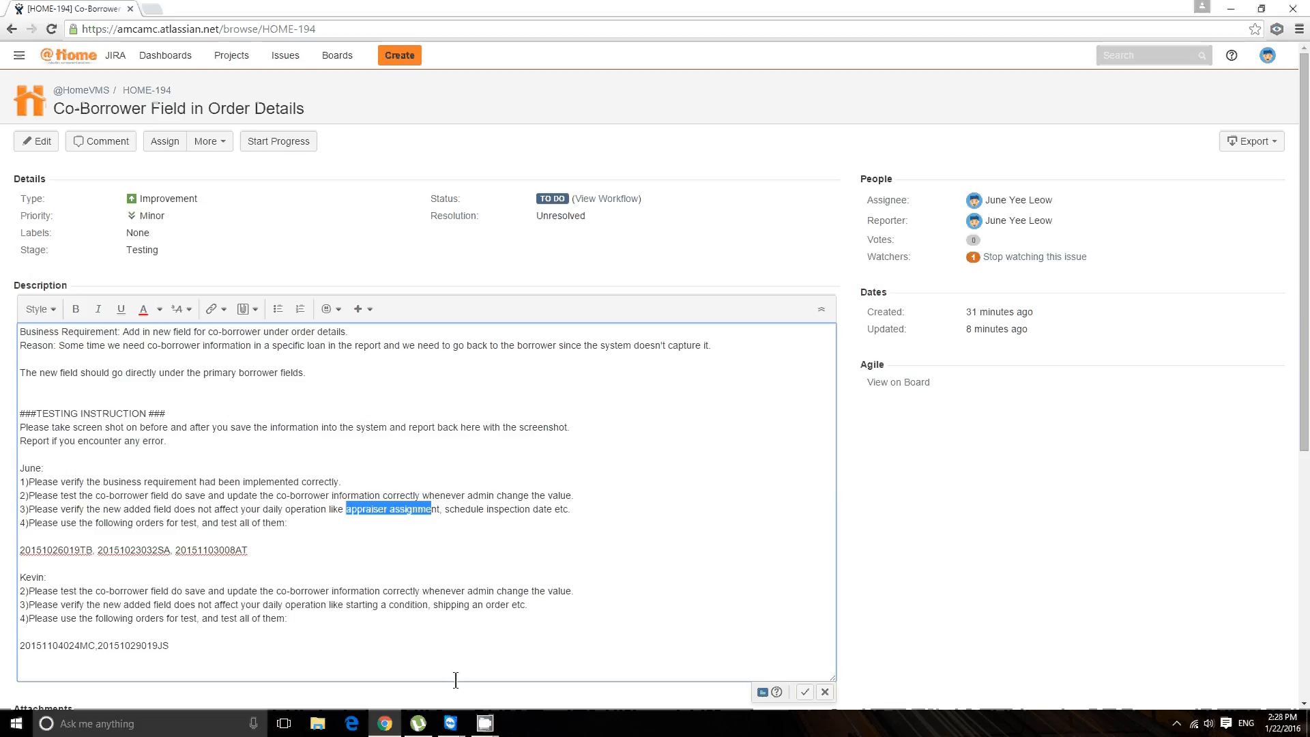
Step: Switch back to the TeamViewer remote session and open the submitted Pacifica order from the orders list
click(477, 724)
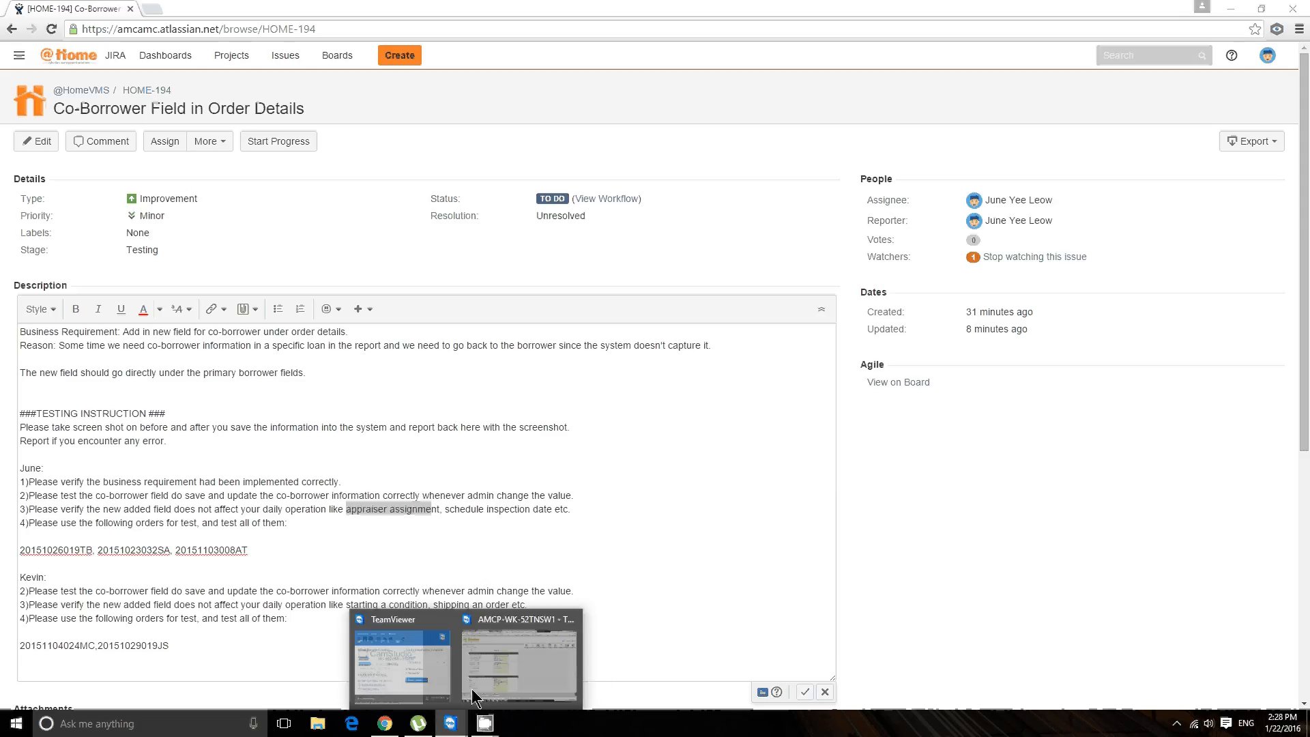
click(472, 685)
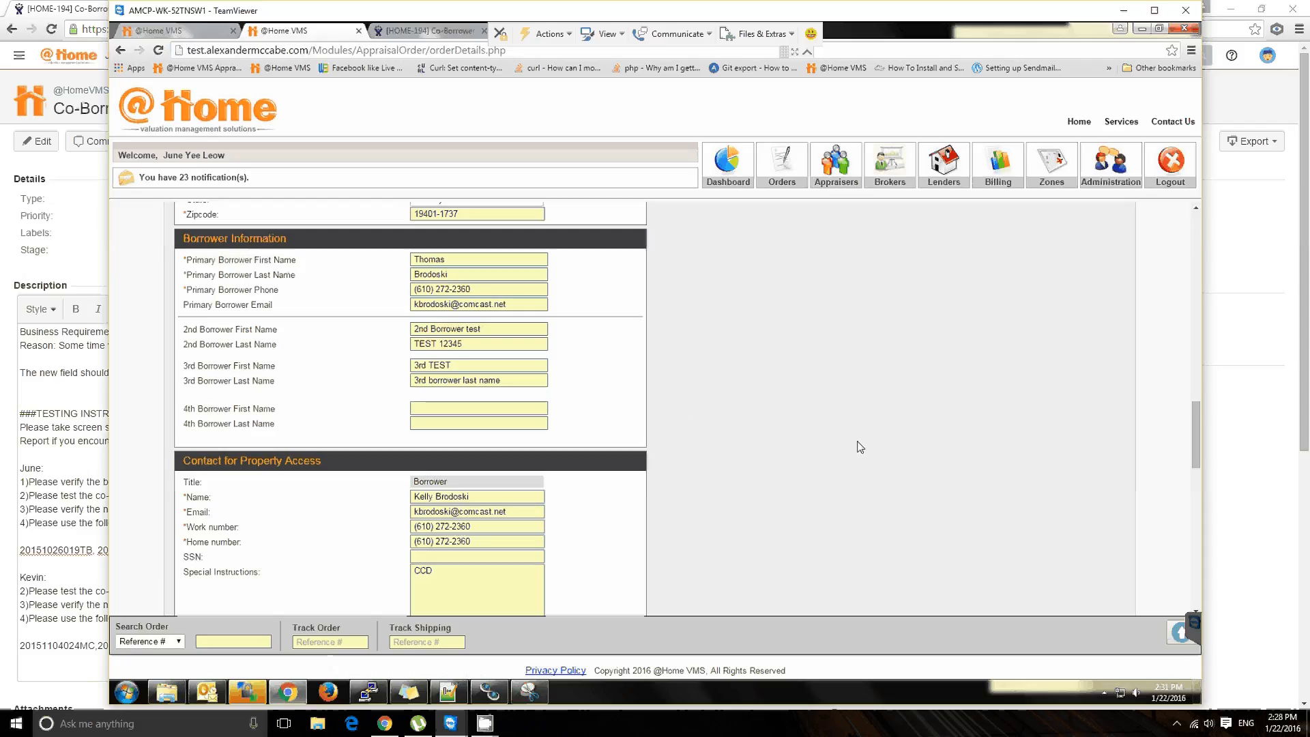
scroll(874, 450, up, 5)
scroll(874, 450, up, 10)
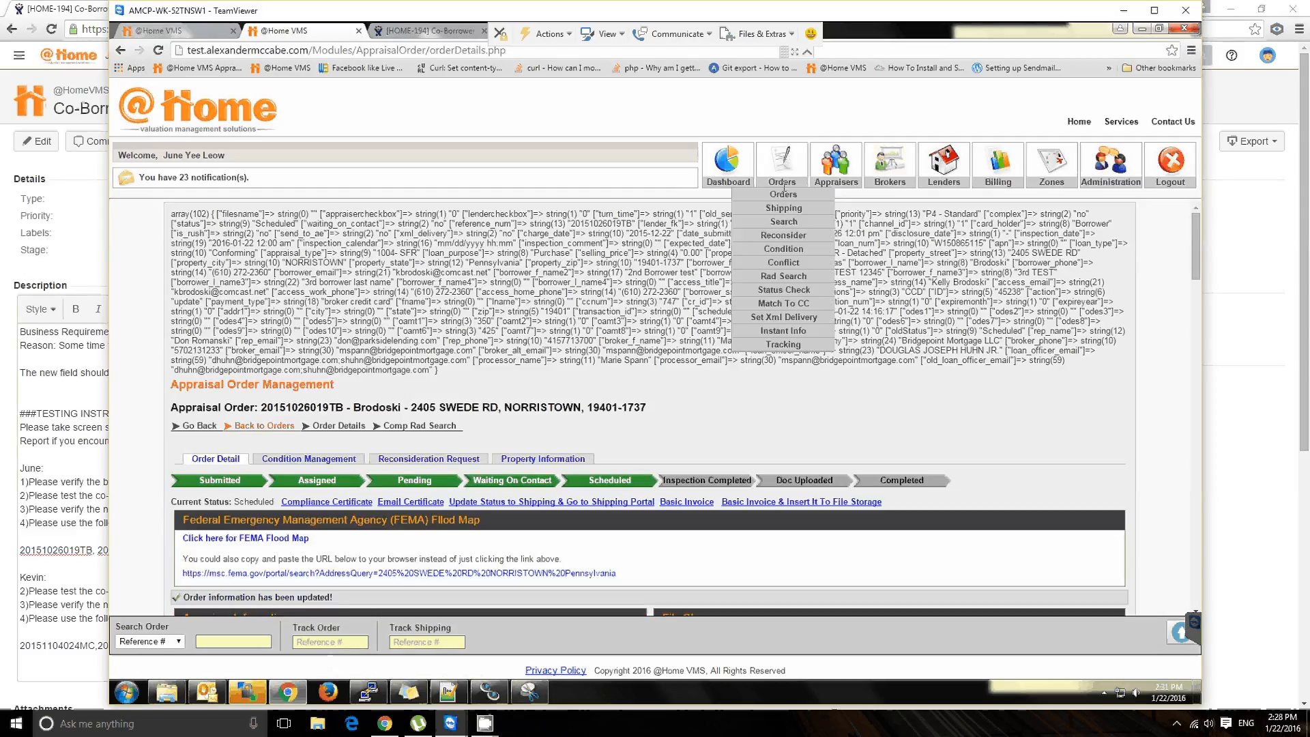
click(785, 193)
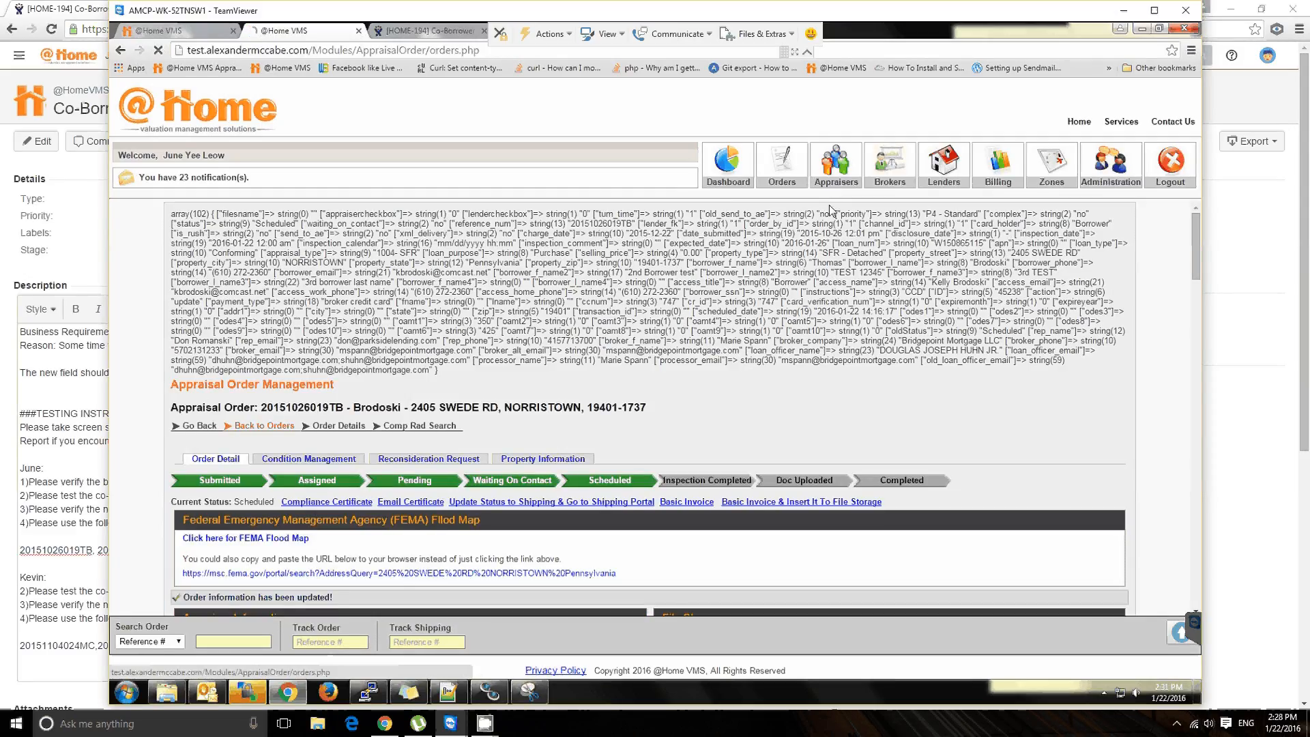
click(587, 414)
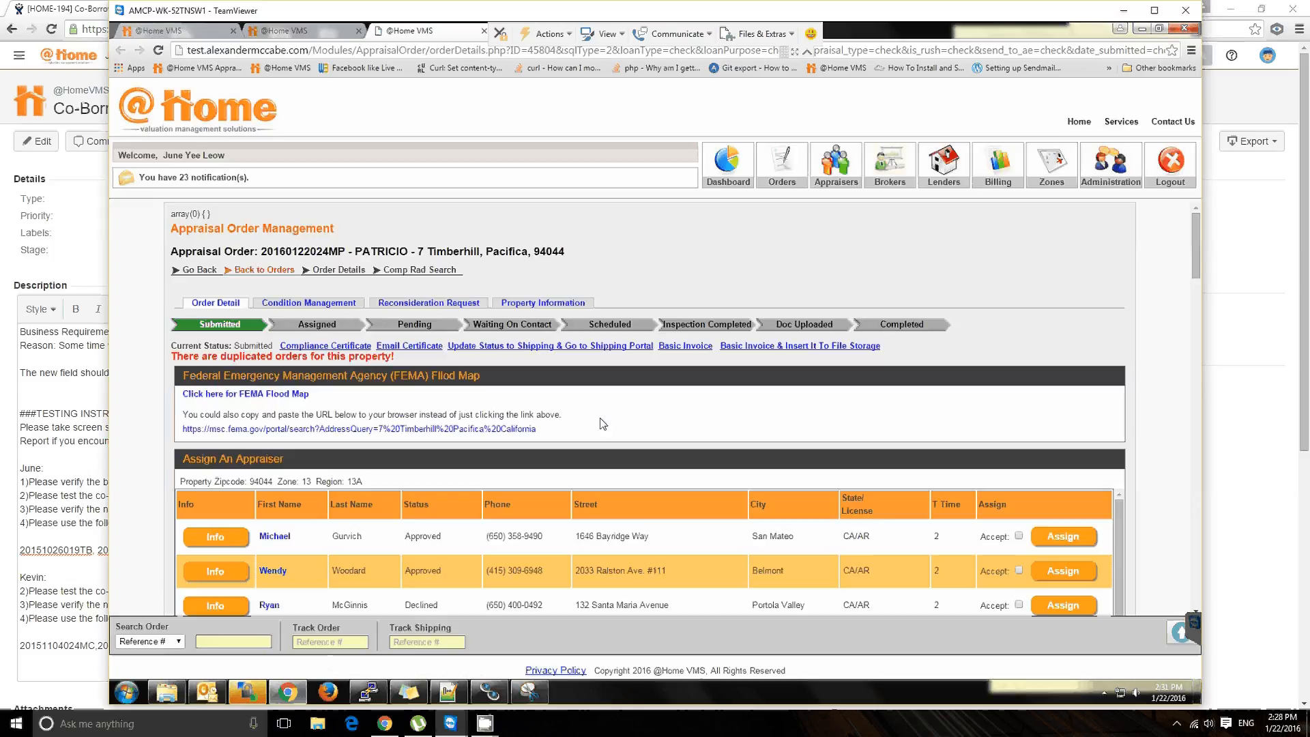
Step: Examine the order's property details and 2nd borrower name fields before assigning an appraiser
scroll(1074, 307, down, 15)
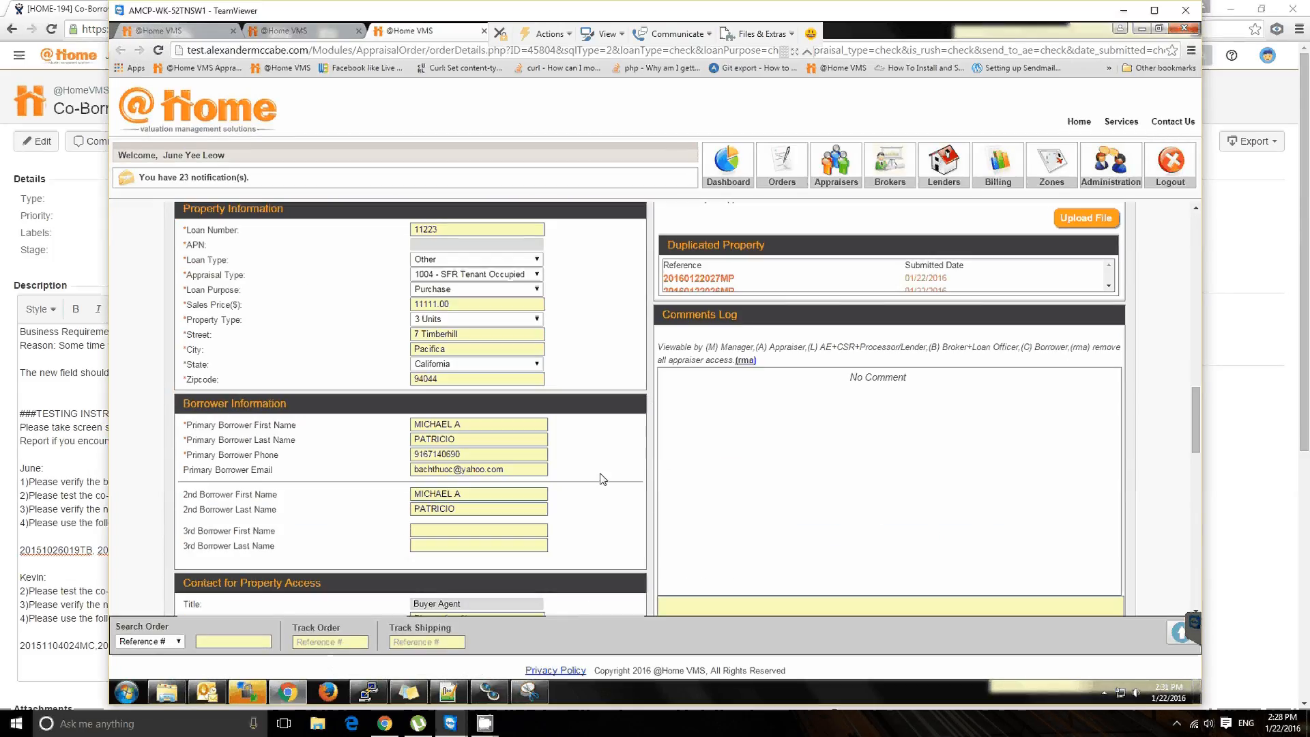
scroll(602, 479, up, 2)
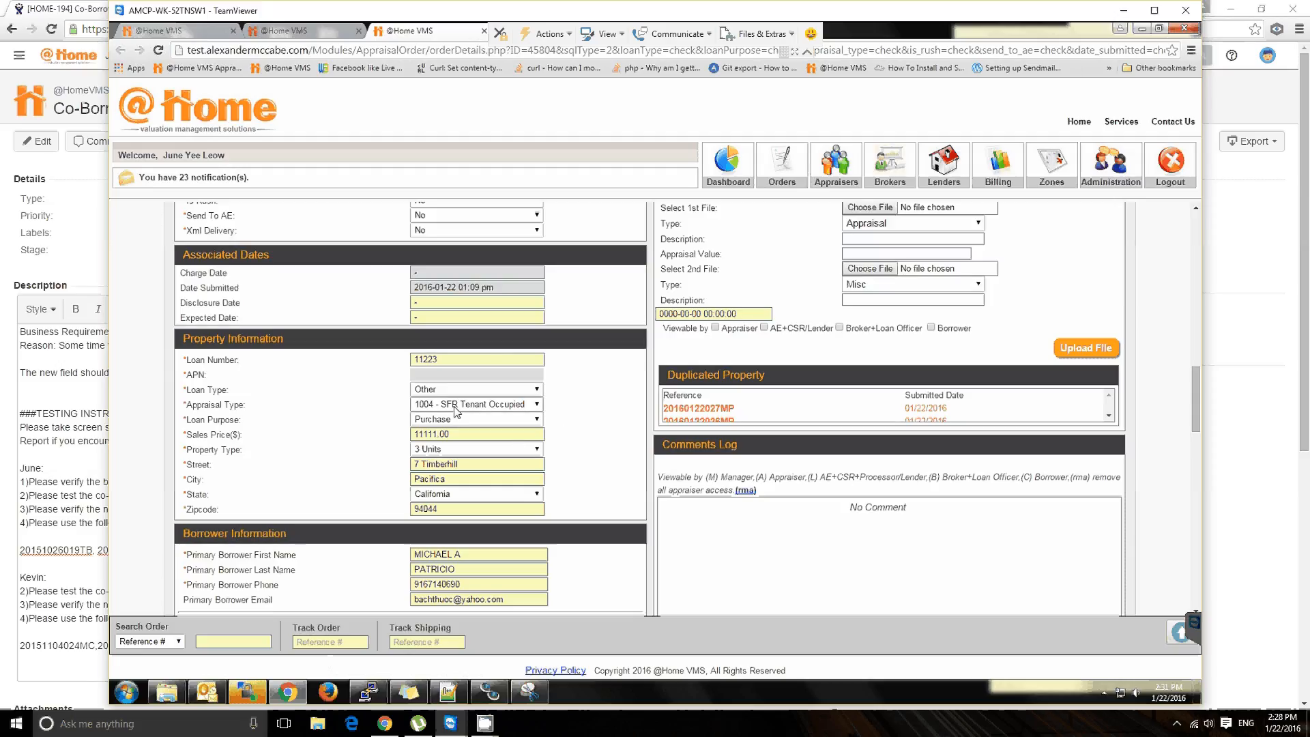
scroll(583, 477, down, 1)
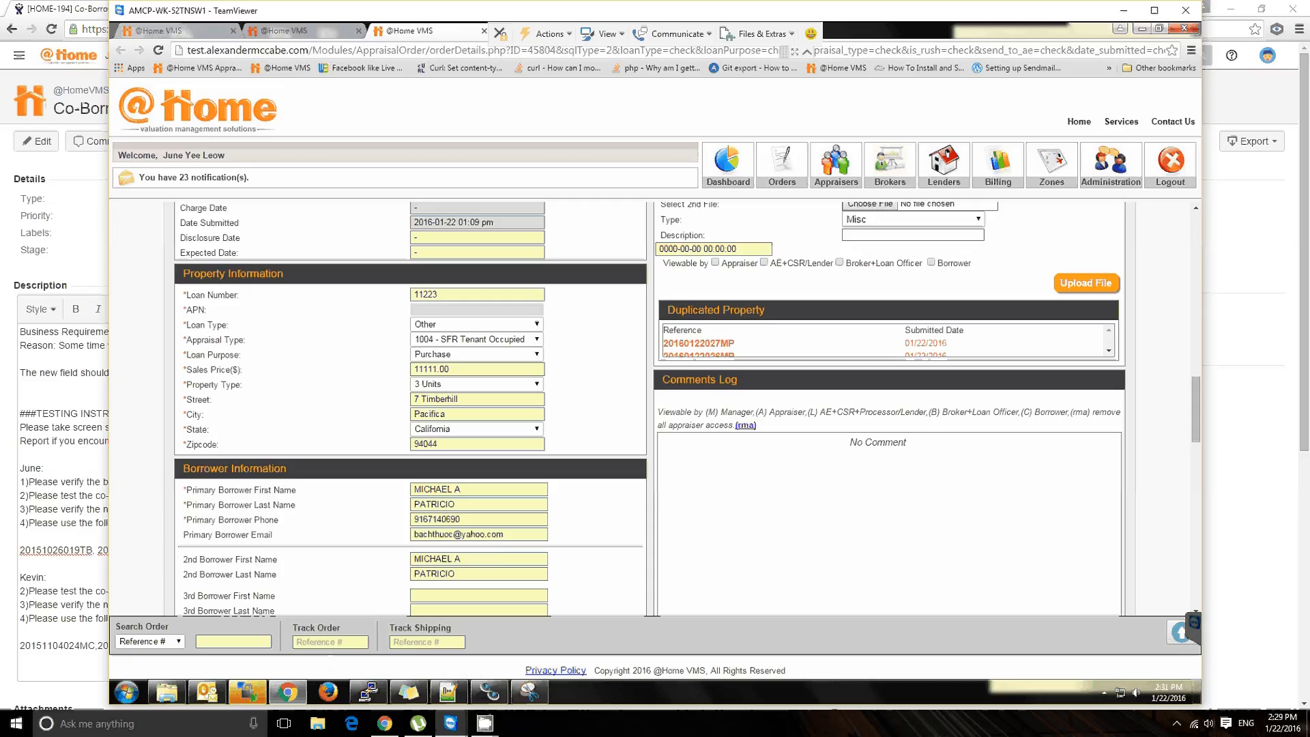
drag(414, 559, 512, 588)
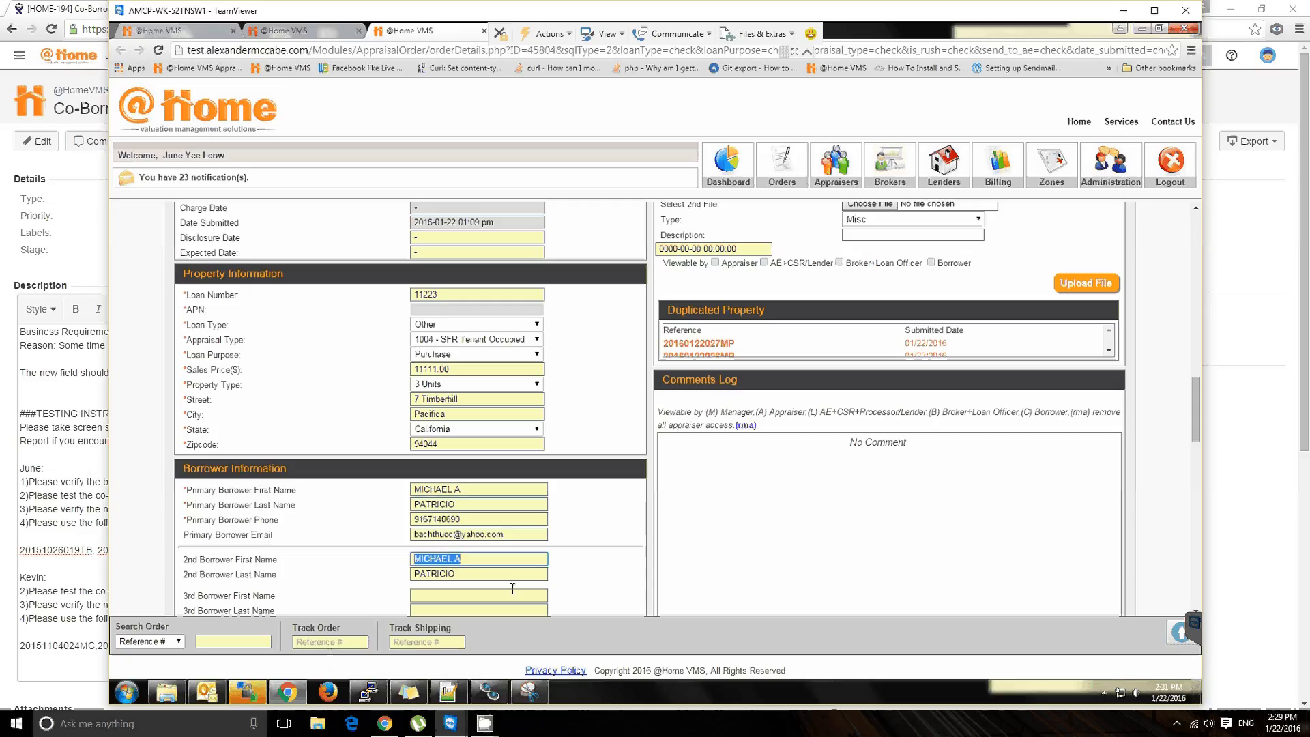
key(Tab)
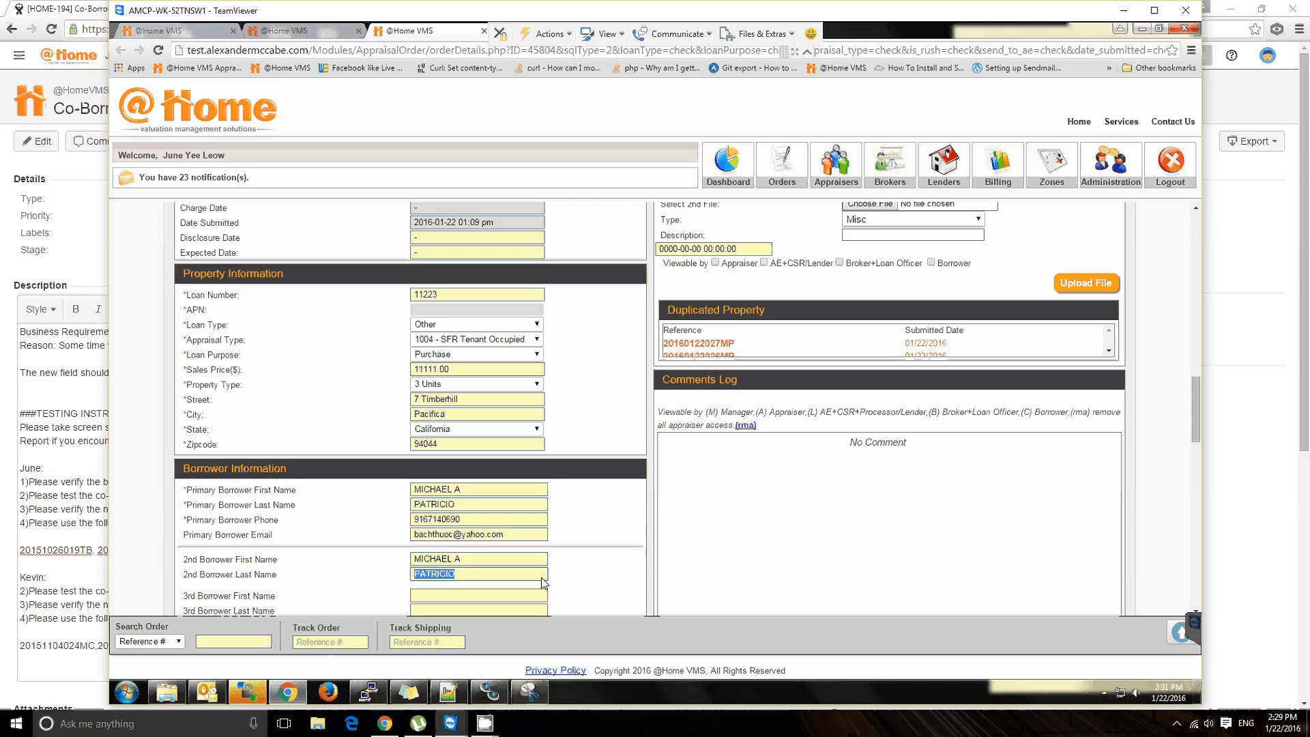
click(591, 541)
scroll(588, 543, up, 4)
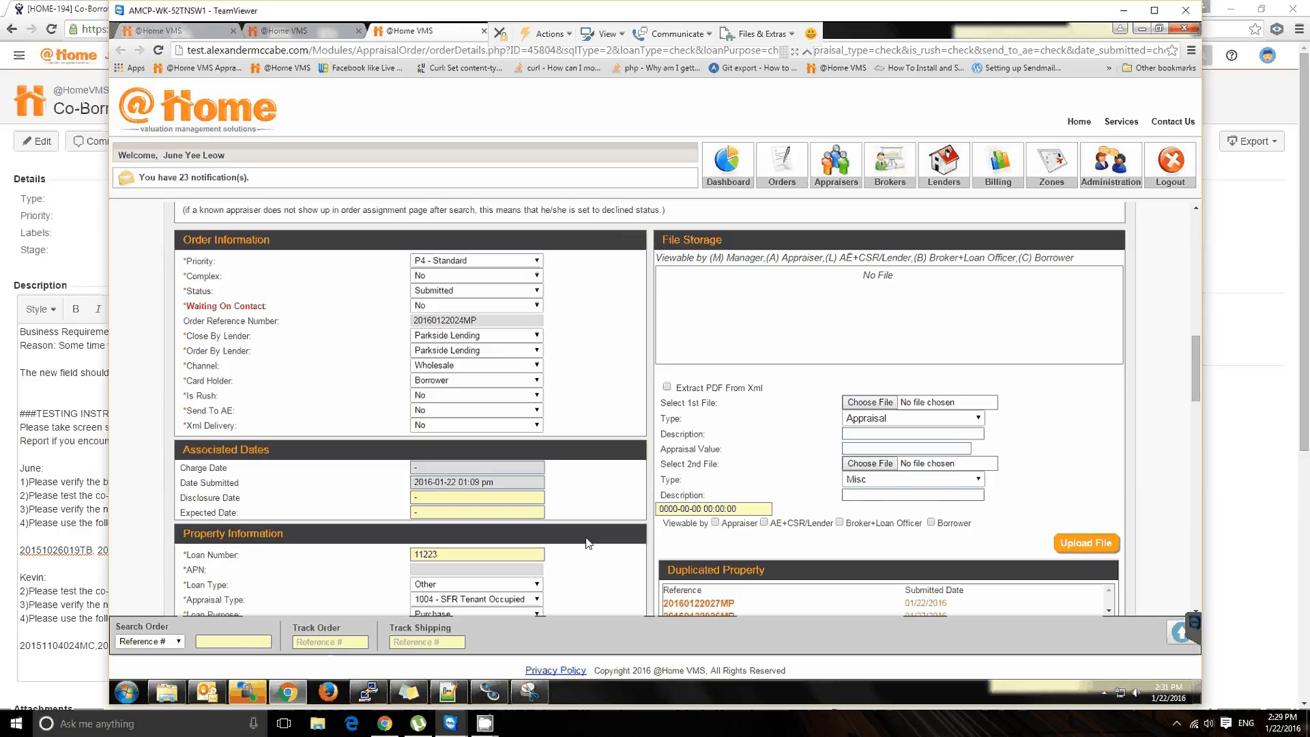
scroll(588, 543, down, 3)
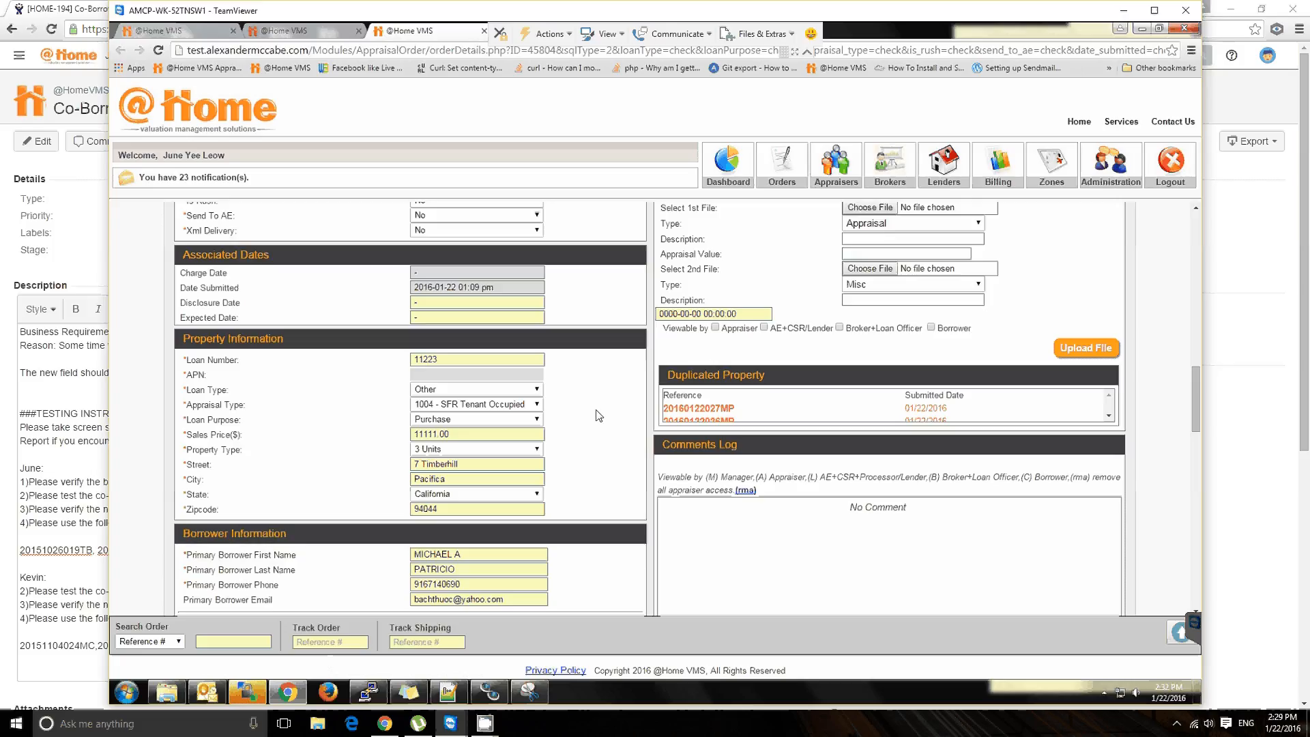
Step: Assign the Hillsborough appraiser to the order and dismiss the confirmation message
scroll(599, 413, up, 8)
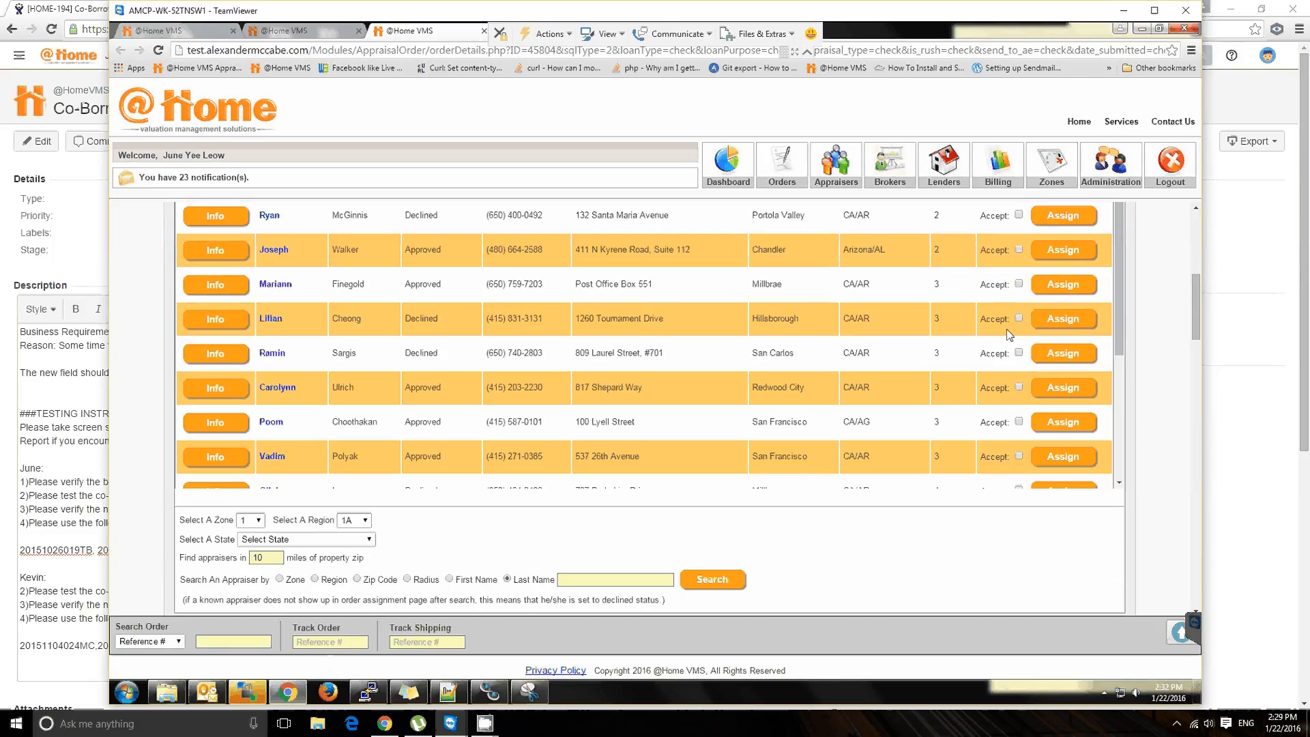
click(1050, 329)
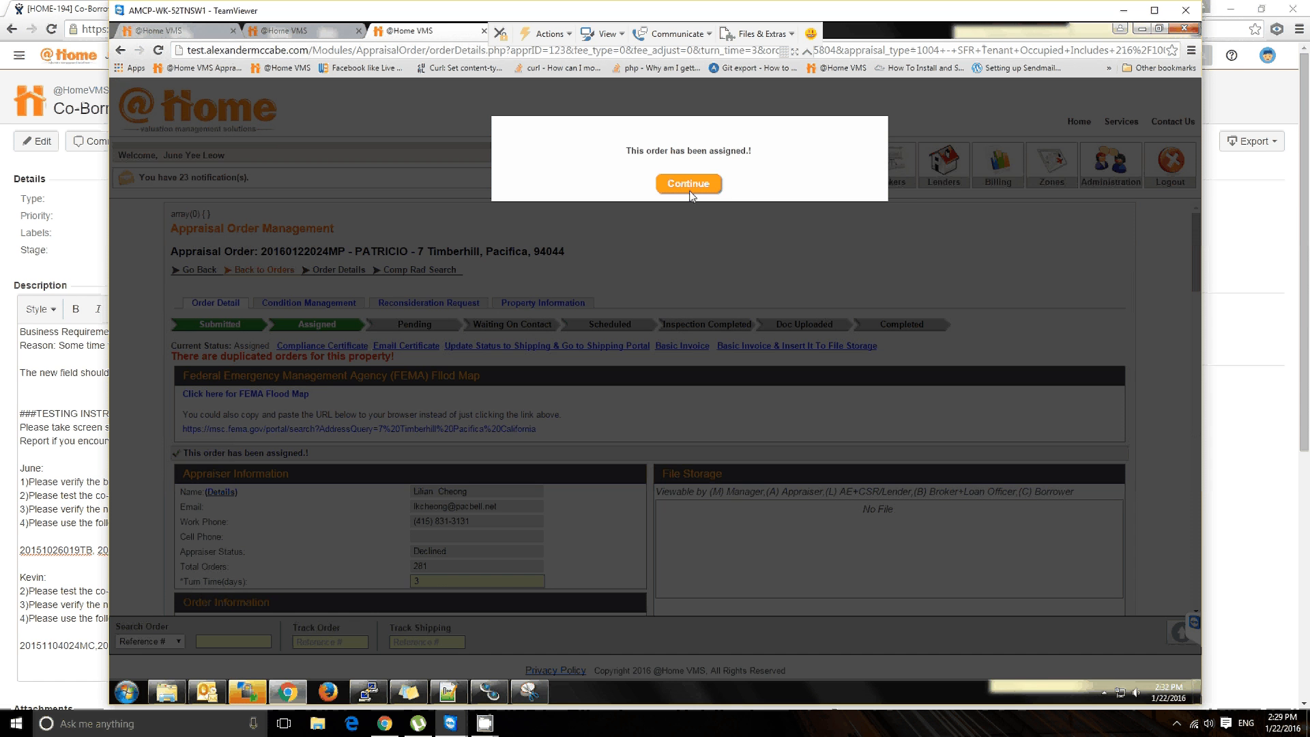
click(689, 190)
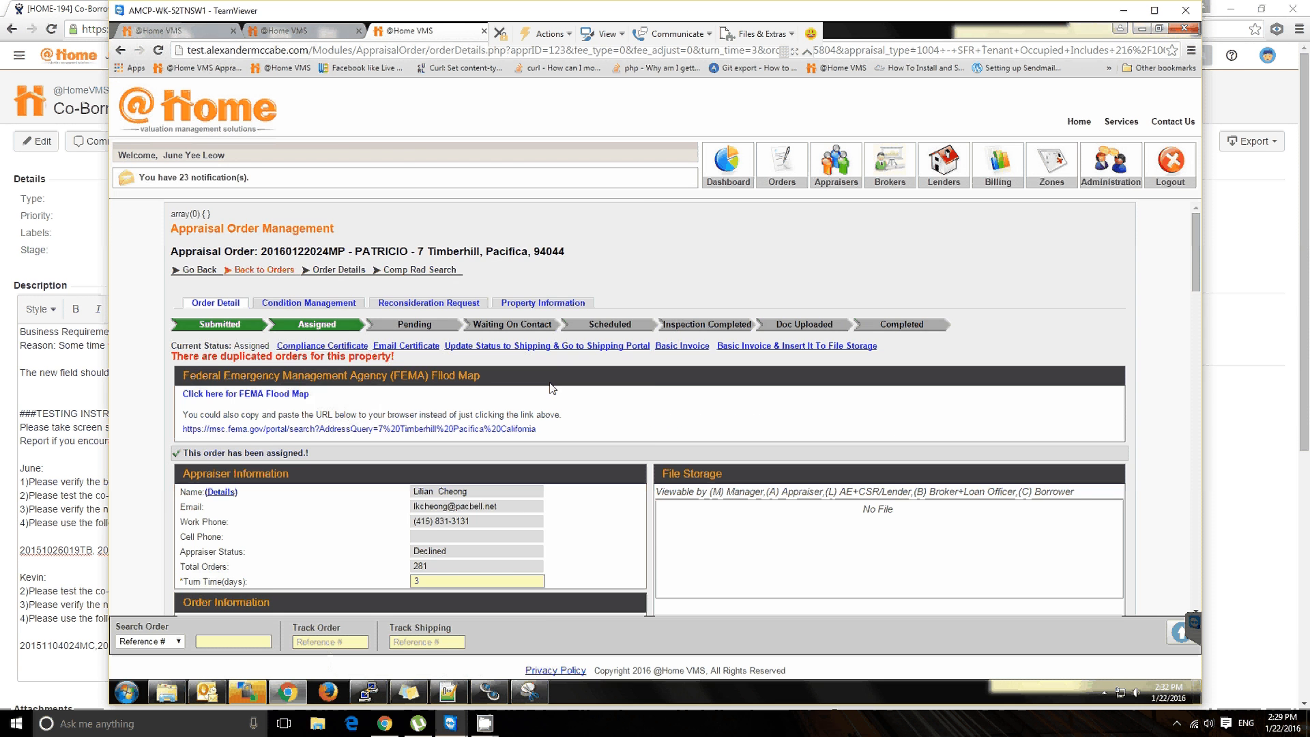
Step: Check the 2nd borrower first and last name in the assigned order's Borrower Information section
scroll(554, 390, down, 3)
scroll(553, 390, down, 4)
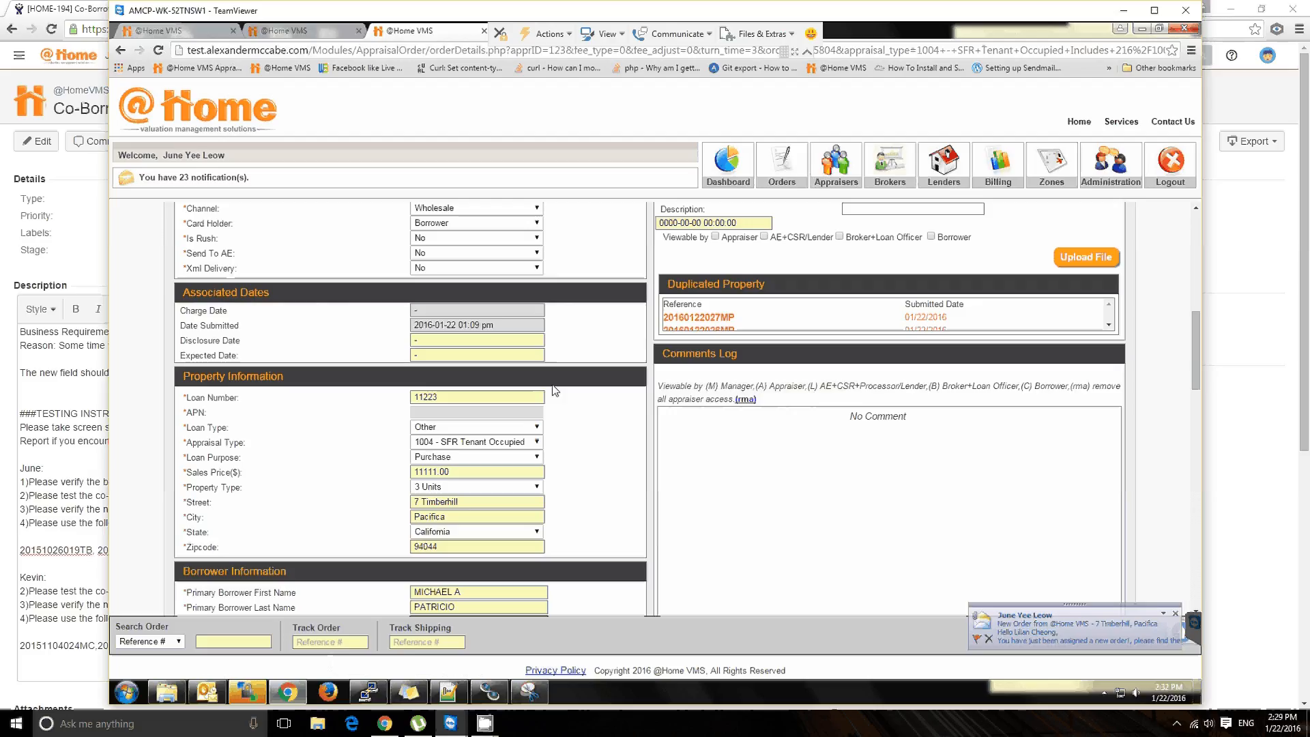
scroll(554, 390, down, 2)
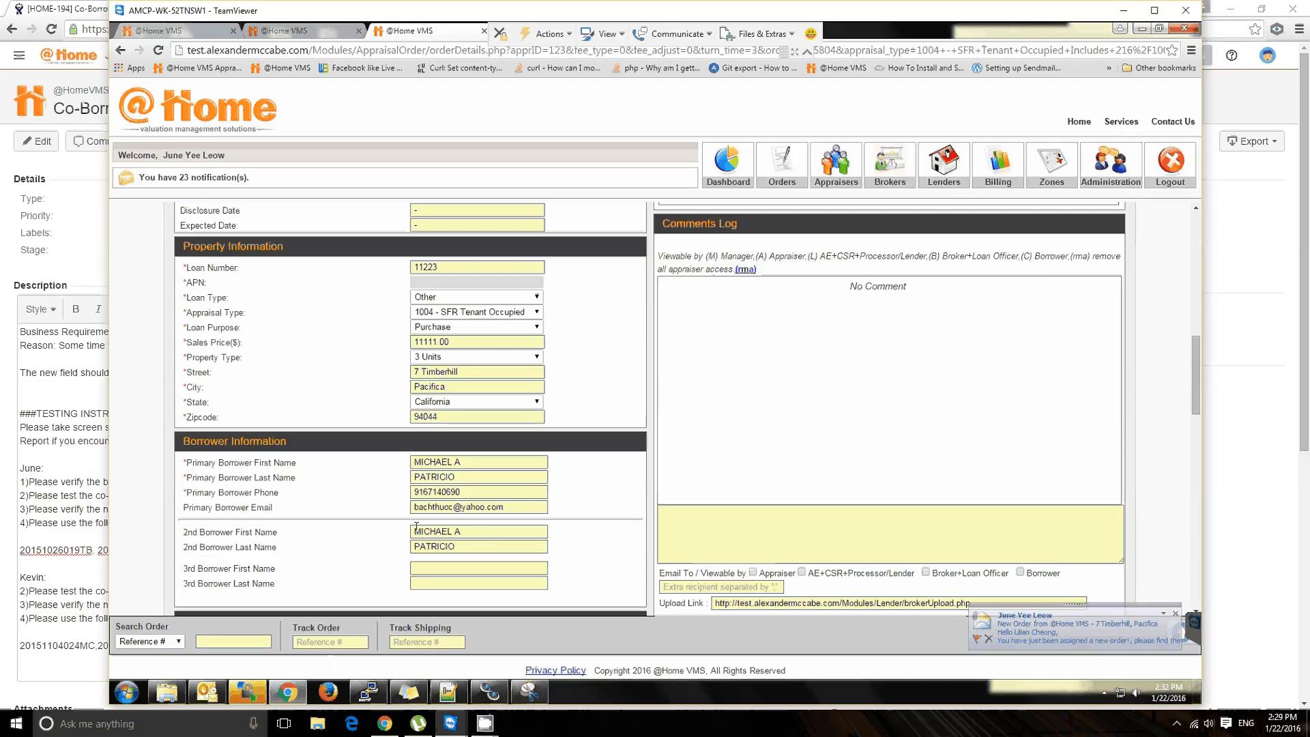
drag(416, 530, 469, 544)
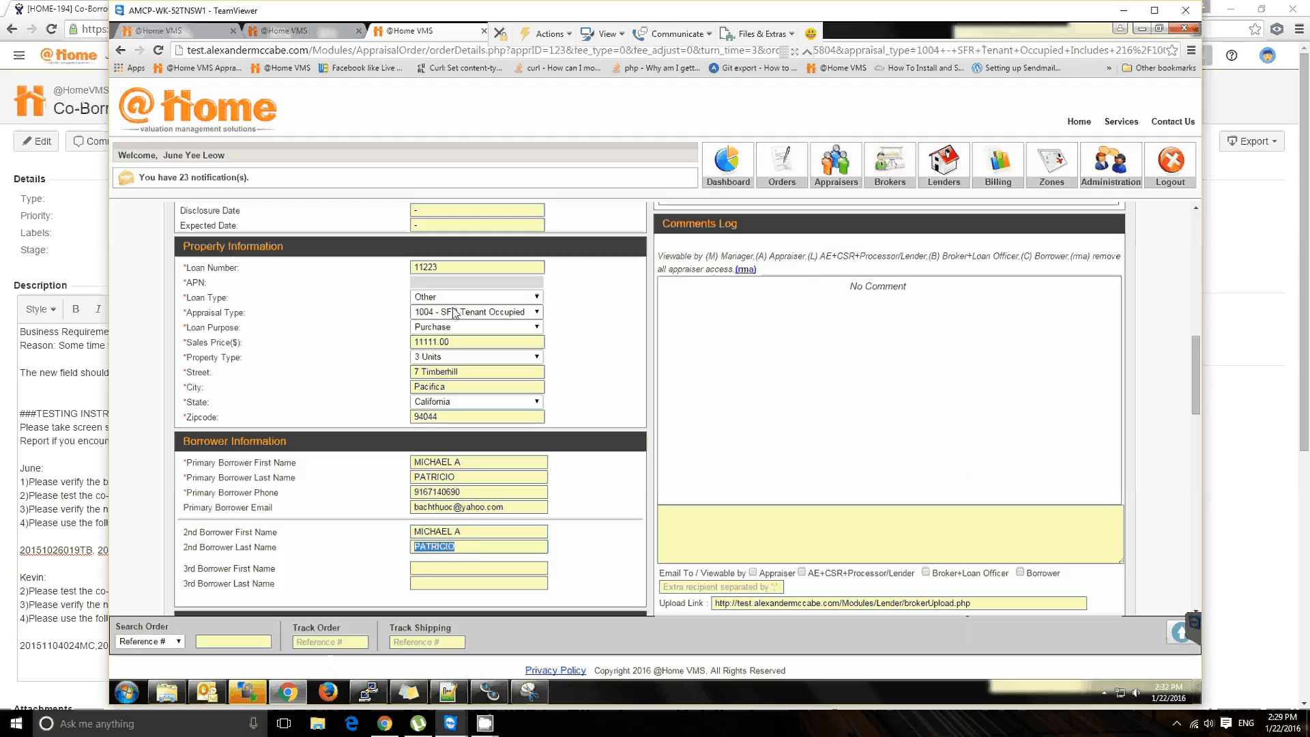
click(598, 385)
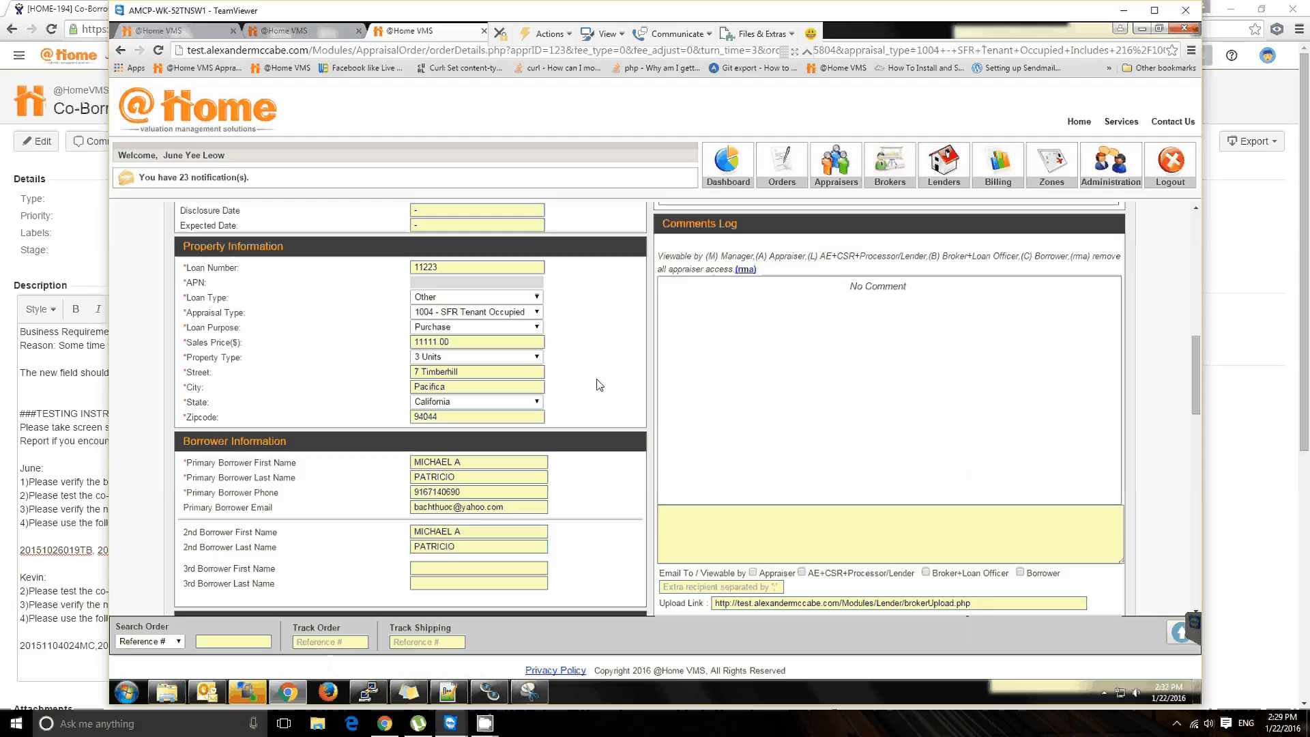
Step: Post the comment "TEST COMMENT." to the order's Comments Log
click(853, 557)
text(TEST COMMENT>)
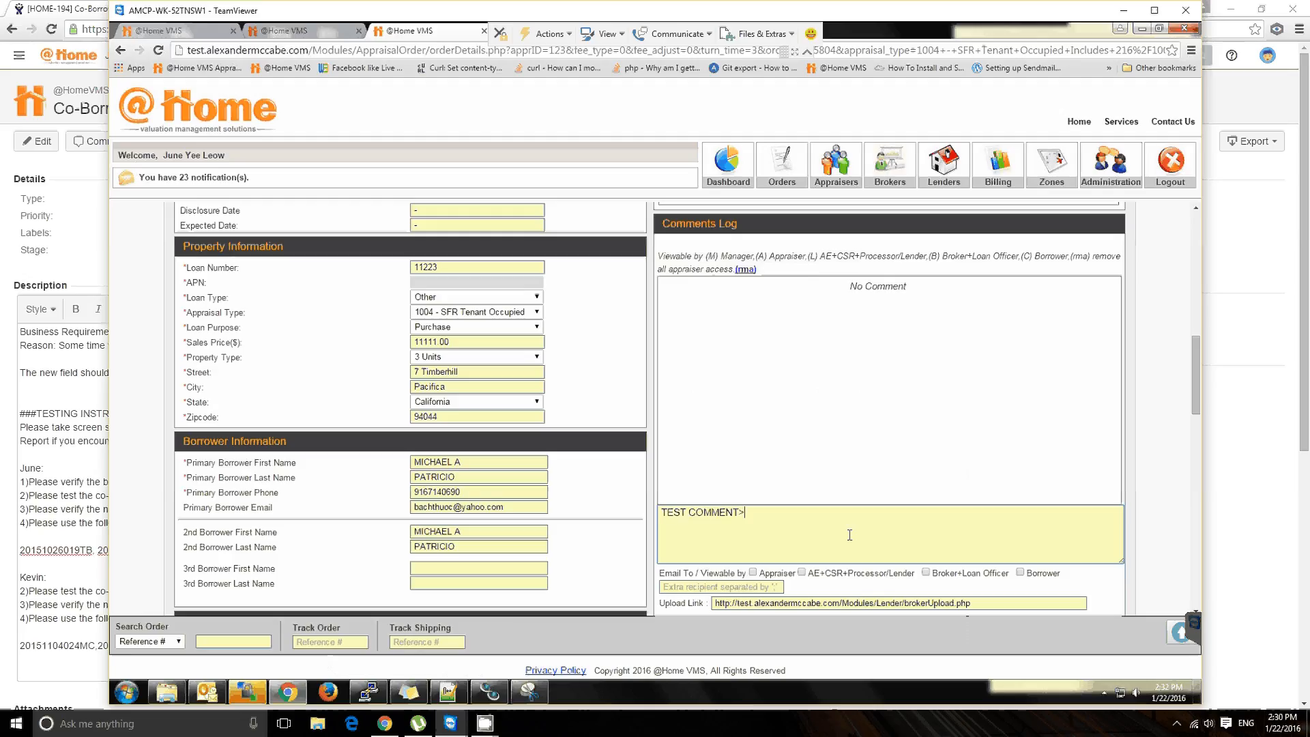
key(BackSpace)
text(.)
scroll(865, 520, down, 2)
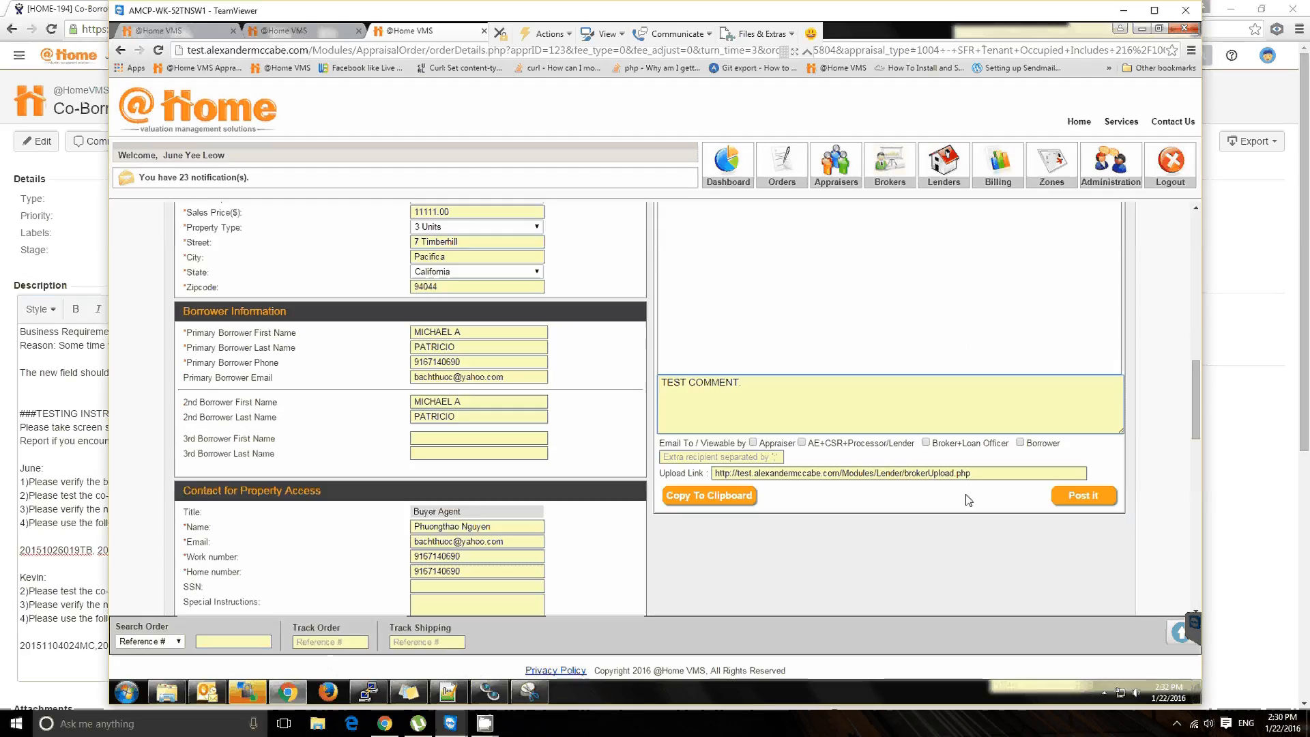
click(1084, 495)
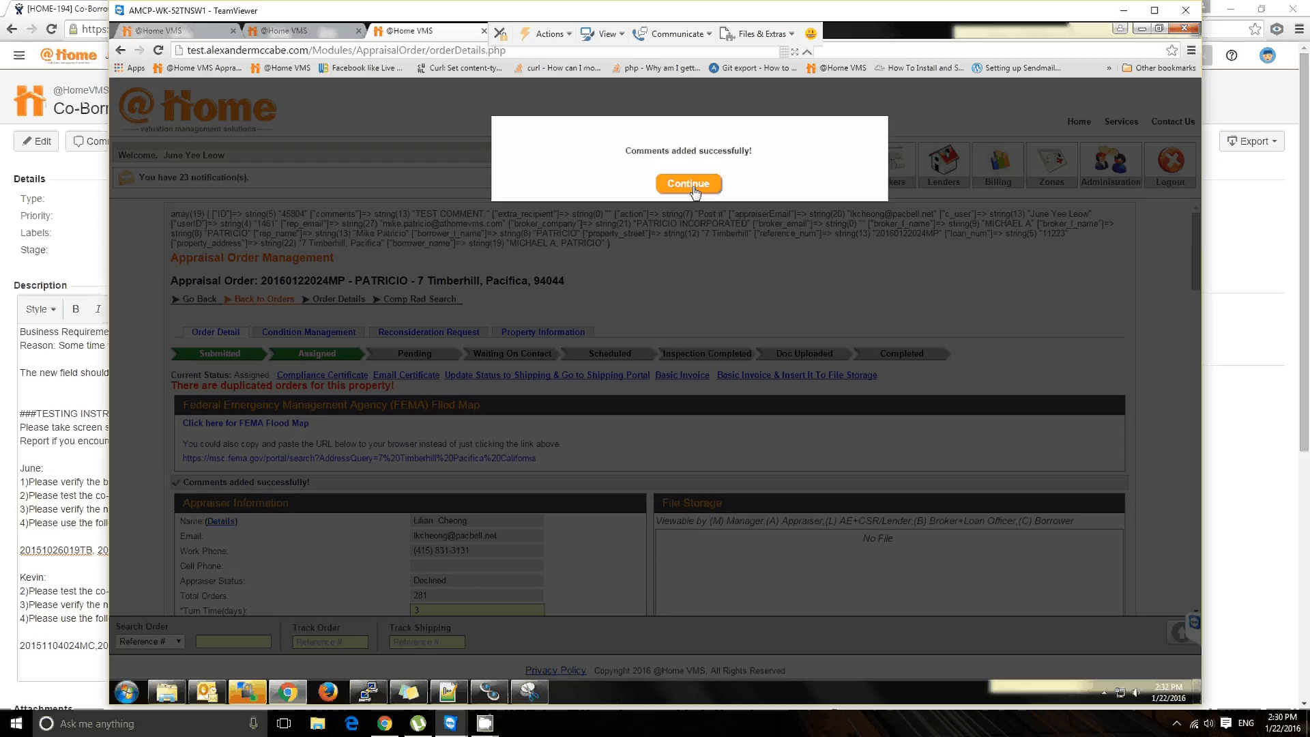
Step: Dismiss the confirmation message and check the newly posted comment in the order's Comments Log
click(689, 184)
scroll(1057, 362, down, 5)
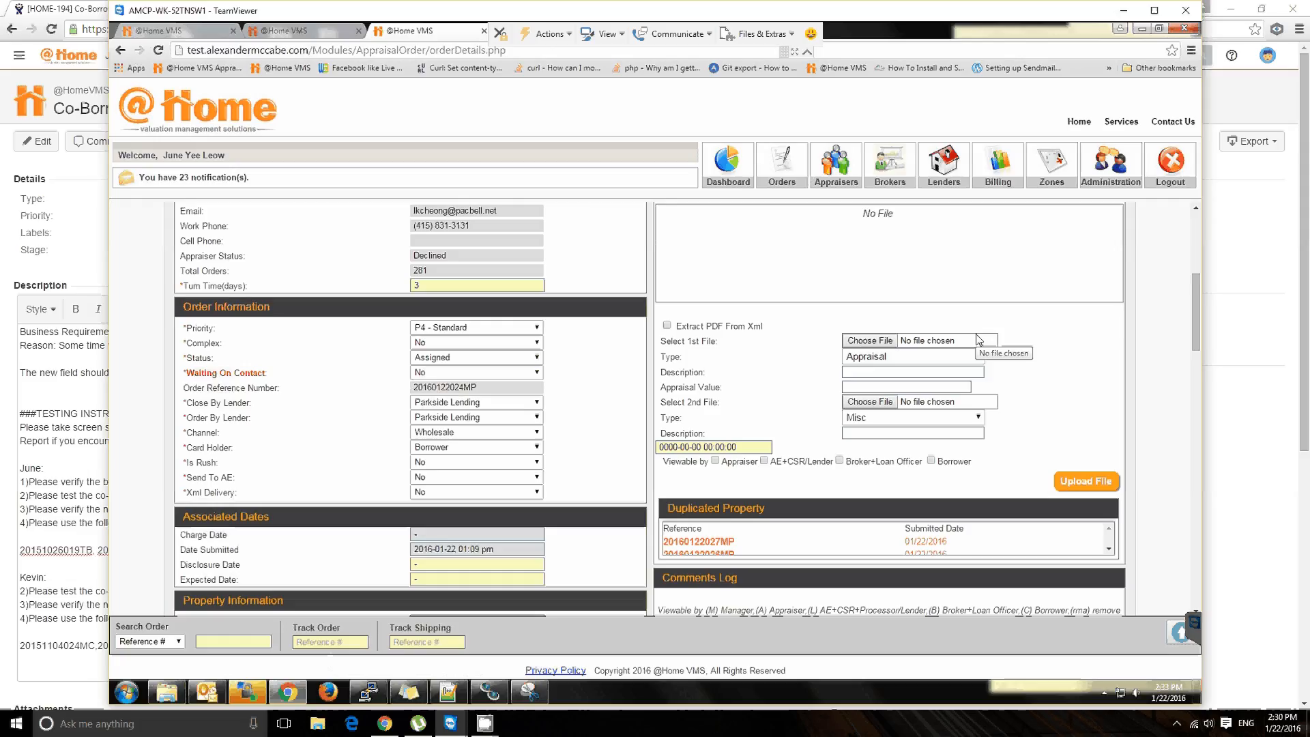
scroll(816, 478, down, 3)
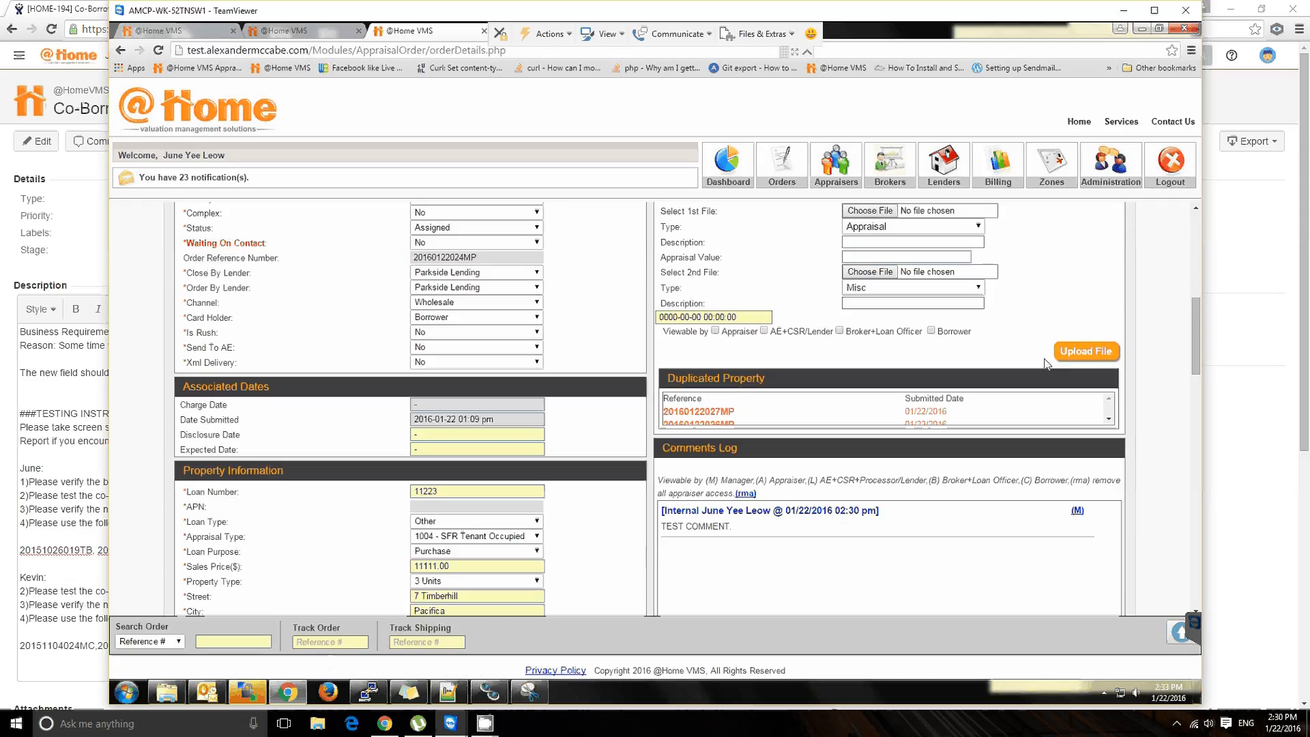
drag(732, 462, 666, 463)
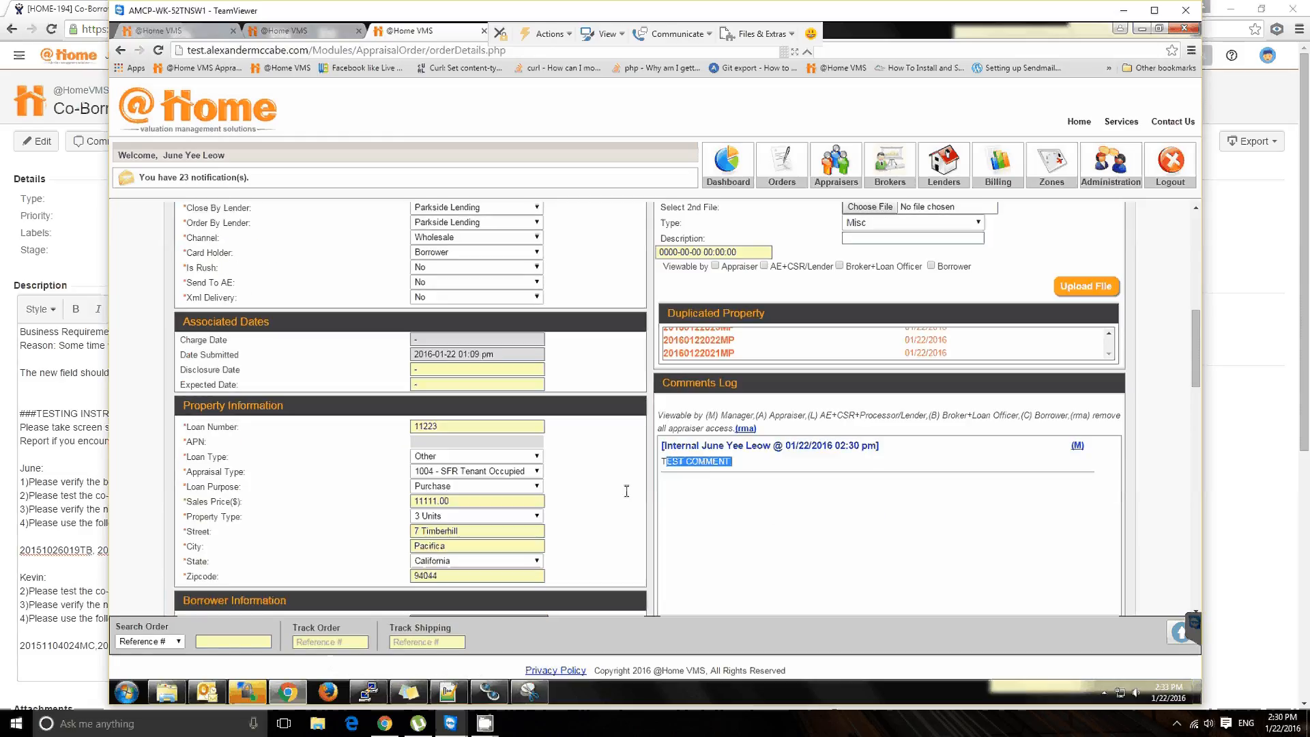
Step: Recheck the 2nd borrower name fields, then the property, order and appraiser information after posting the comment
scroll(626, 491, down, 3)
scroll(623, 497, down, 2)
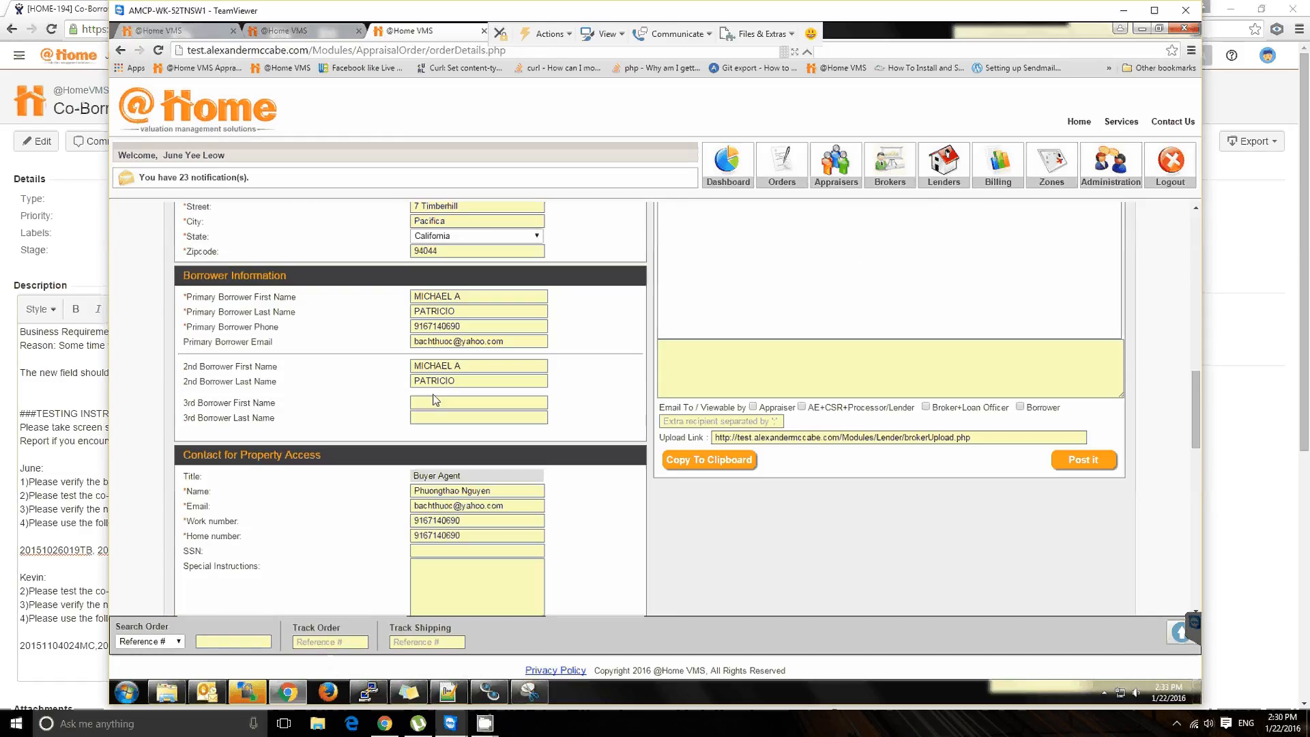
click(466, 381)
drag(467, 367, 407, 363)
scroll(612, 414, up, 1)
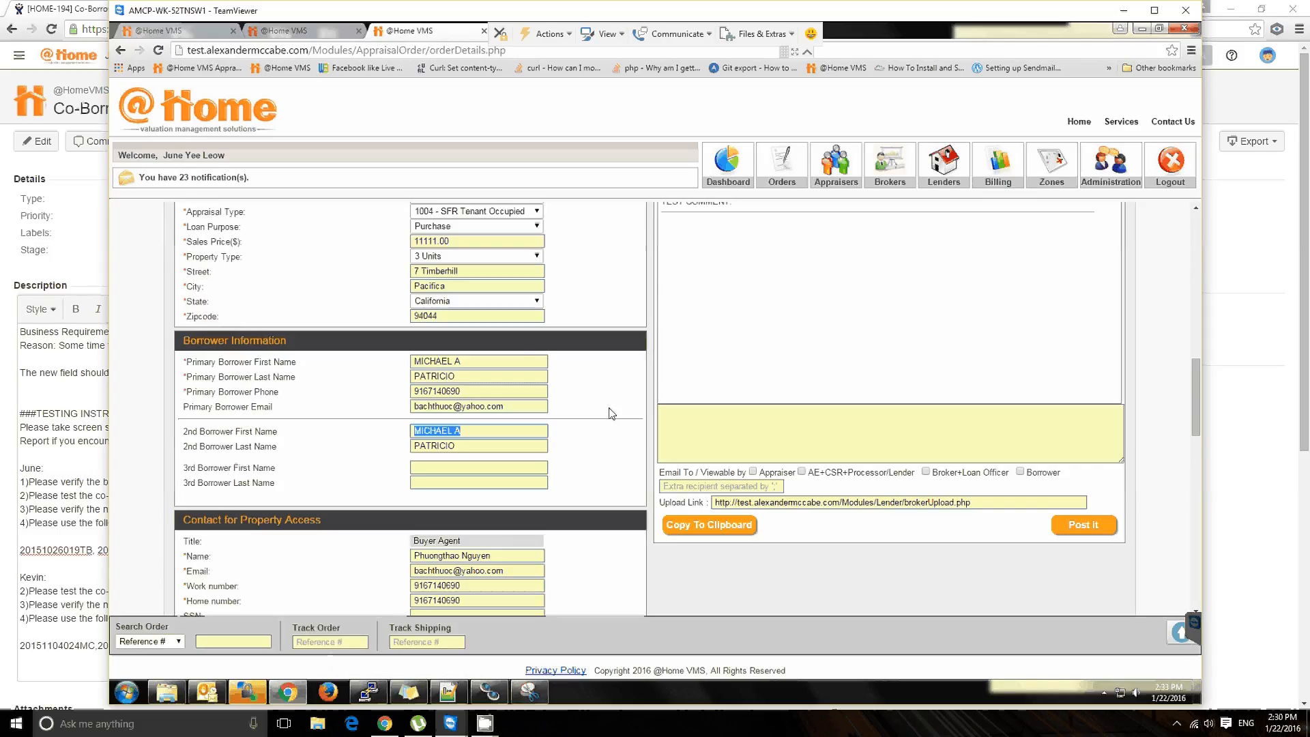
scroll(612, 413, up, 2)
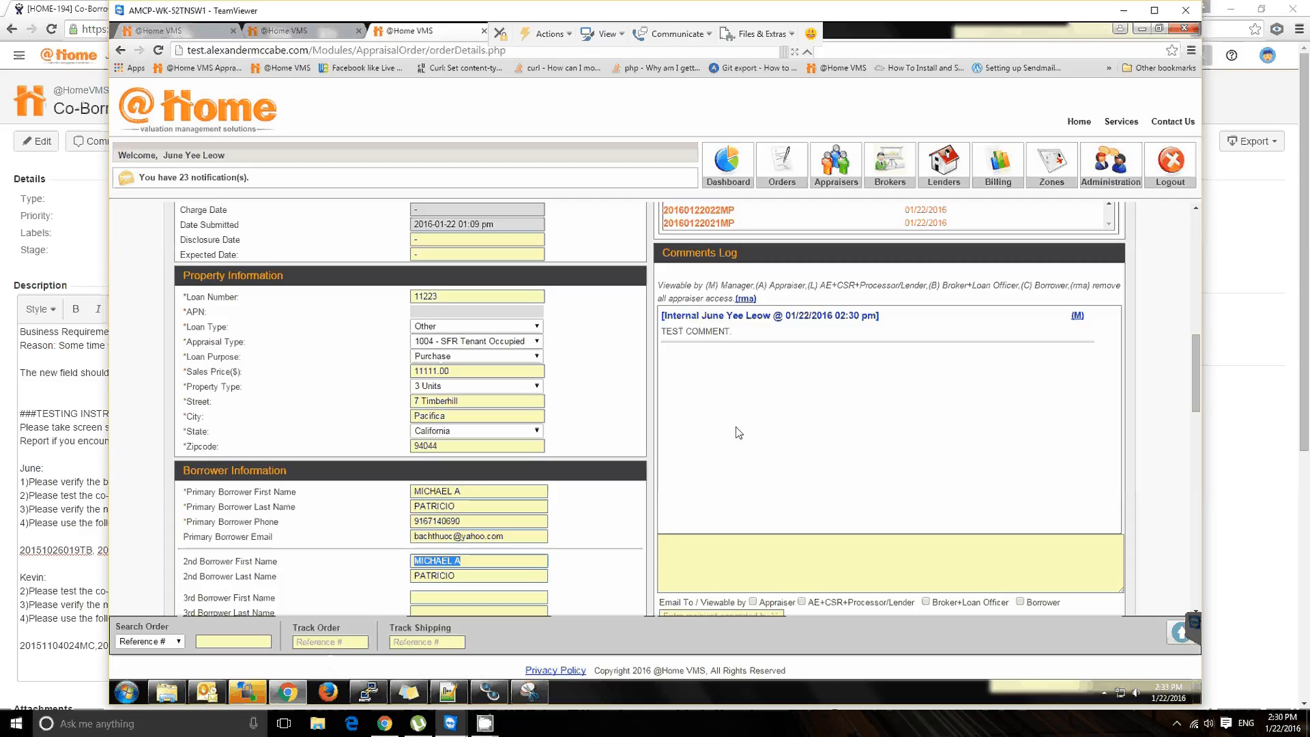
scroll(738, 432, up, 3)
scroll(748, 470, up, 4)
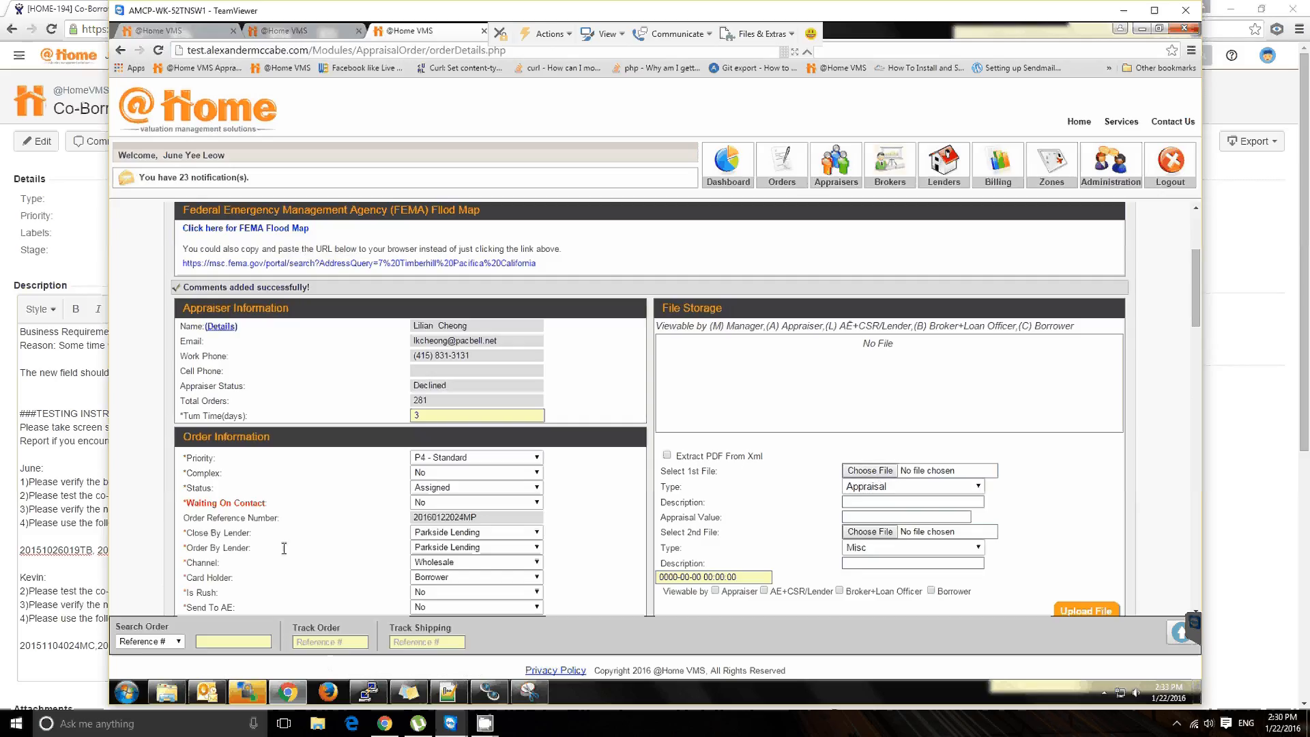
Step: Switch to the JIRA ticket and review the remaining test order numbers in its description
click(39, 484)
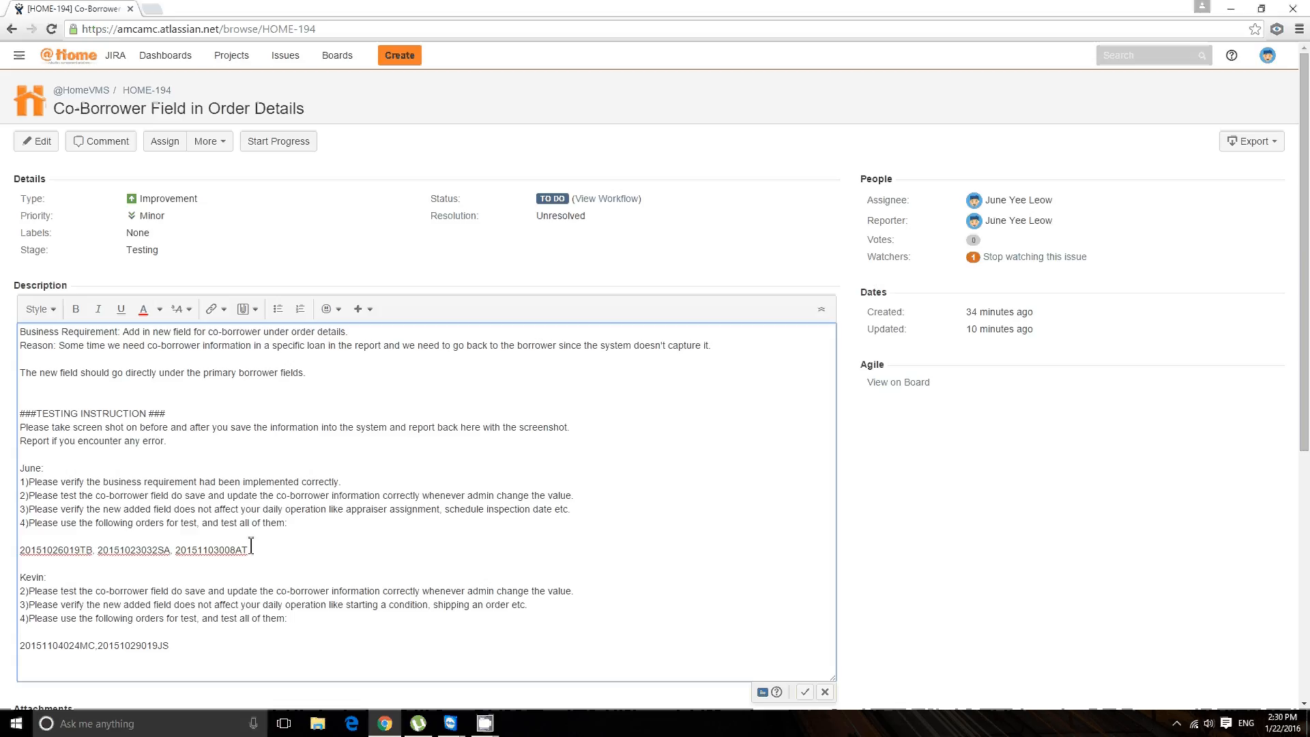
double_click(145, 548)
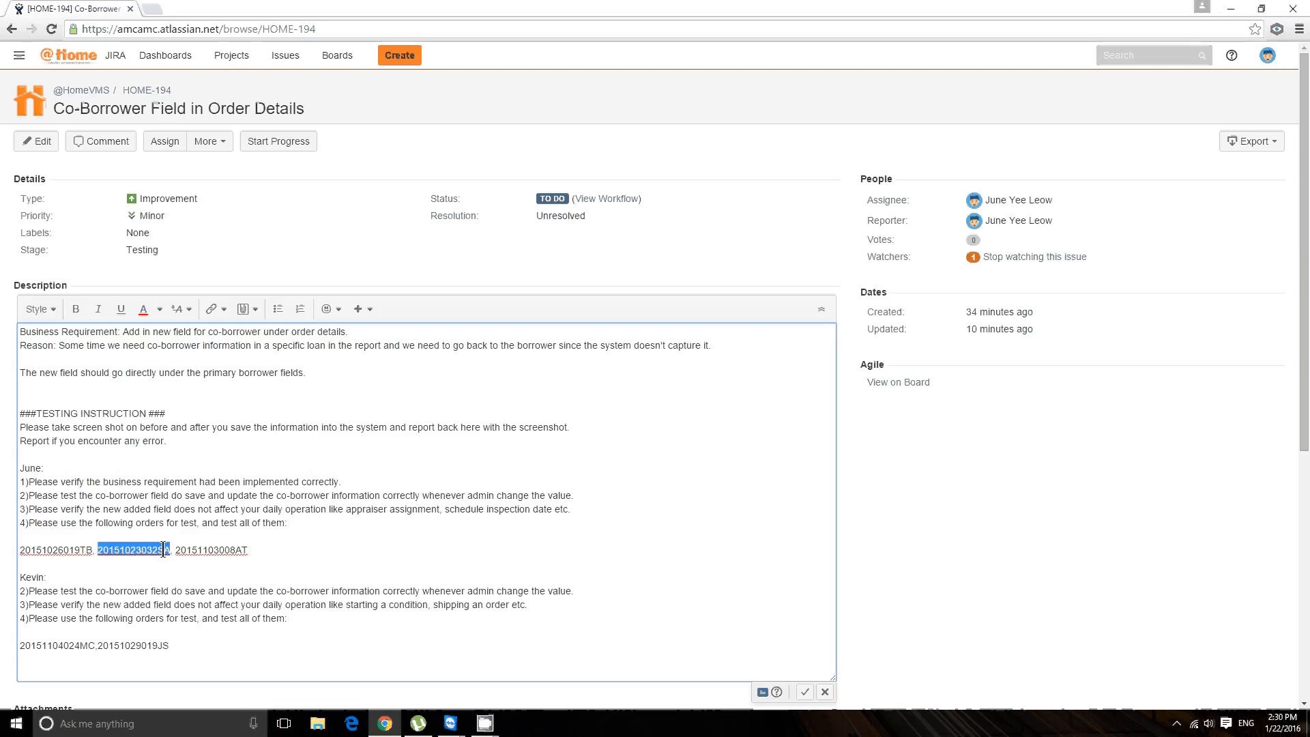
double_click(237, 551)
click(314, 548)
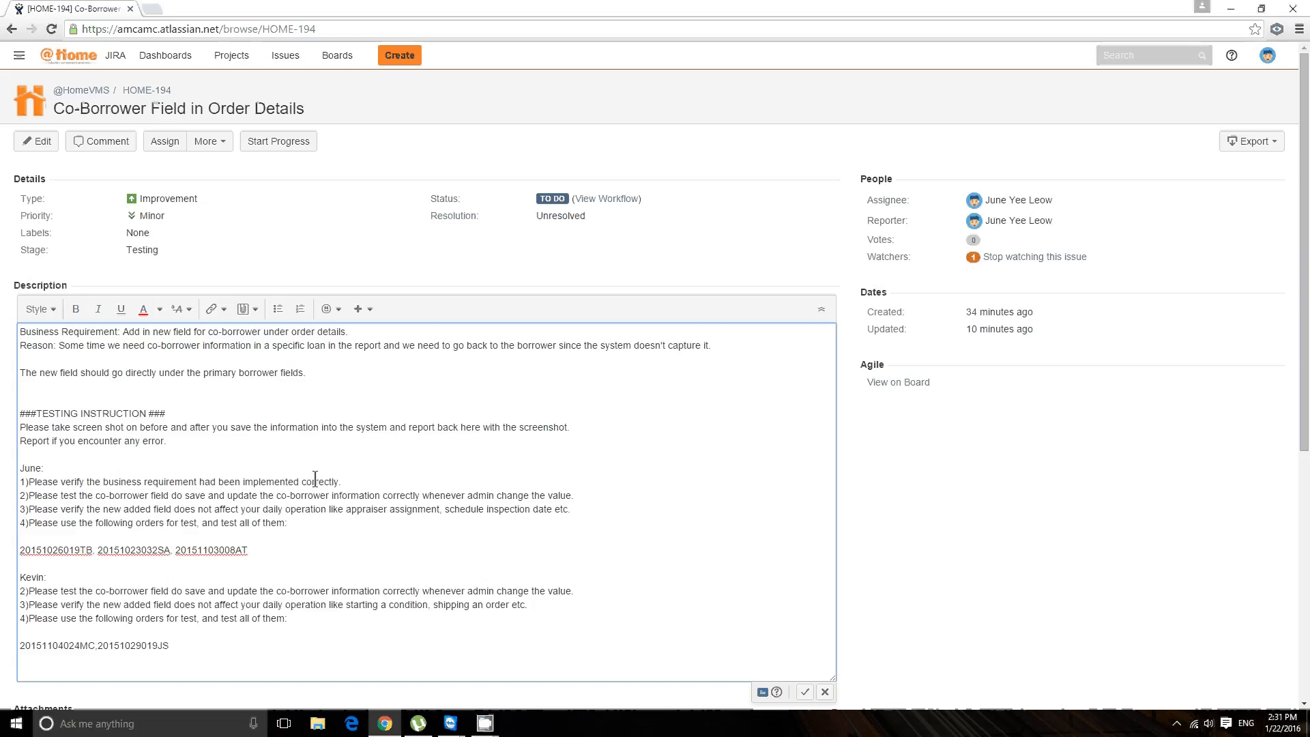
click(485, 728)
click(513, 661)
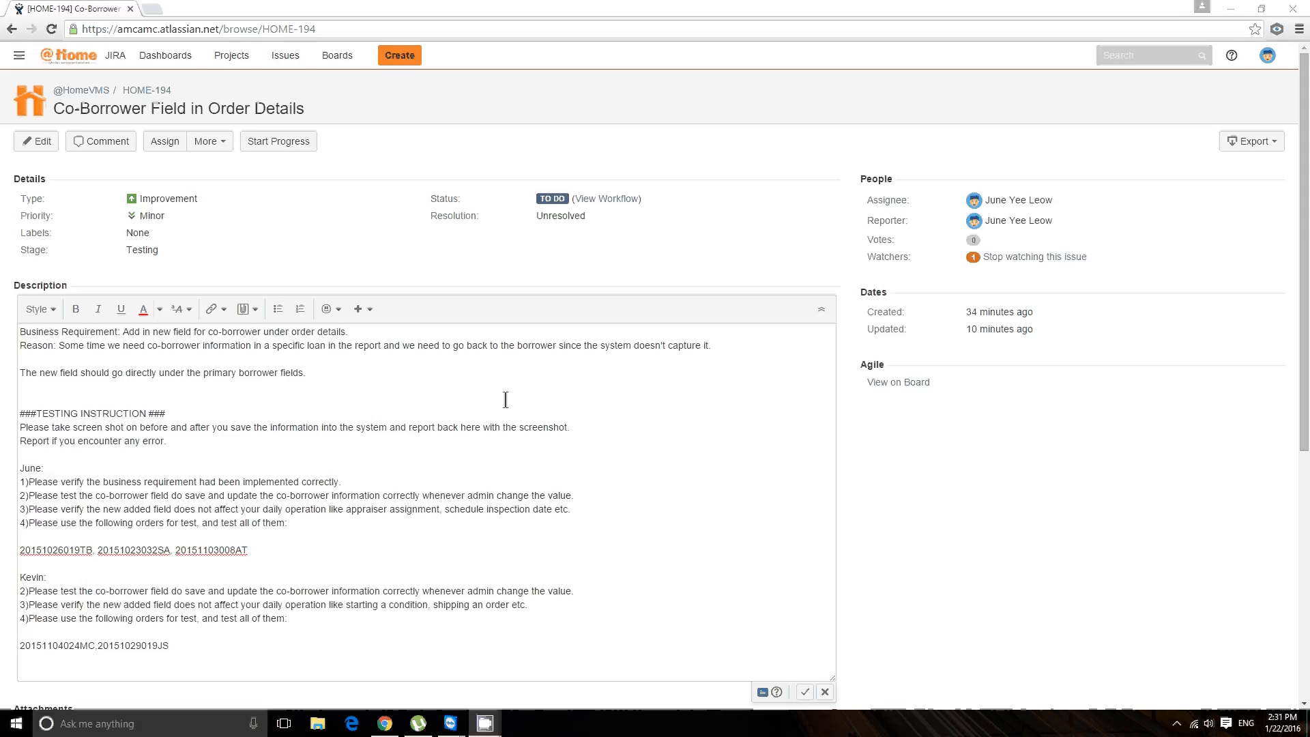
Step: Start a comment on the JIRA ticket with the line "Testing concluded, no error had been encountered."
scroll(617, 488, down, 6)
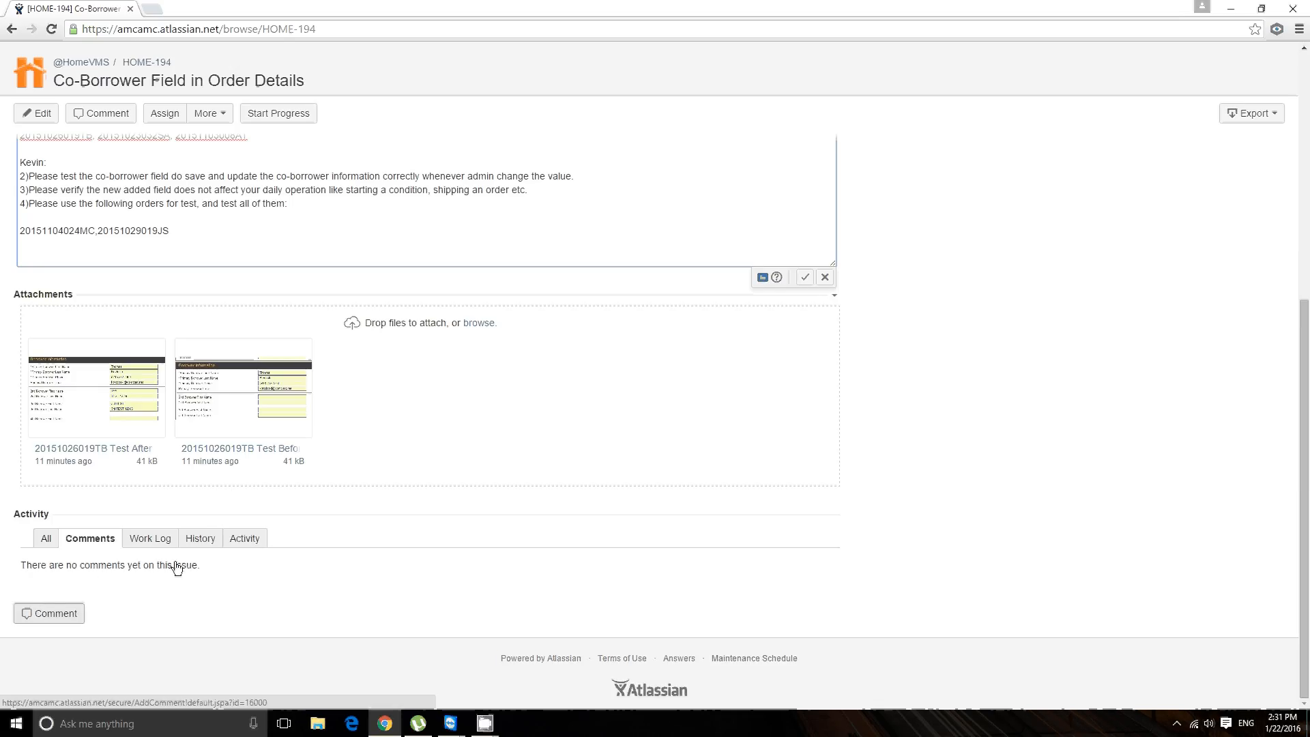
click(75, 604)
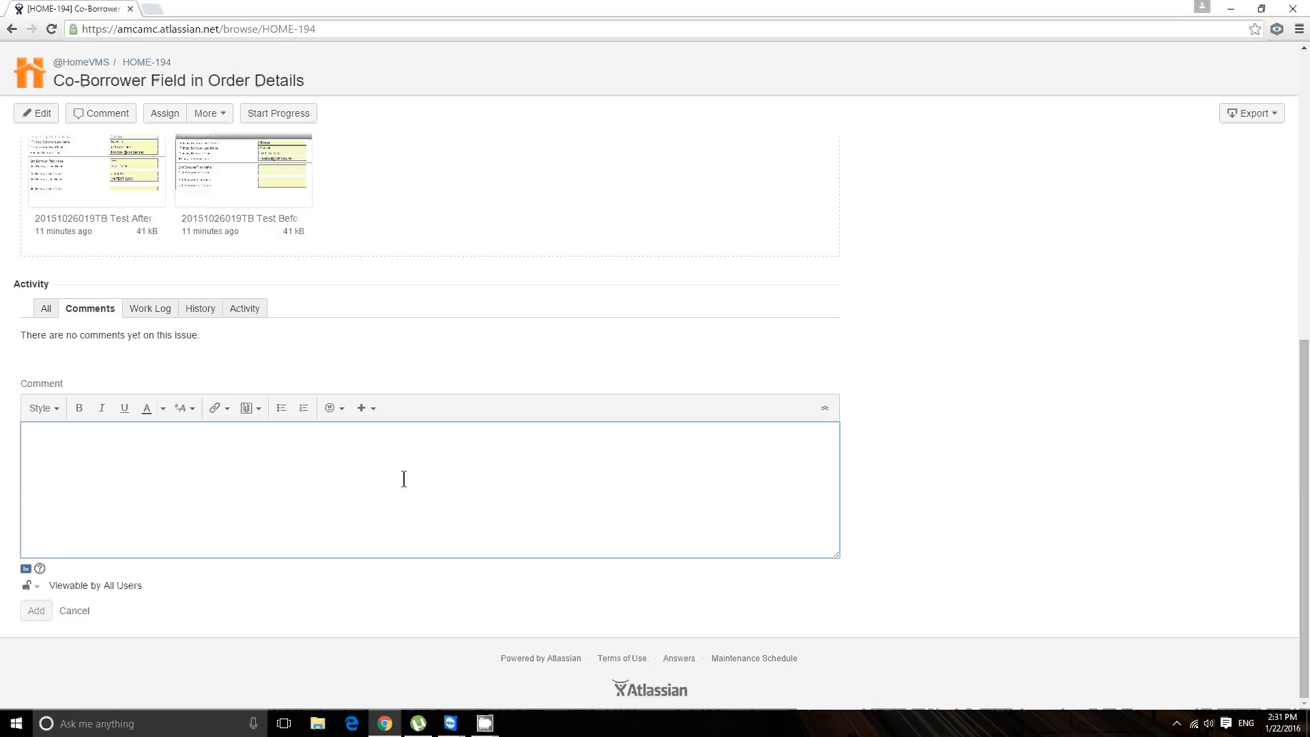
text(THese)
key(BackSpace)
key(BackSpace)
key(BackSpace)
key(BackSpace)
text(esting concluded, no error had been)
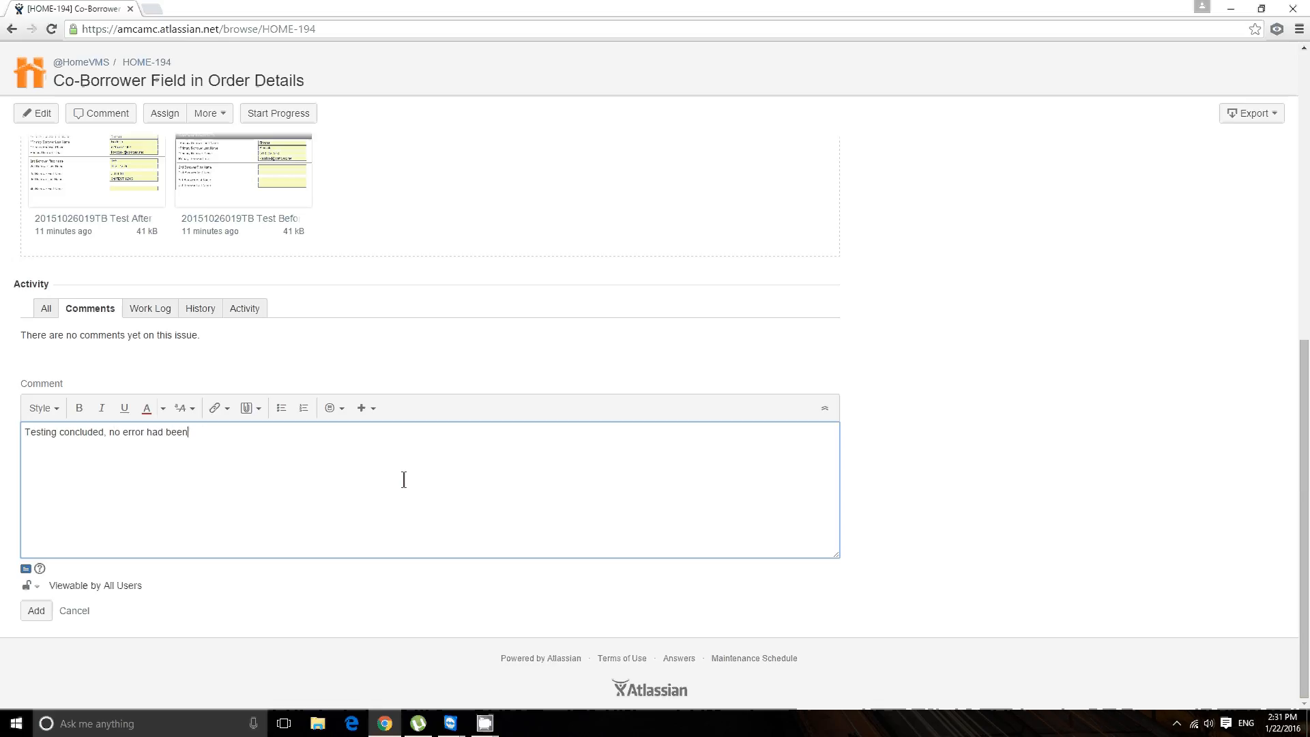
text( encountered.)
Step: Add a second comment line reading "All the changes had meet my expectation as well as the business requirement."
key(Return)
text(All the changes had m)
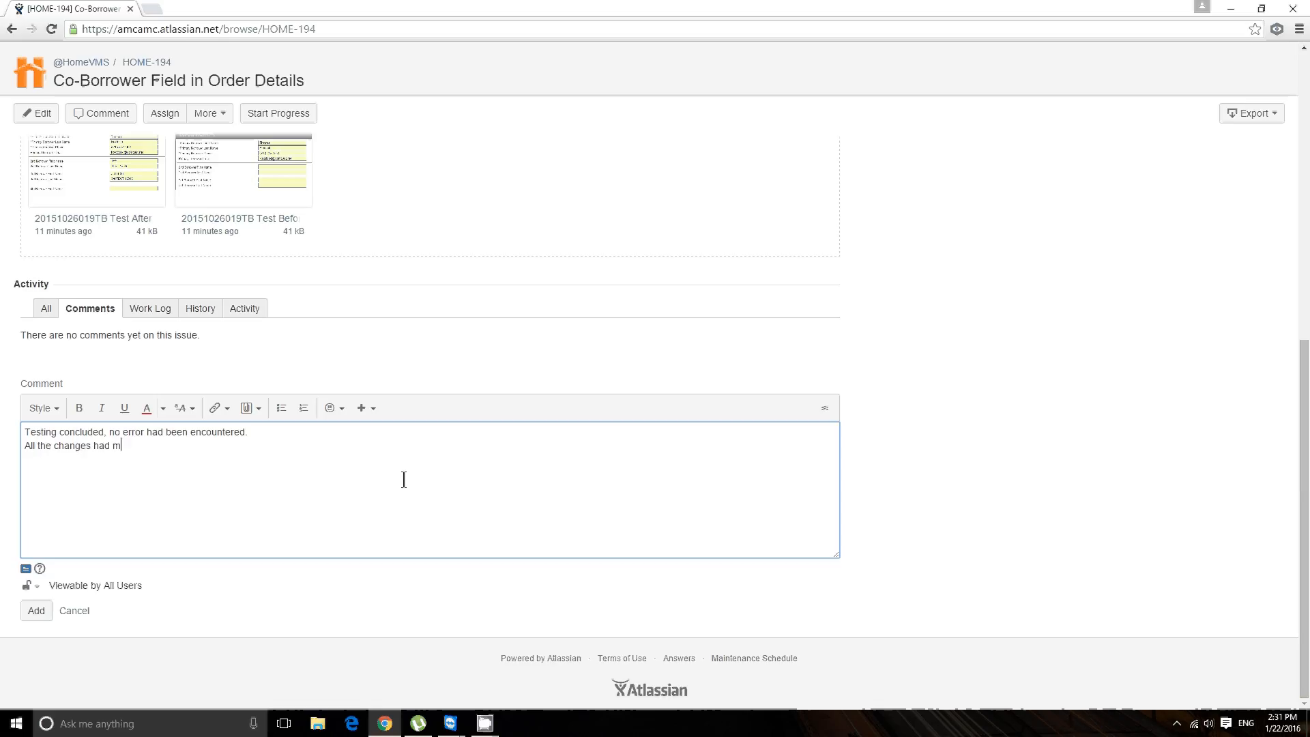
text(eet my epxeca)
key(BackSpace)
text(tation)
key(BackSpace)
key(BackSpace)
key(BackSpace)
key(BackSpace)
key(BackSpace)
key(BackSpace)
key(BackSpace)
key(BackSpace)
text(xpectation as well as the by)
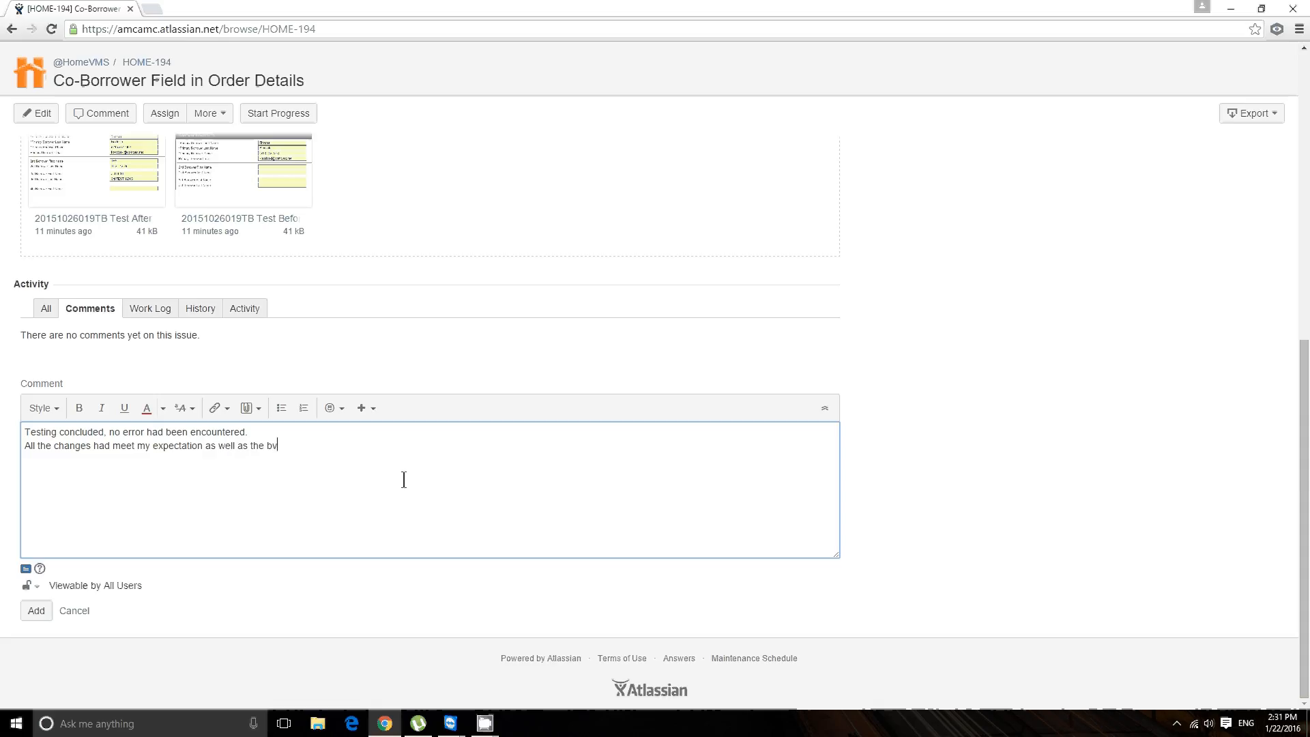
key(BackSpace)
text(usiness requirement.)
Step: Add the heading "Testing activities:" to the comment after a blank line
key(Return)
key(Return)
text(Ts)
text(sting activities)
text(:)
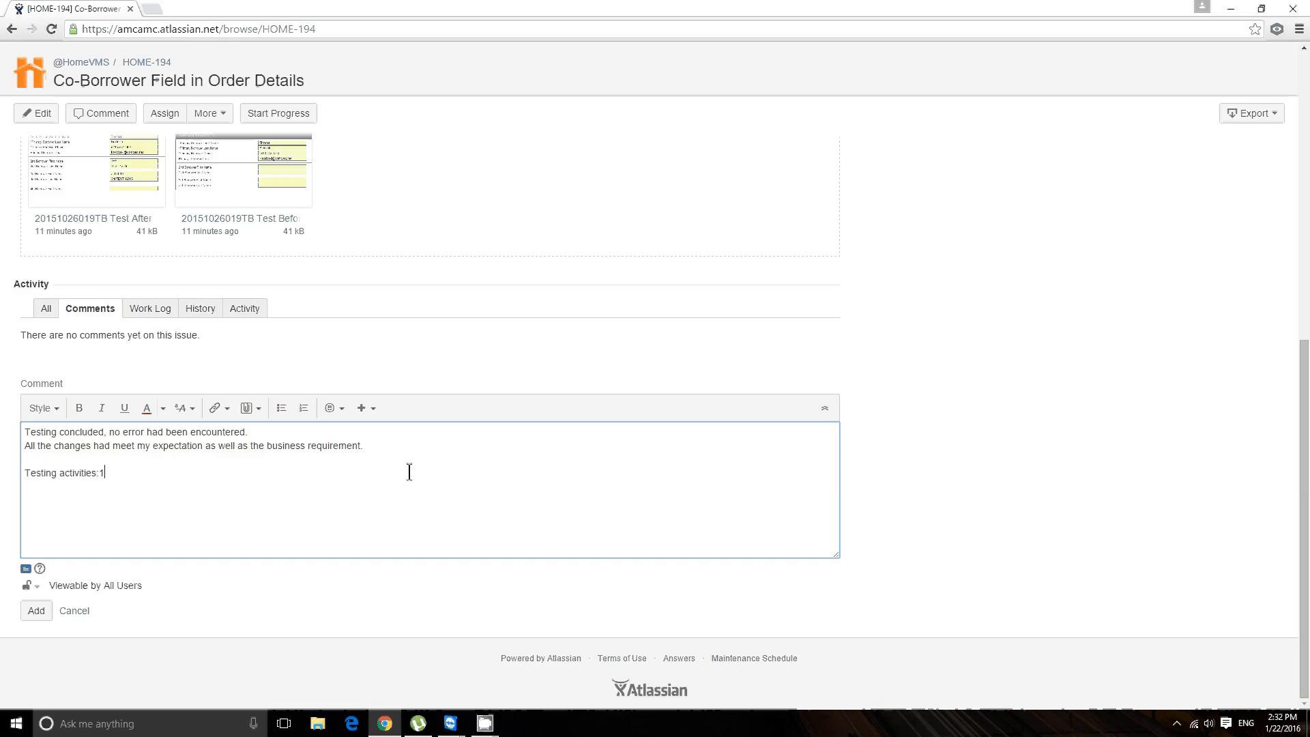
Step: Add the comment item "1) Assigned appraiser to order and checked against all order information, no information had corrupted."
key(Return)
text(1) Assigned appraiser to order and ch)
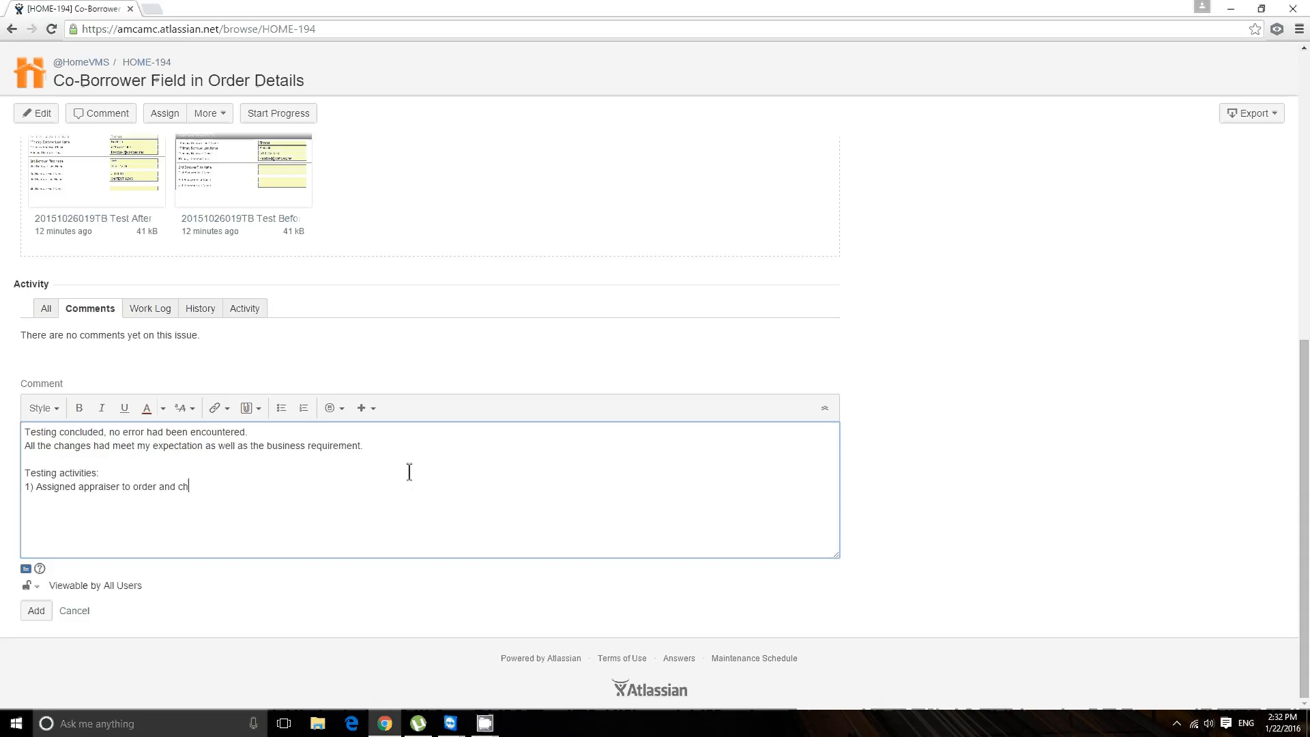
text(ecked against all order informa)
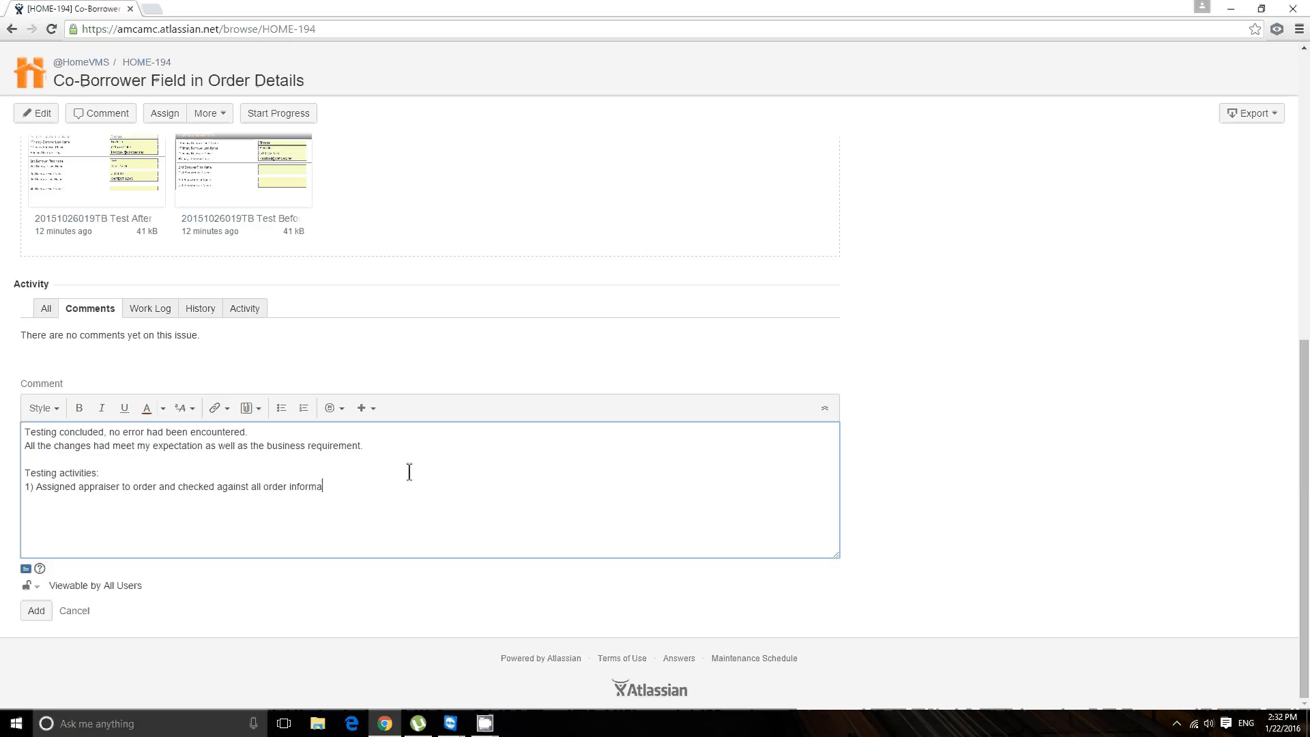
text(tion, no data had been co)
key(BackSpace)
key(BackSpace)
key(BackSpace)
key(BackSpace)
key(BackSpace)
key(BackSpace)
key(BackSpace)
key(BackSpace)
key(BackSpace)
key(BackSpace)
key(BackSpace)
key(BackSpace)
key(BackSpace)
key(BackSpace)
key(BackSpace)
key(BackSpace)
text(information)
text( had corrupted)
text(. )
text(2))
text( Post co)
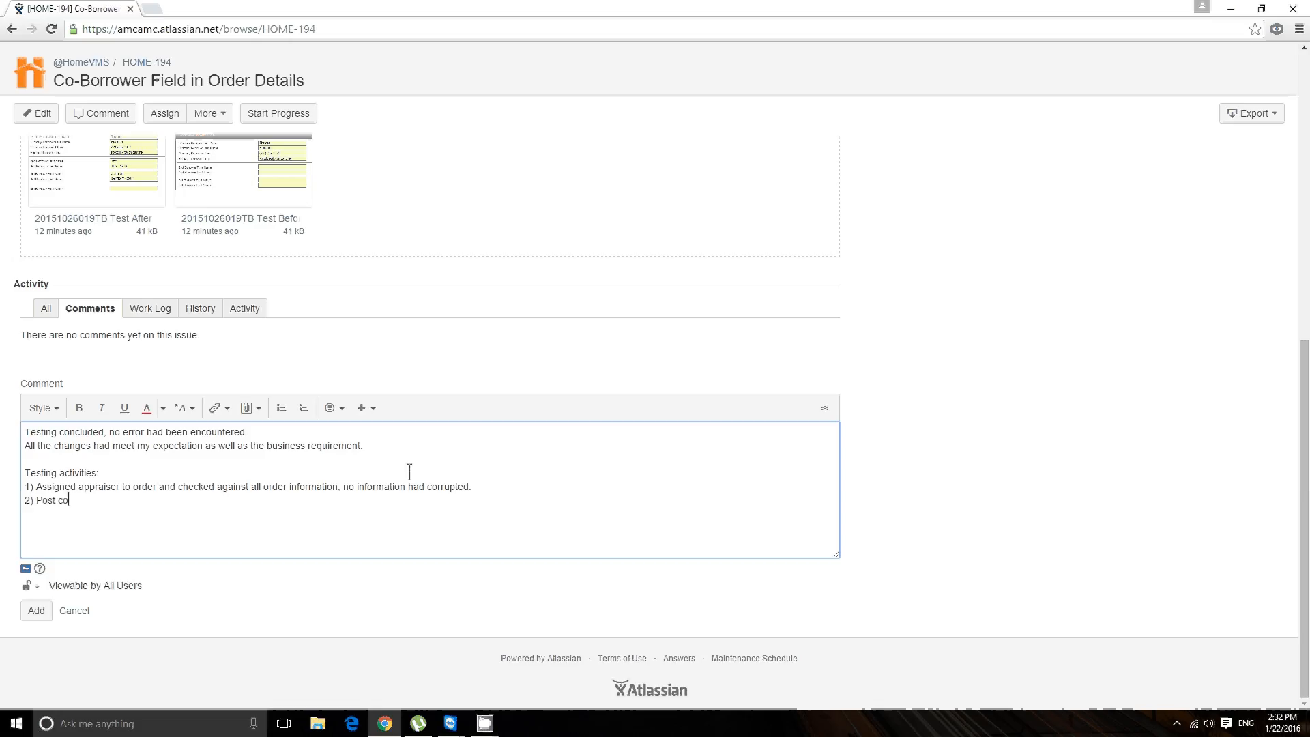
text(mment........)
Step: Add the item "2) Post comment........" and, after a blank line, the closing sentence "This ticket is good to go, please proceed."
key(BackSpace)
key(Return)
text(This ticket is good to go, )
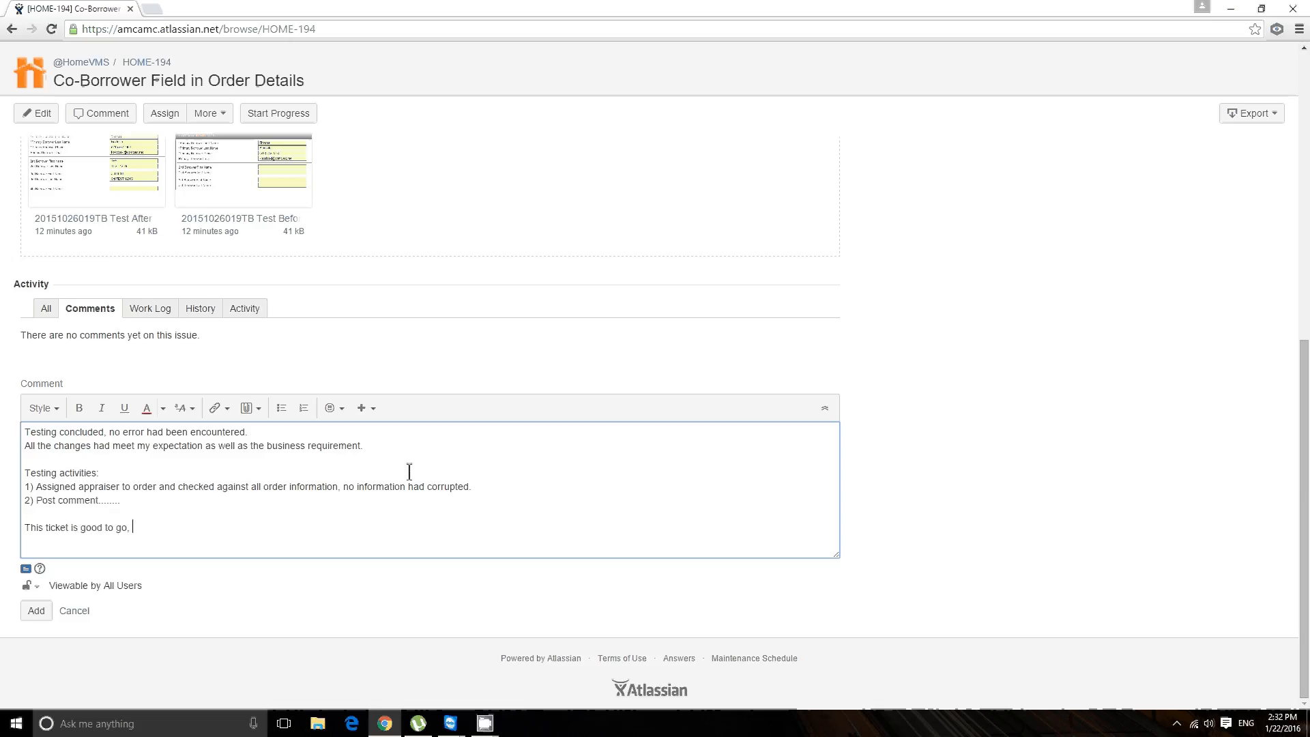
text(please proceed.)
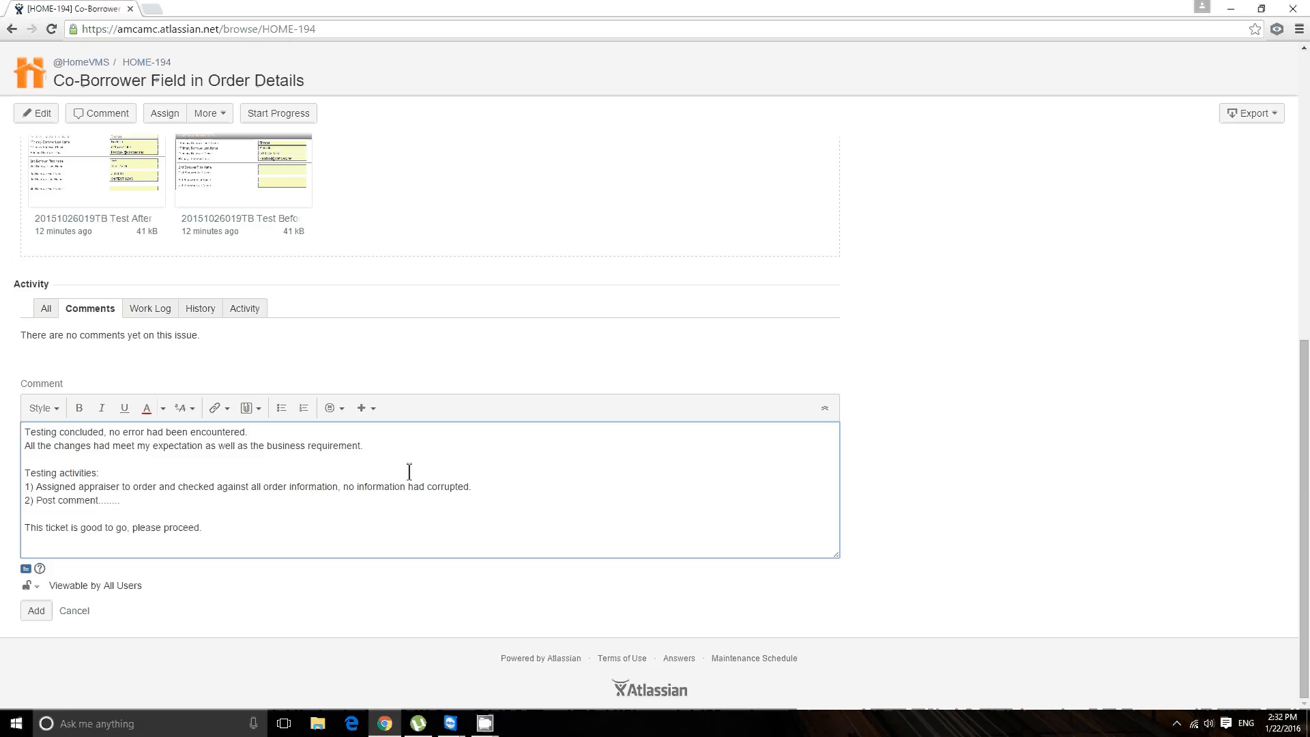
click(259, 409)
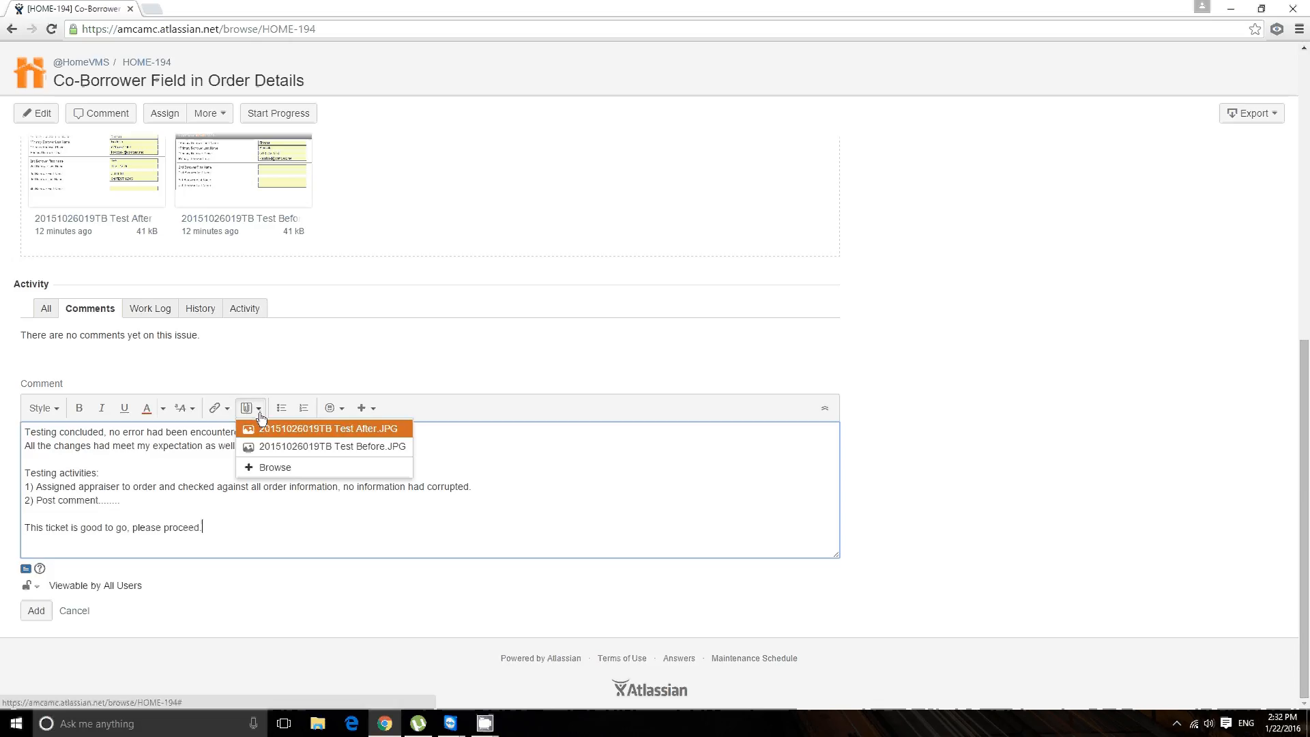
click(277, 467)
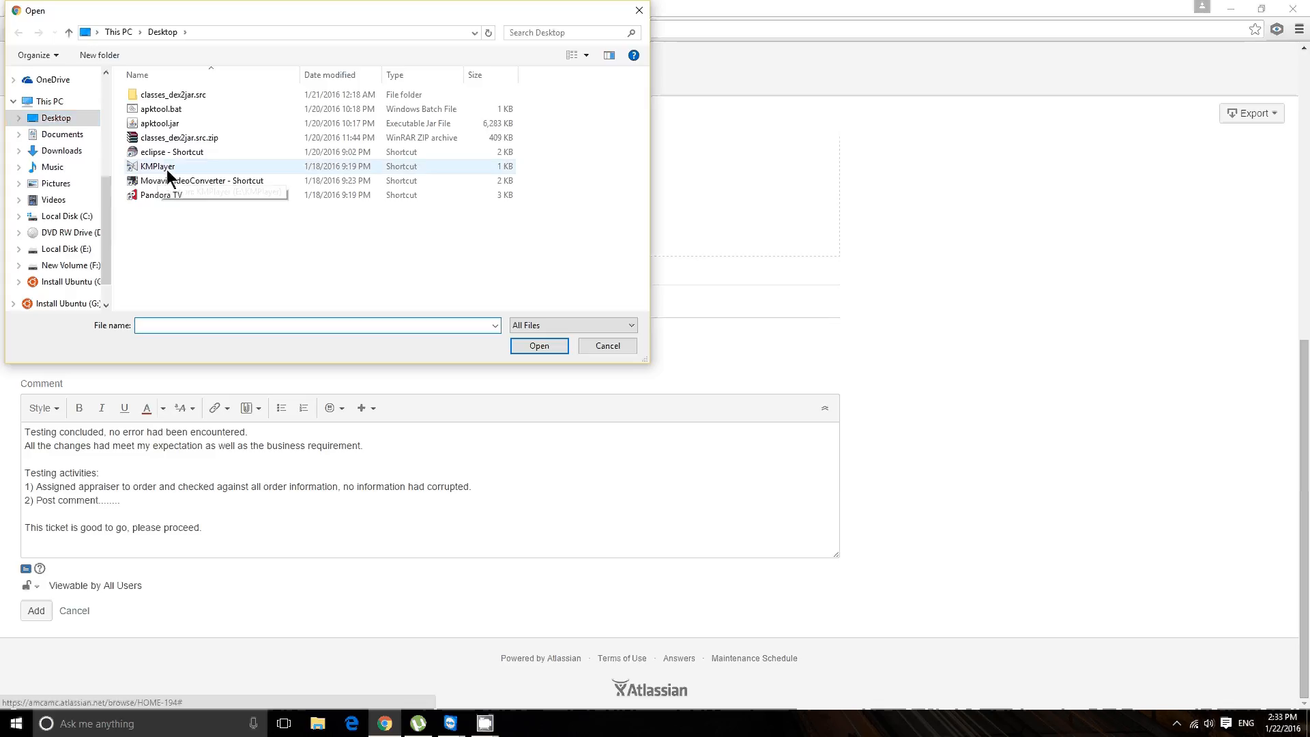
drag(378, 272, 205, 232)
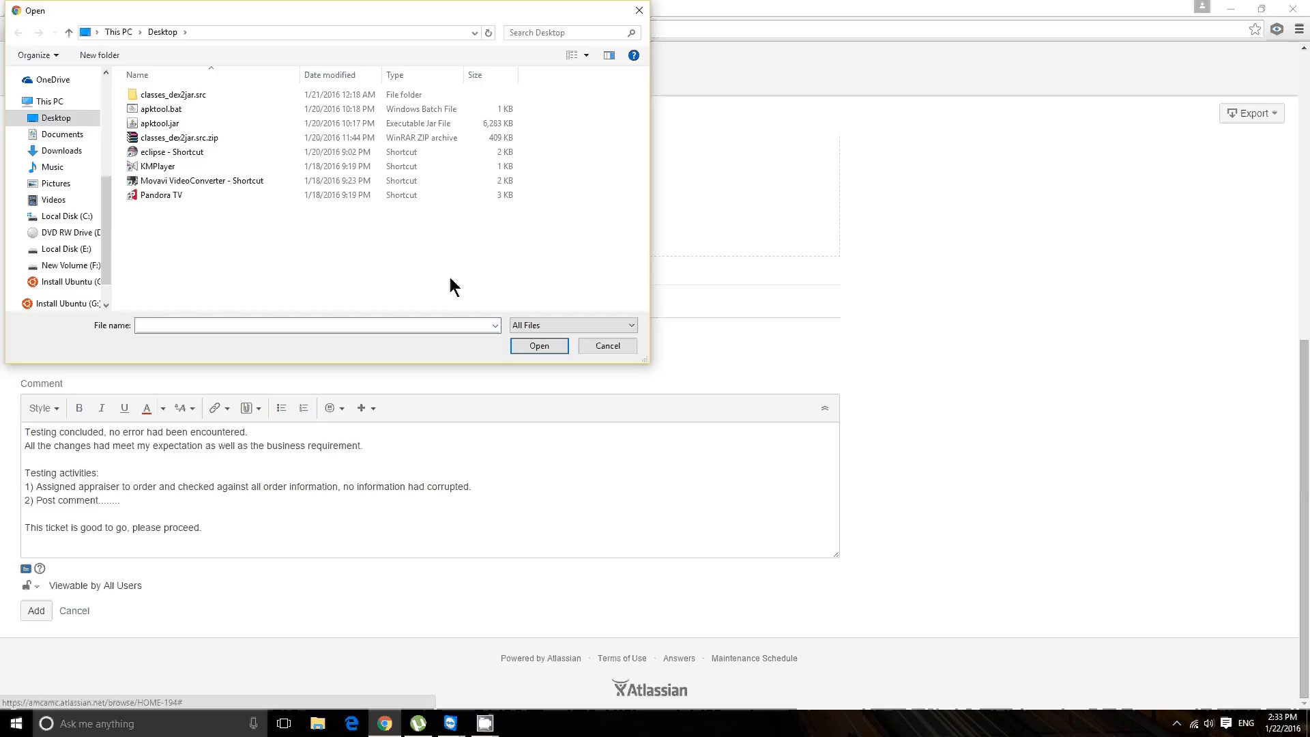
click(639, 18)
click(606, 343)
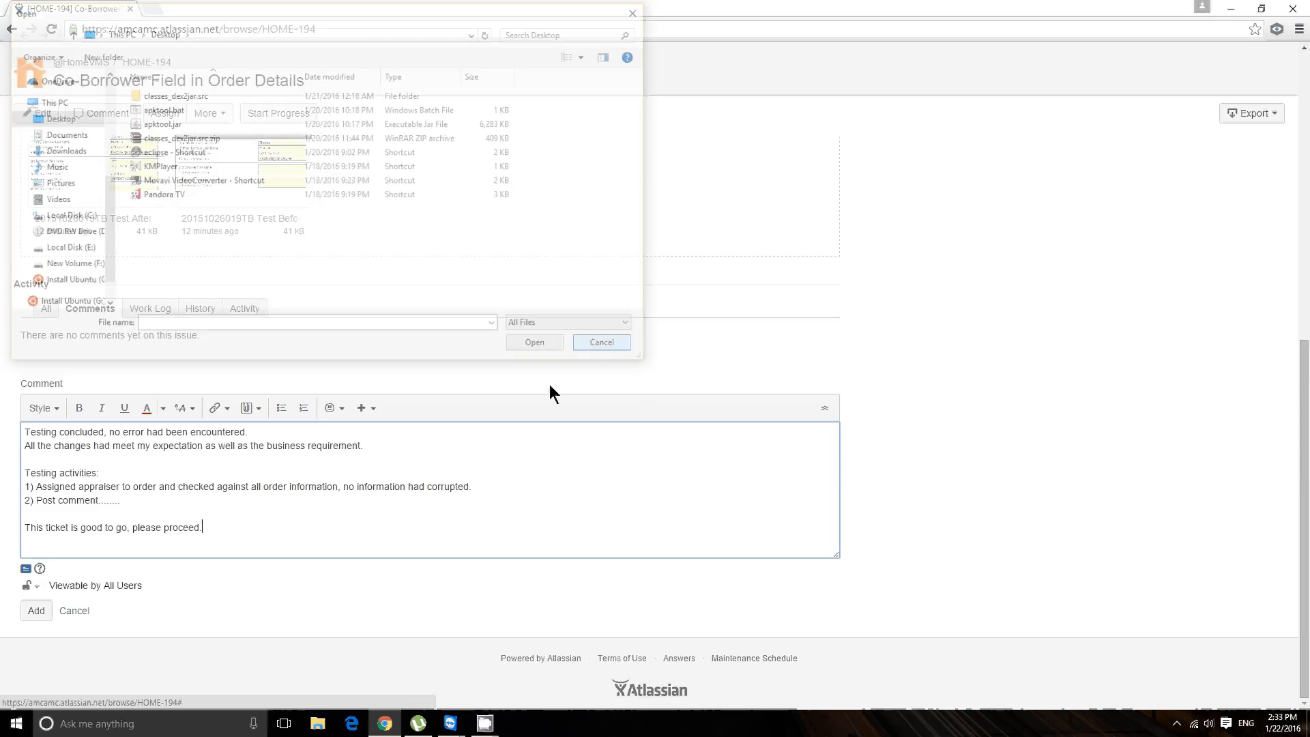
Step: Submit the drafted test report comment to the JIRA ticket
click(47, 610)
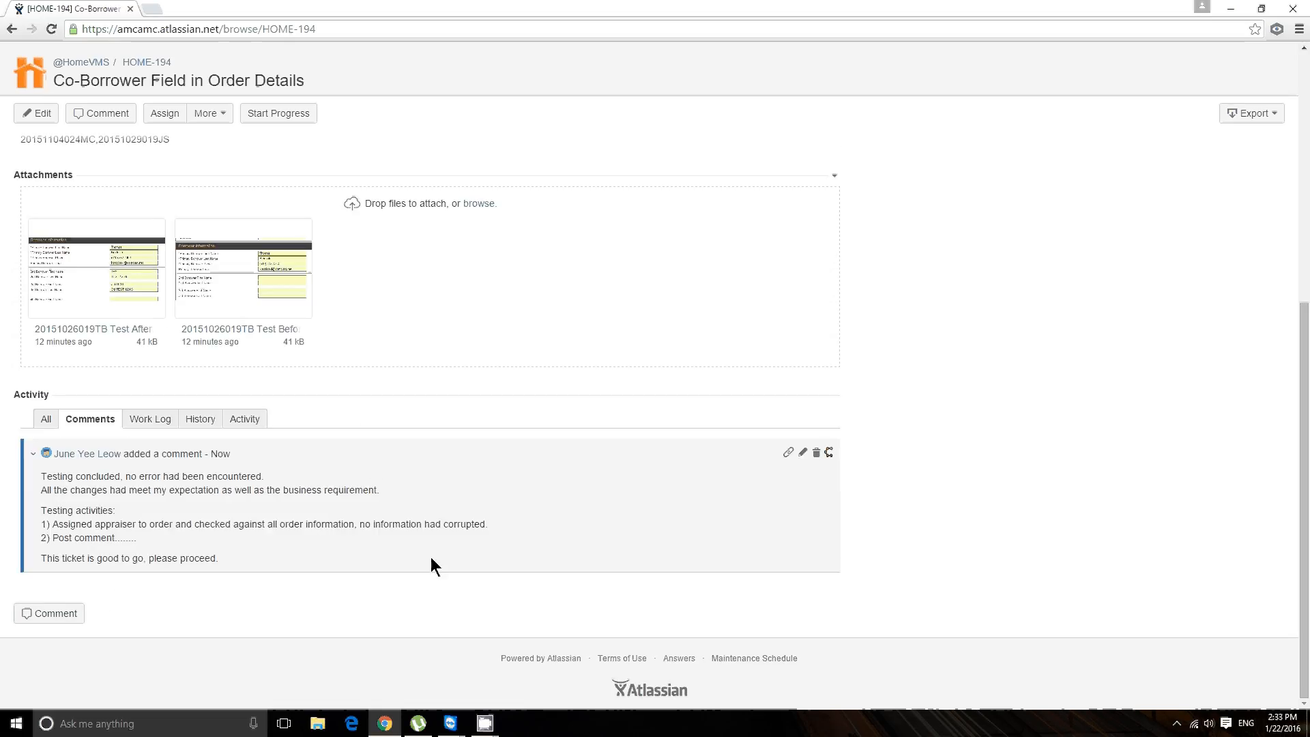
Step: Review the ticket's testing instructions, attached before and after screenshots, and the posted comment
scroll(399, 546, up, 2)
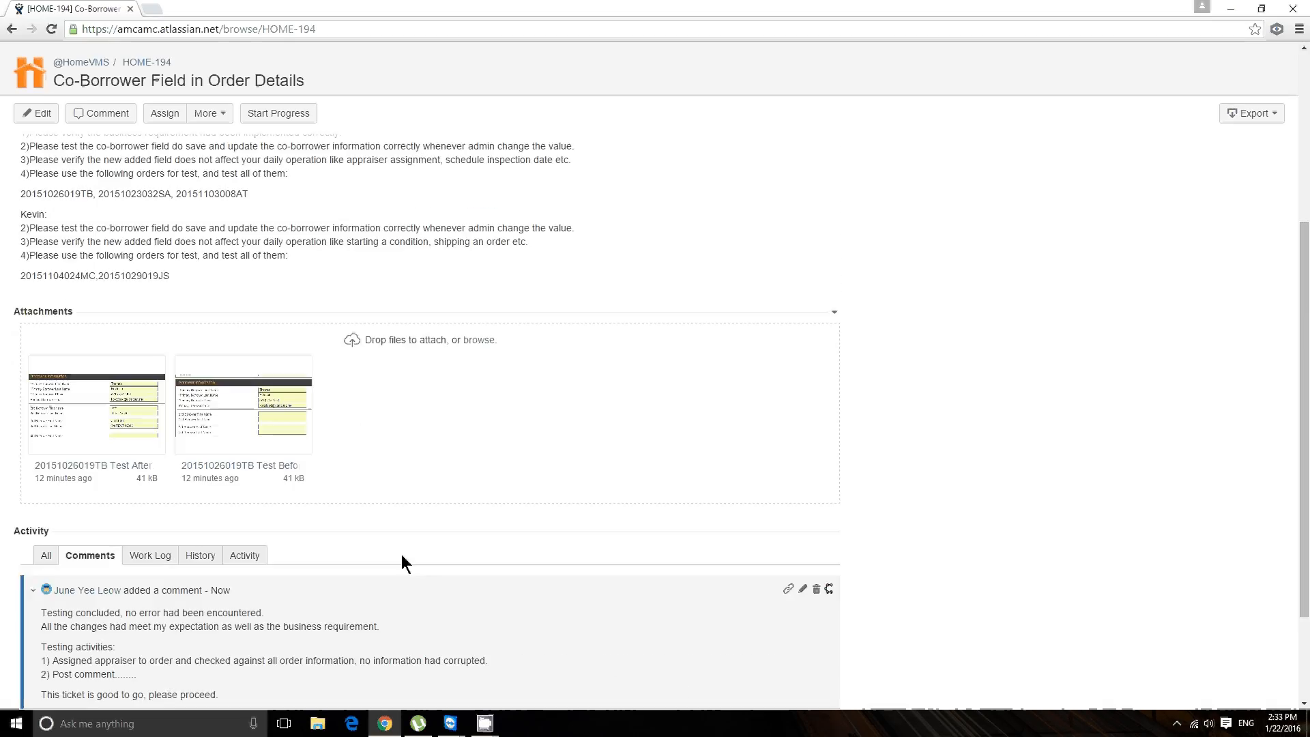
scroll(144, 641, up, 2)
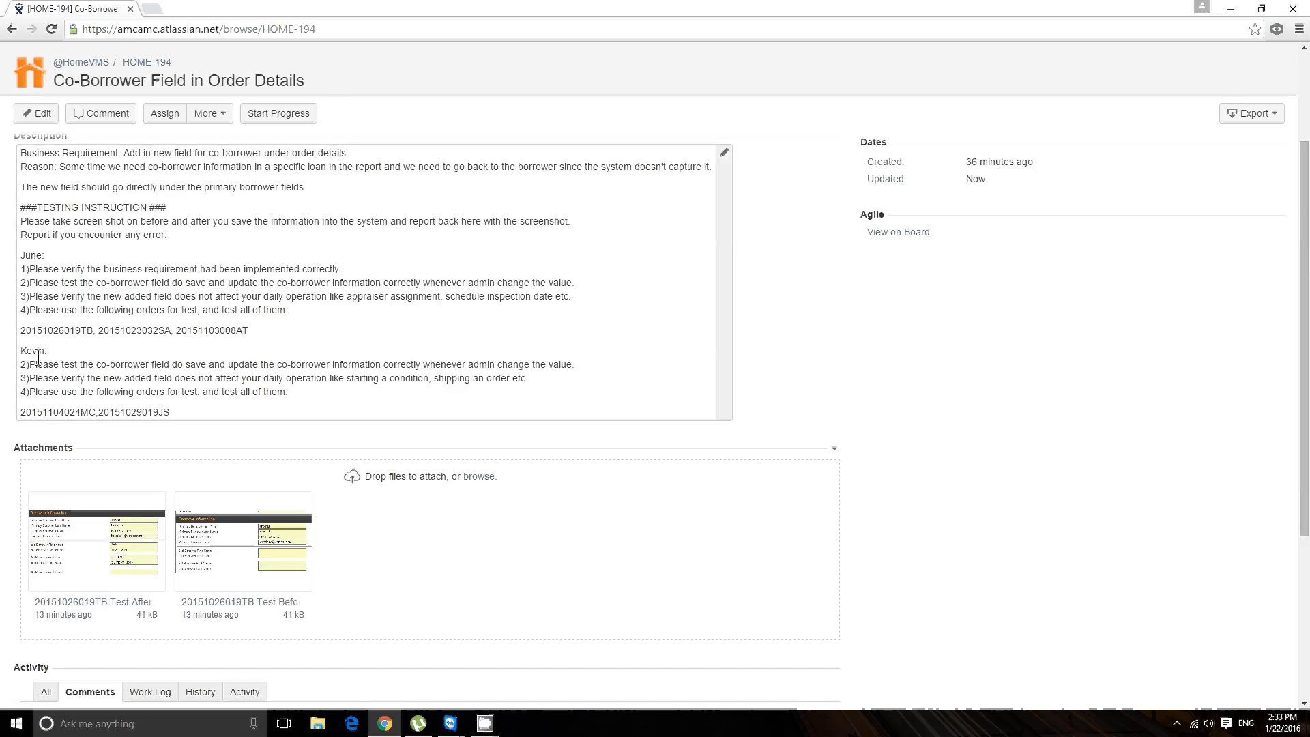
scroll(213, 384, down, 3)
scroll(220, 383, up, 3)
scroll(314, 519, down, 2)
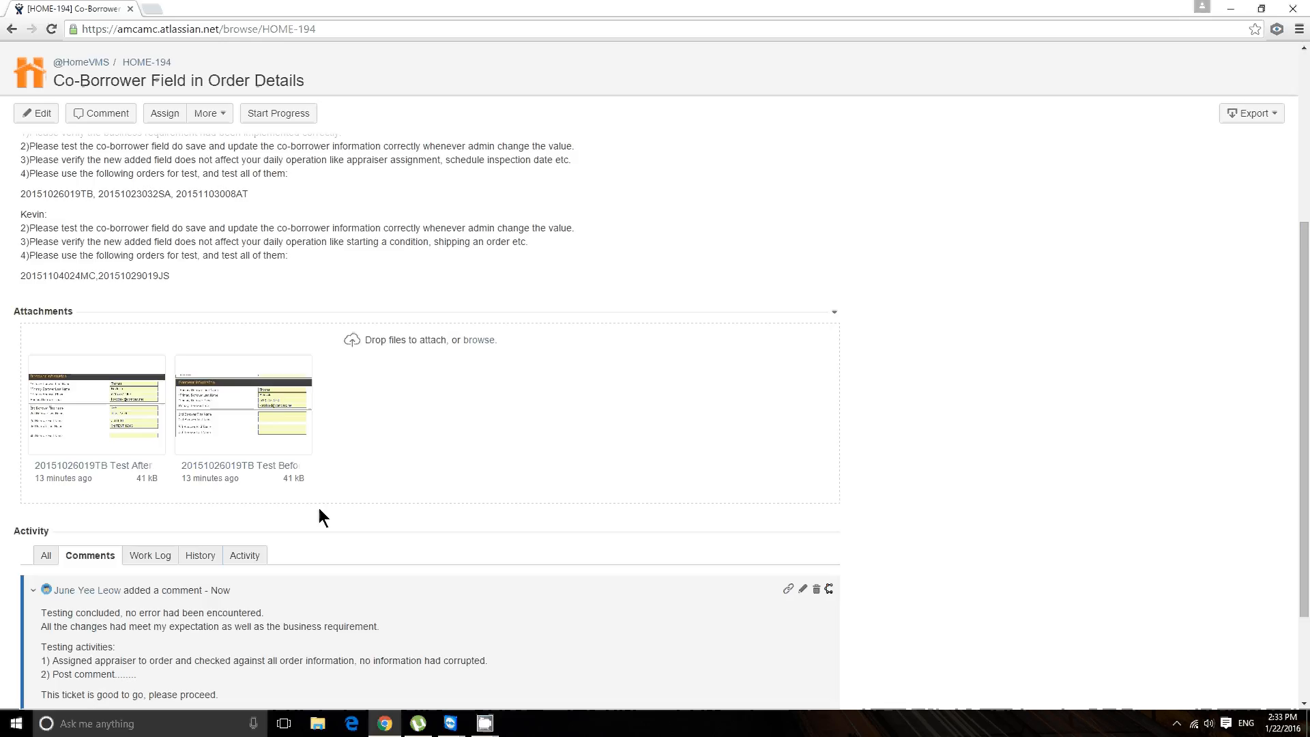
scroll(319, 509, down, 1)
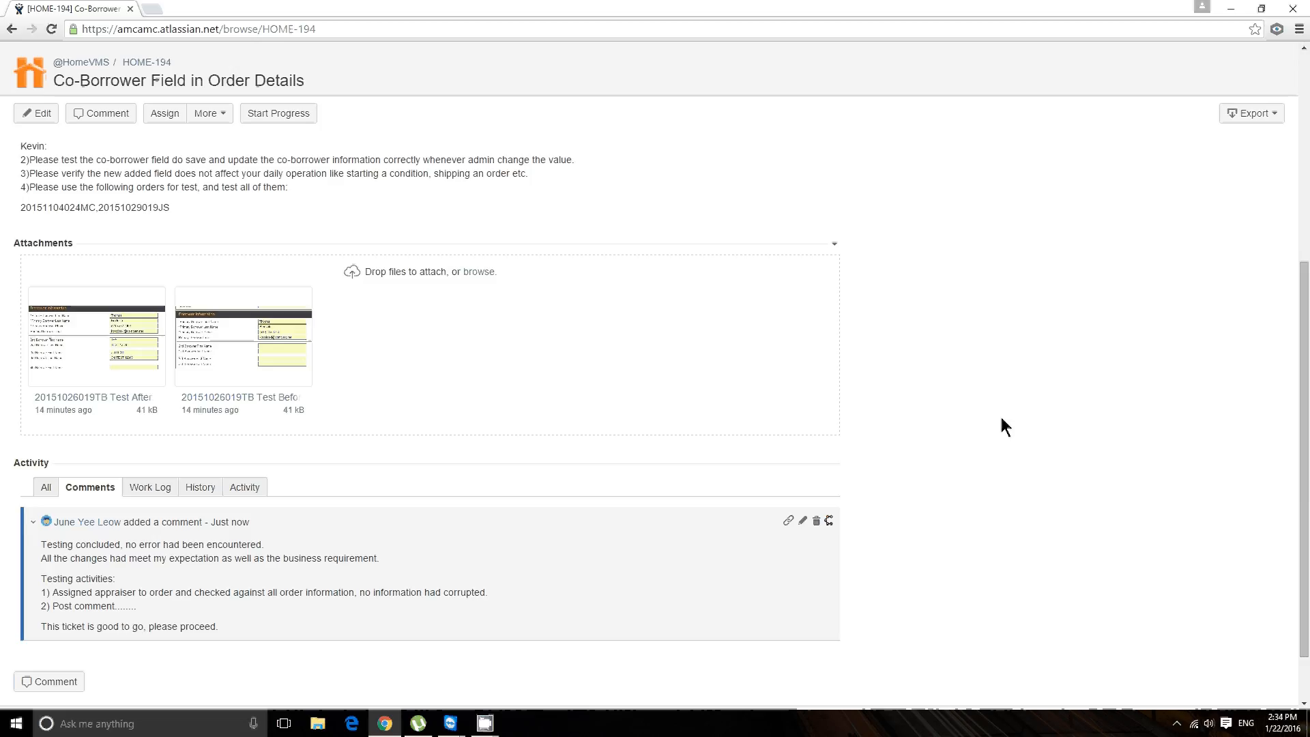
scroll(1002, 418, up, 6)
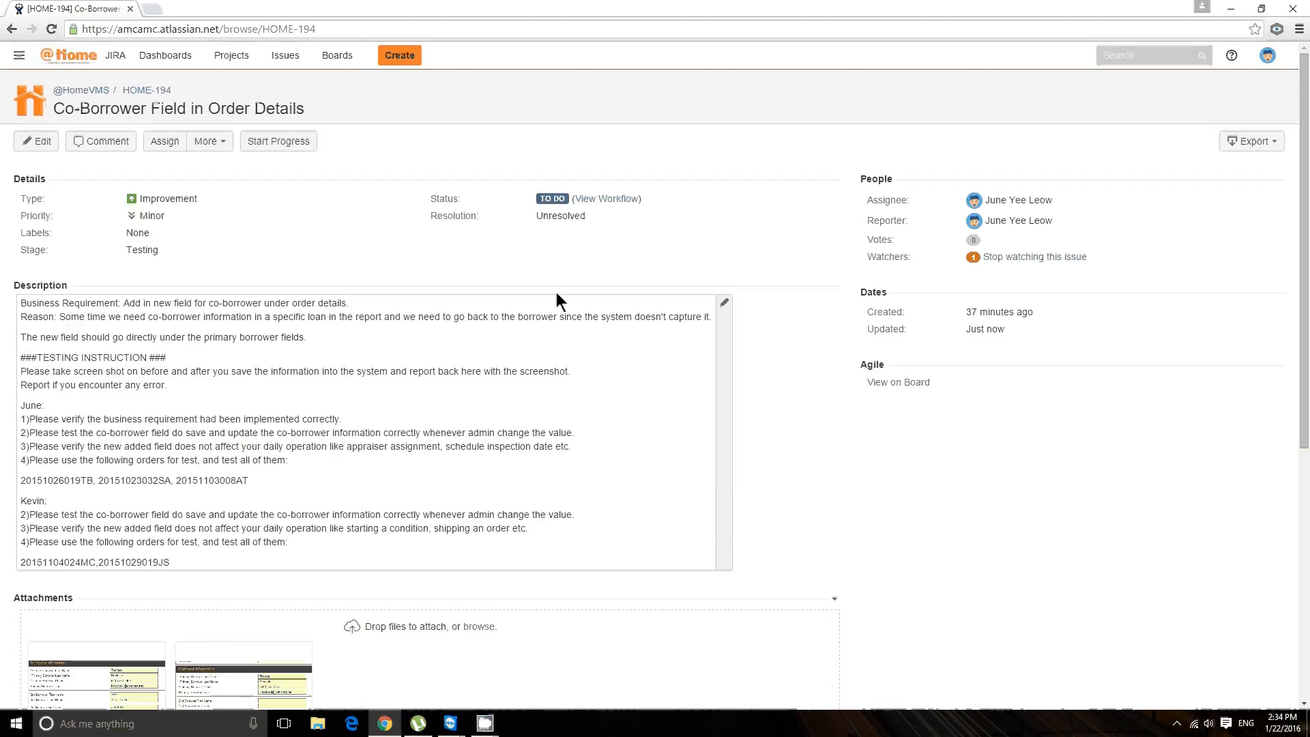
scroll(605, 331, down, 3)
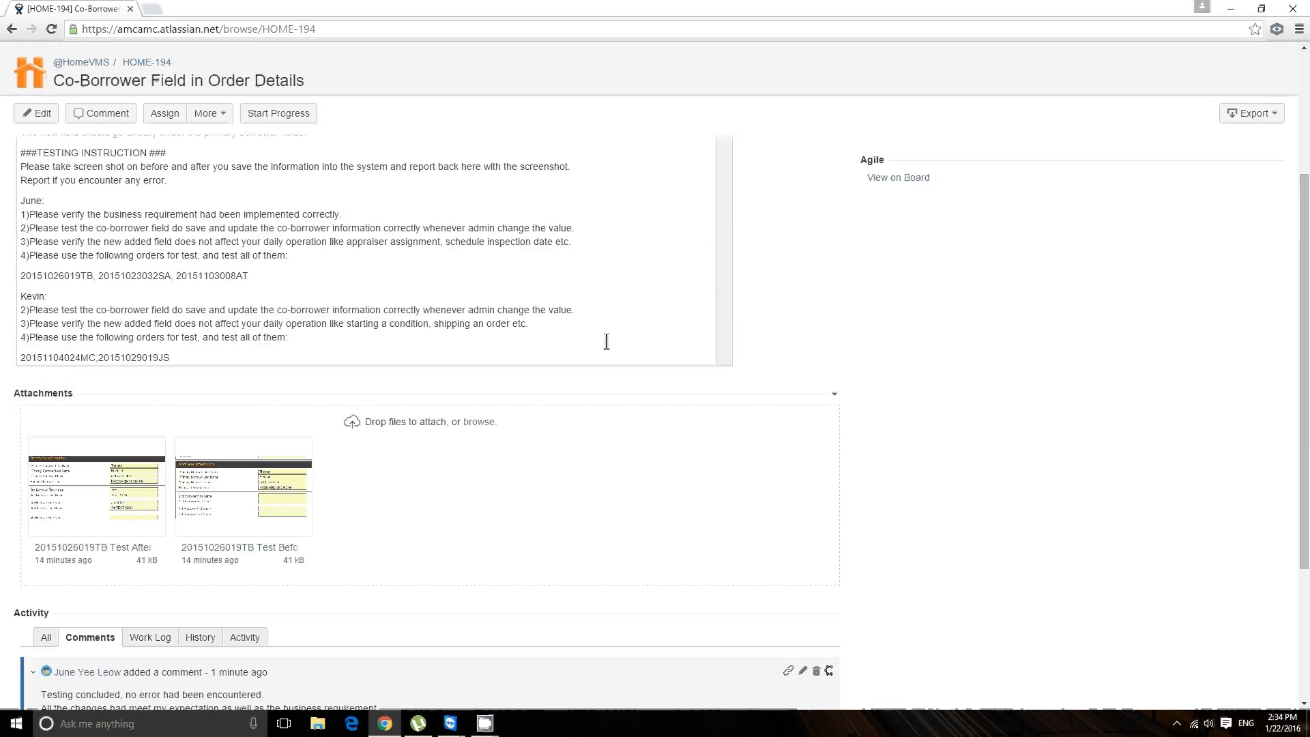
scroll(599, 380, down, 3)
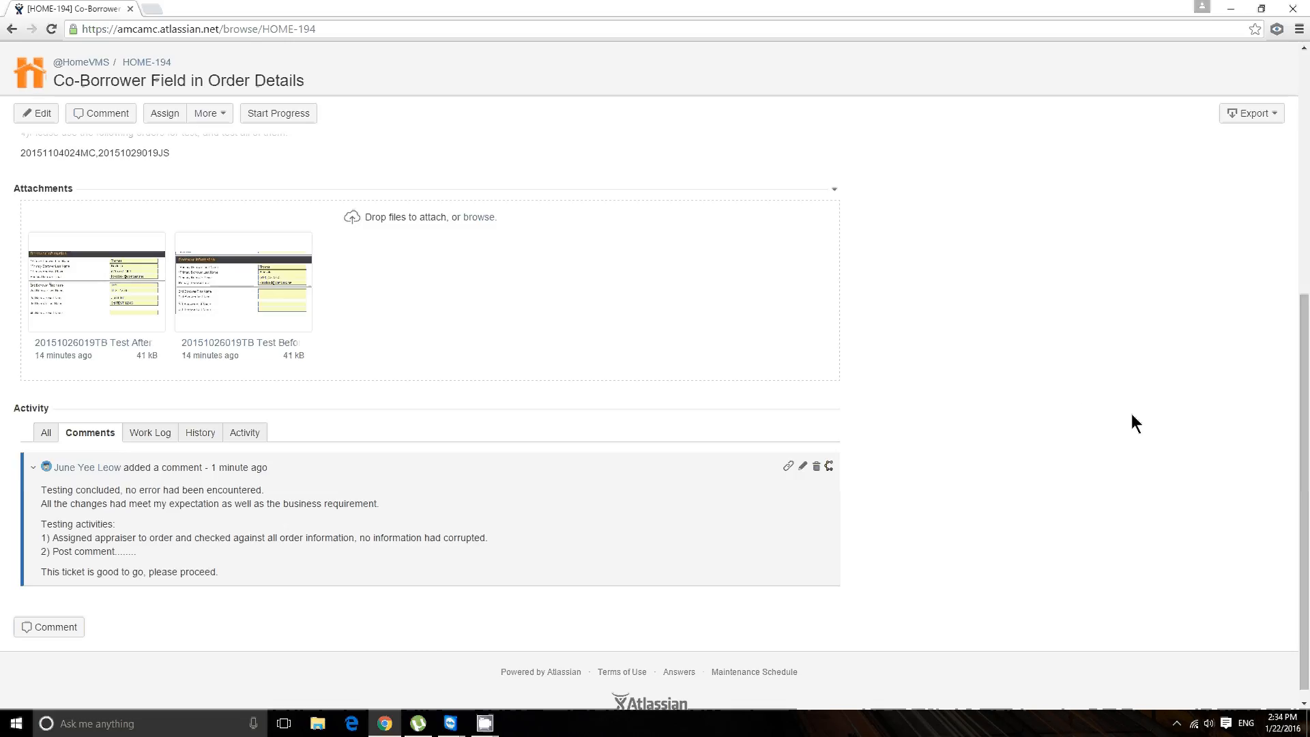
scroll(1123, 424, up, 4)
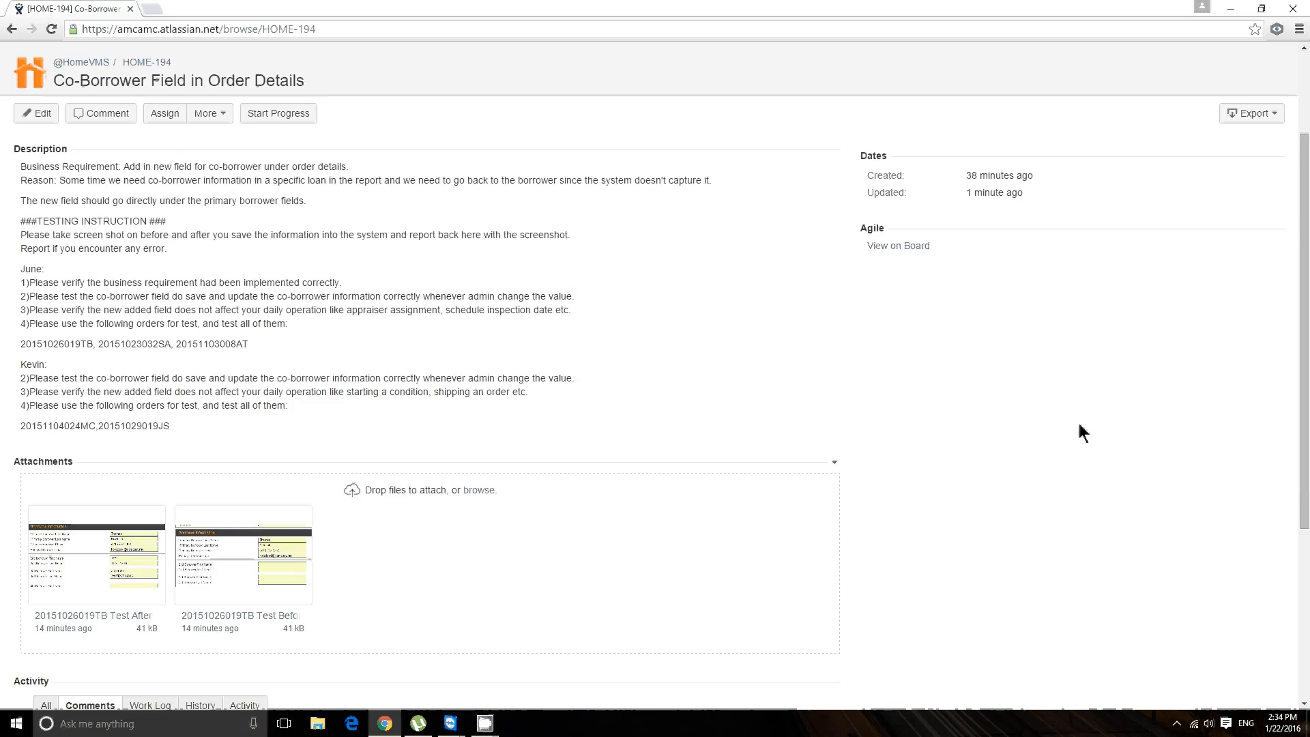
scroll(1110, 409, down, 3)
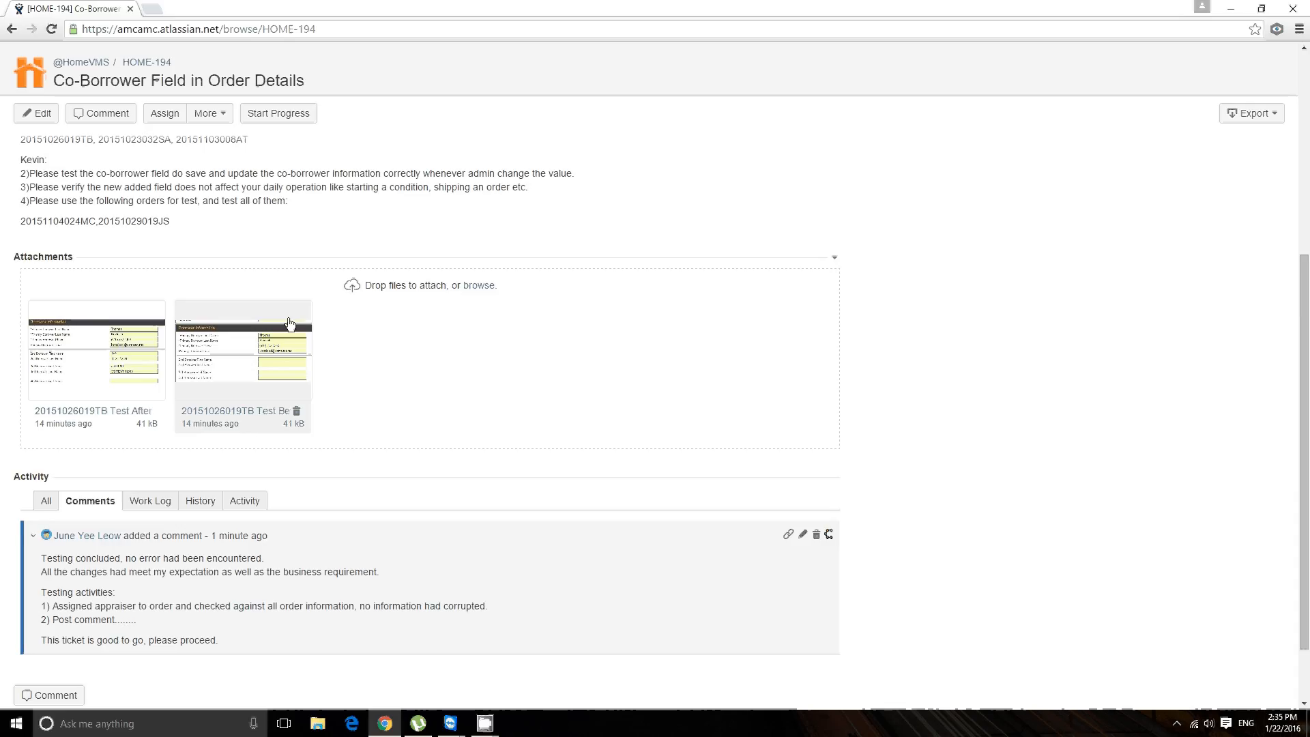
scroll(288, 317, up, 5)
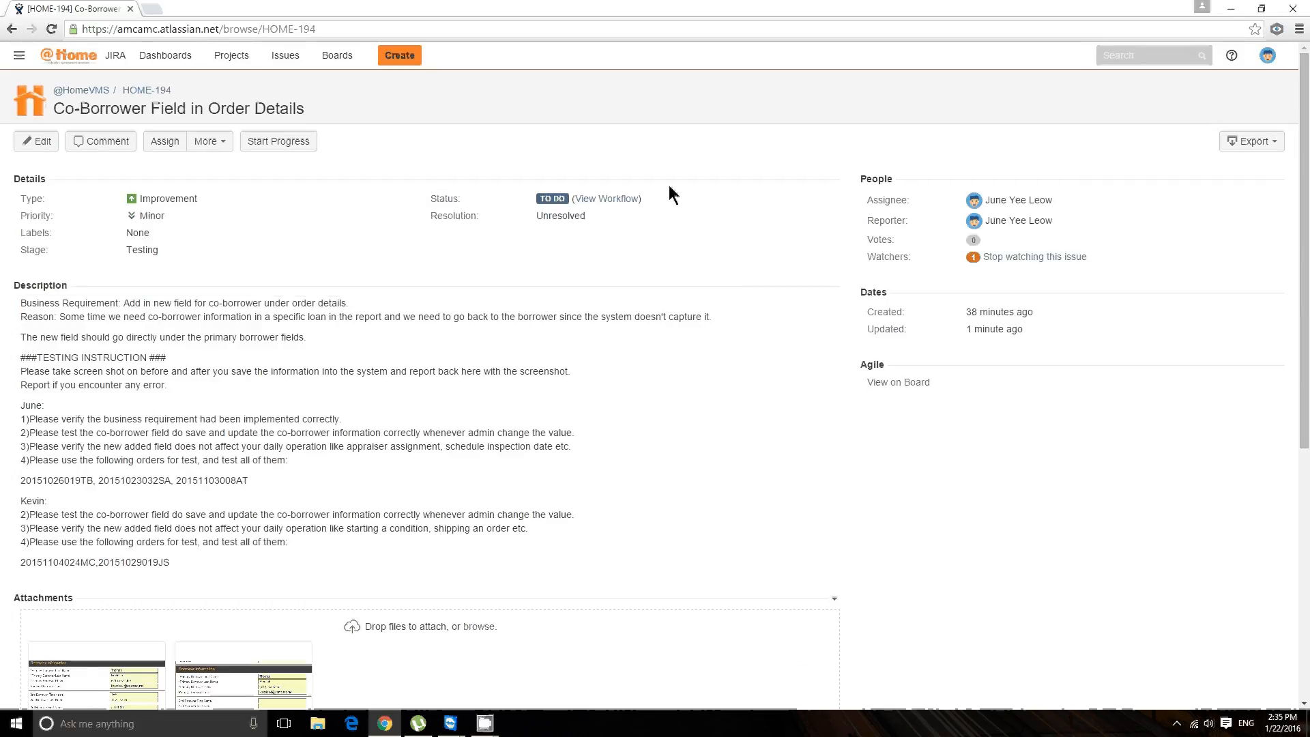